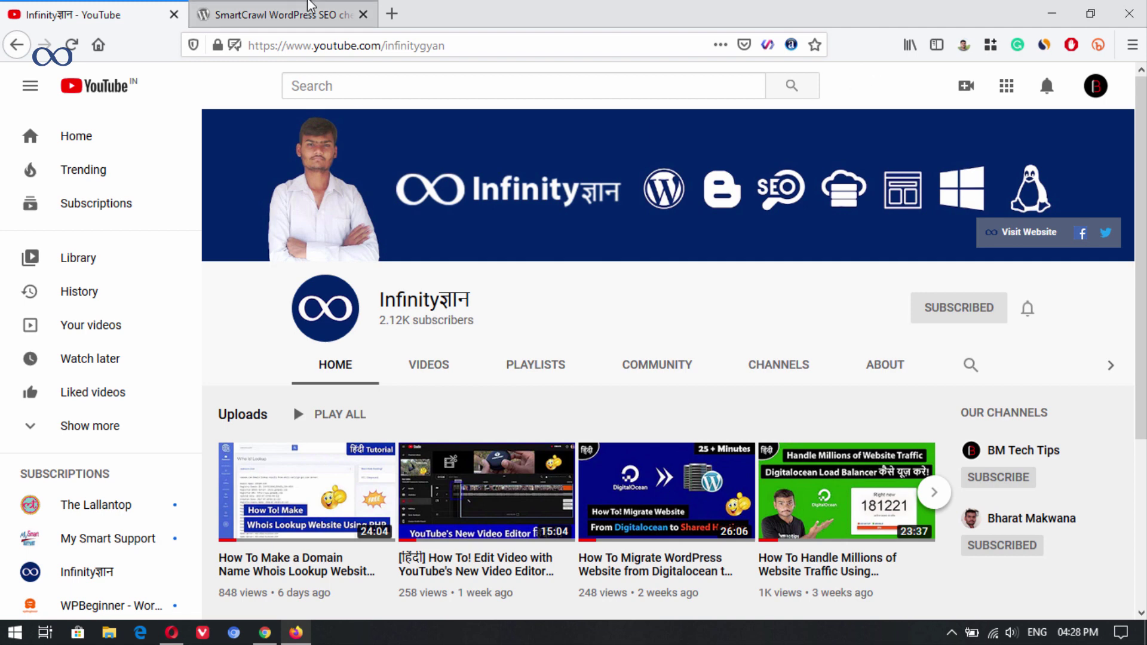
Step: Review the SmartCrawl plugin page on WordPress.org and switch to the Infinitygyan WordPress dashboard in Chrome
click(287, 15)
scroll(125, 343, down, 4)
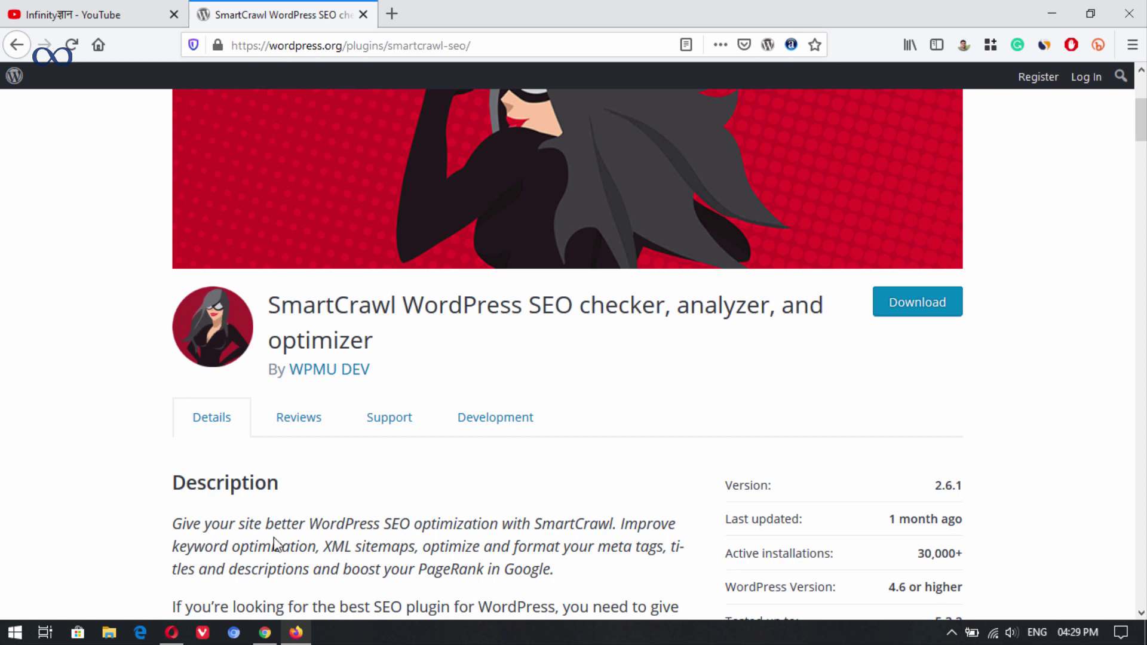
click(266, 635)
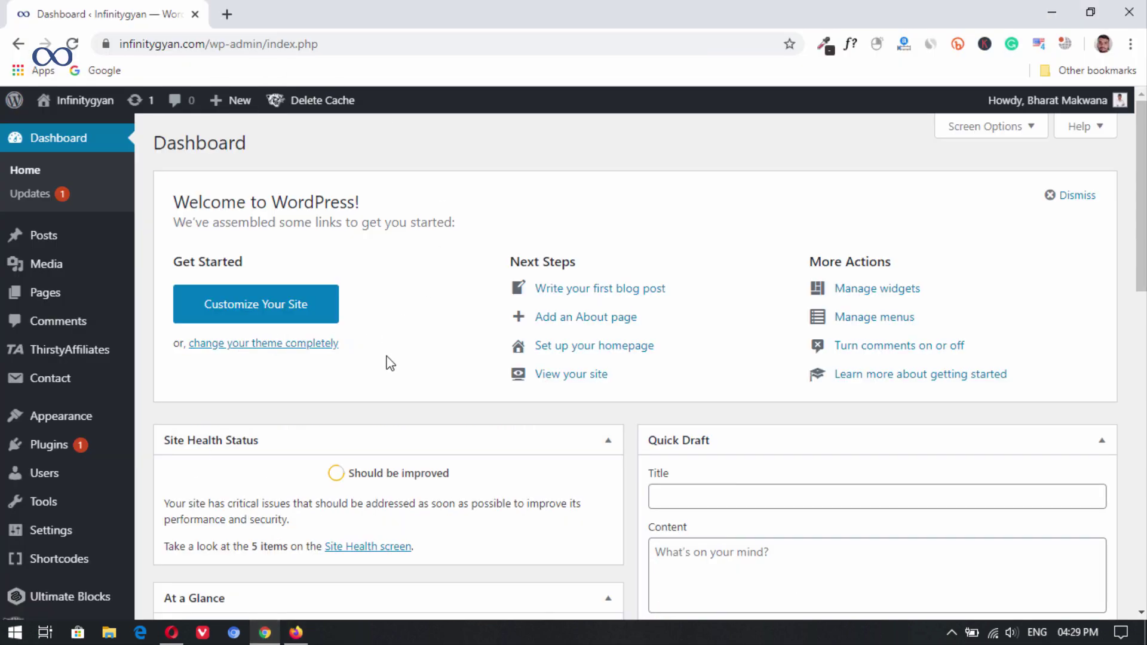
scroll(417, 371, down, 3)
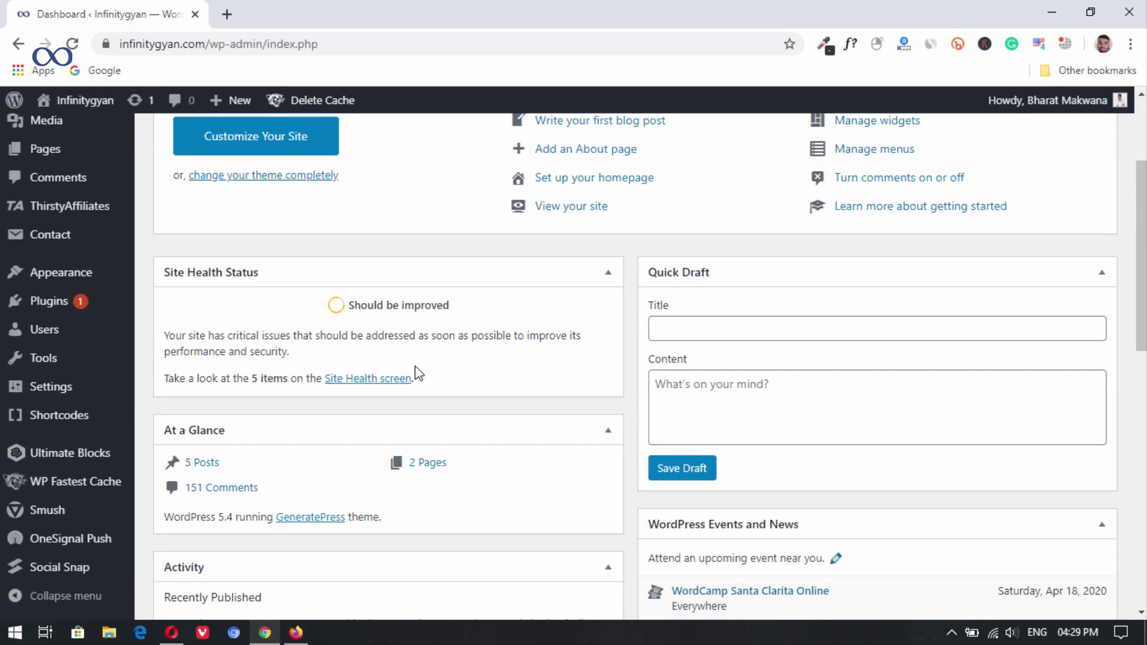
scroll(417, 371, up, 3)
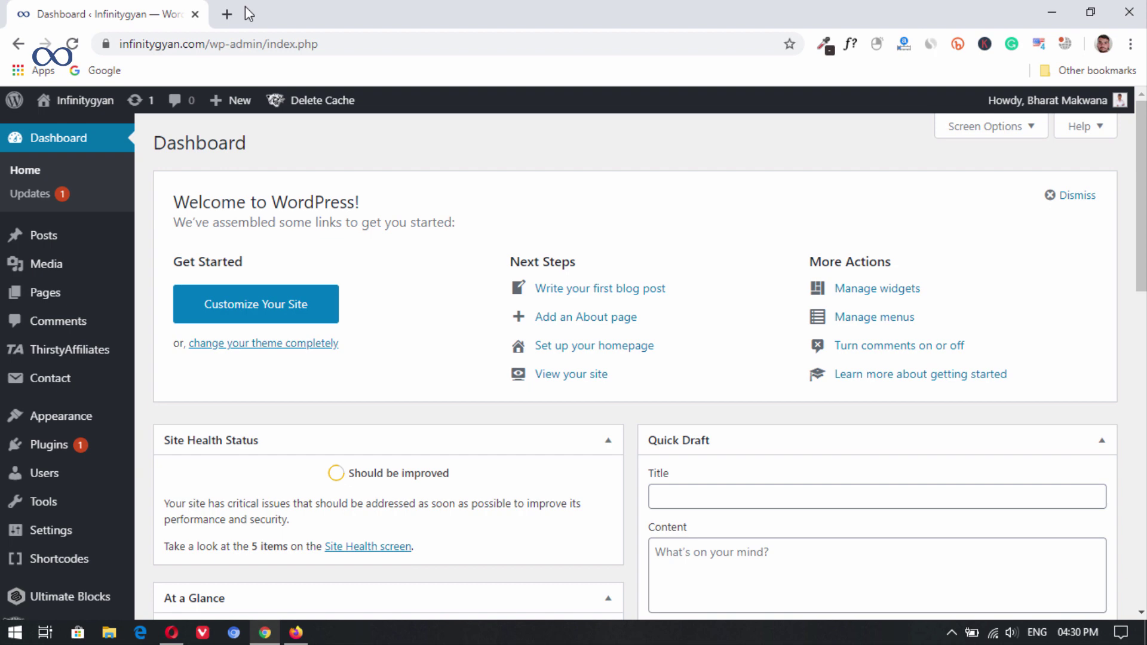
Step: Search Google for infinitygyan in a new tab and examine the description of the infinitygyan.com result
click(225, 12)
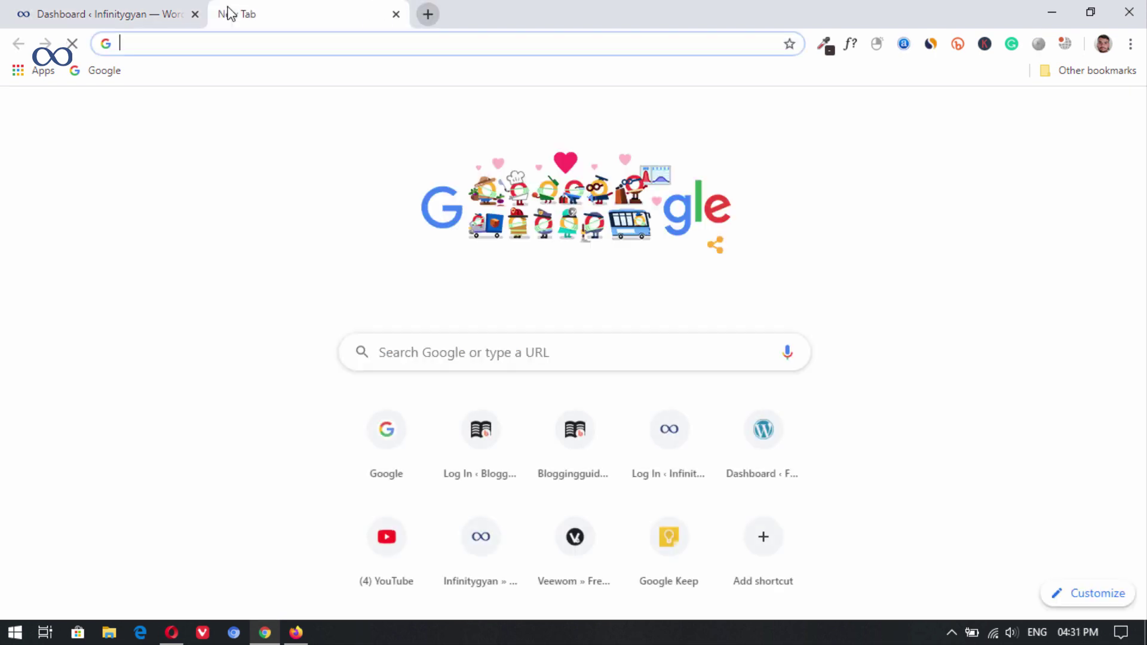
click(385, 430)
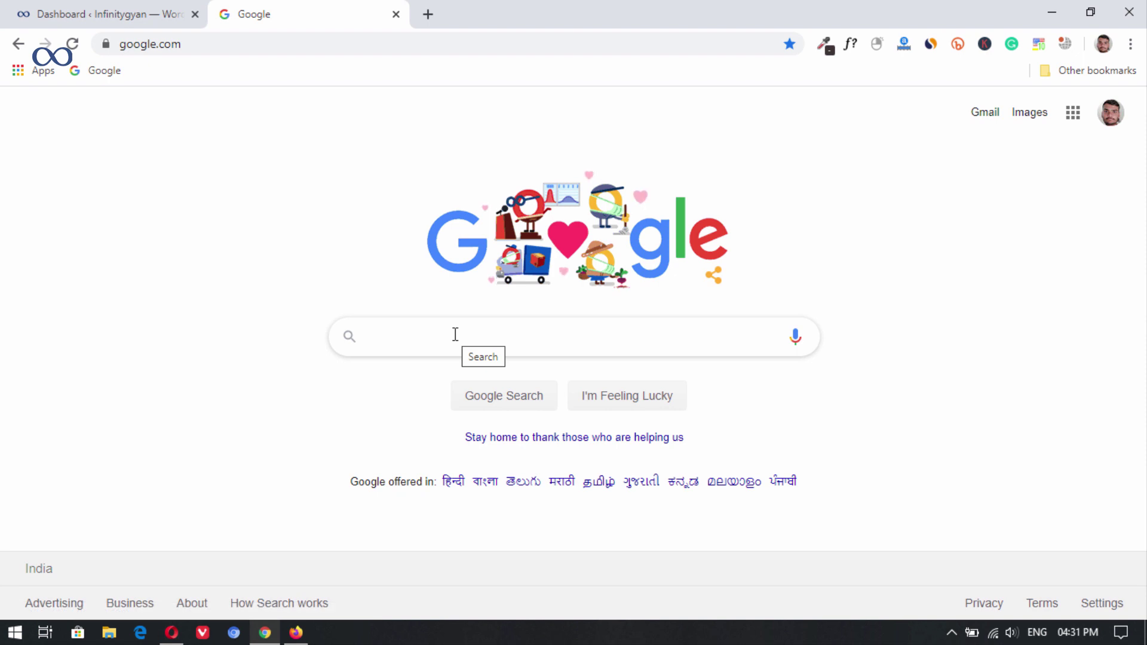
text(i)
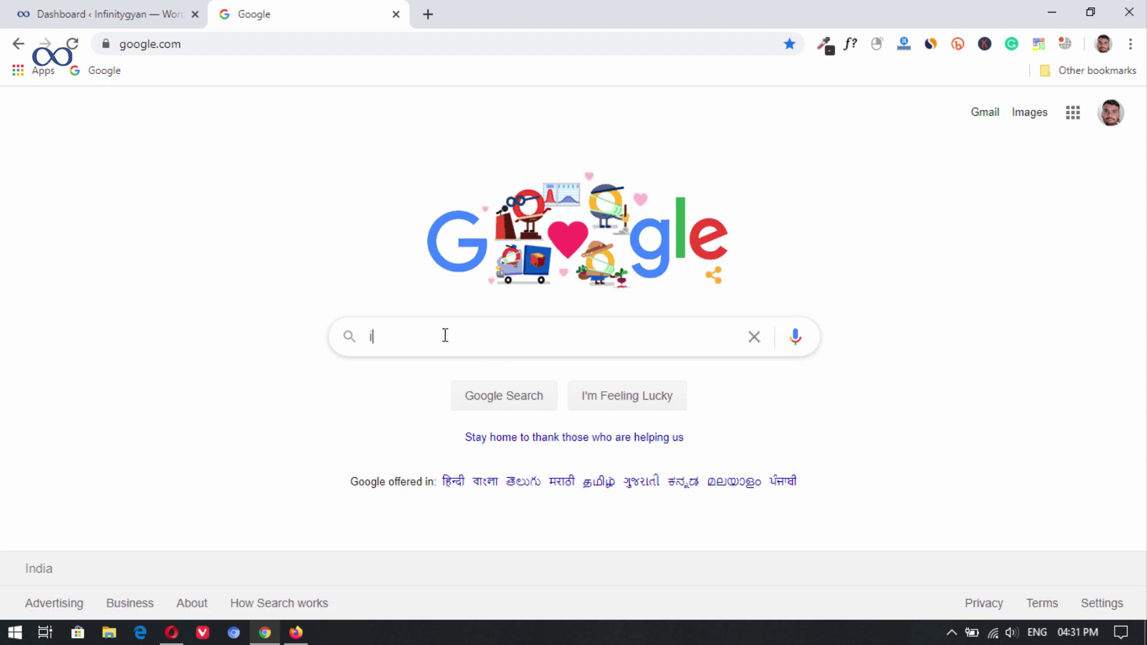
text(n)
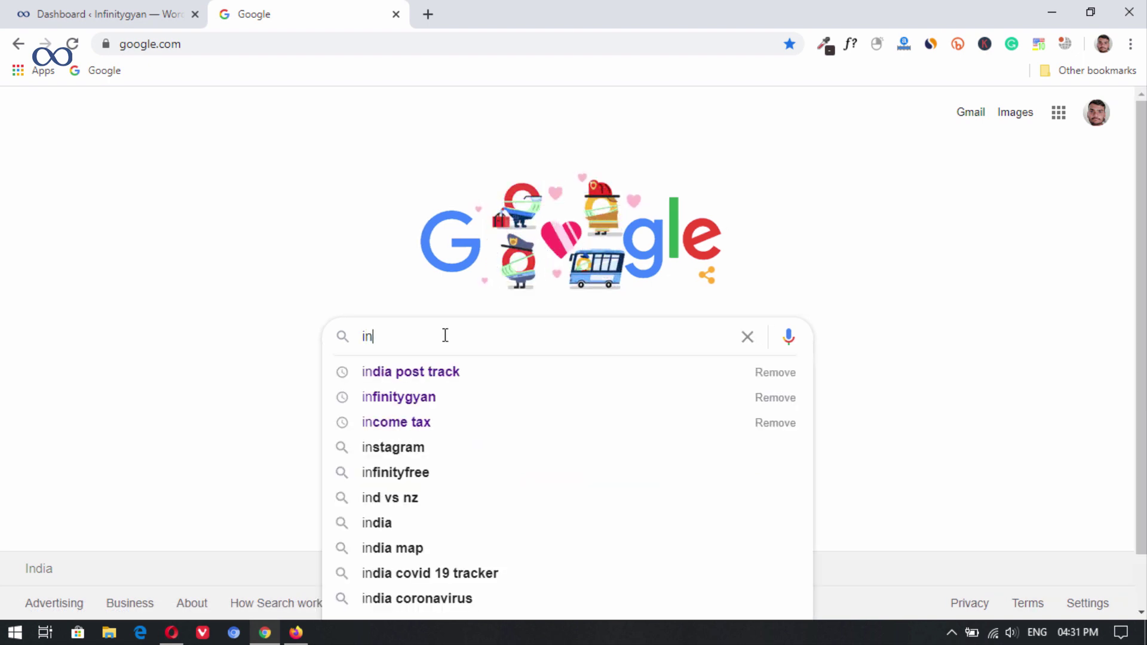
click(426, 398)
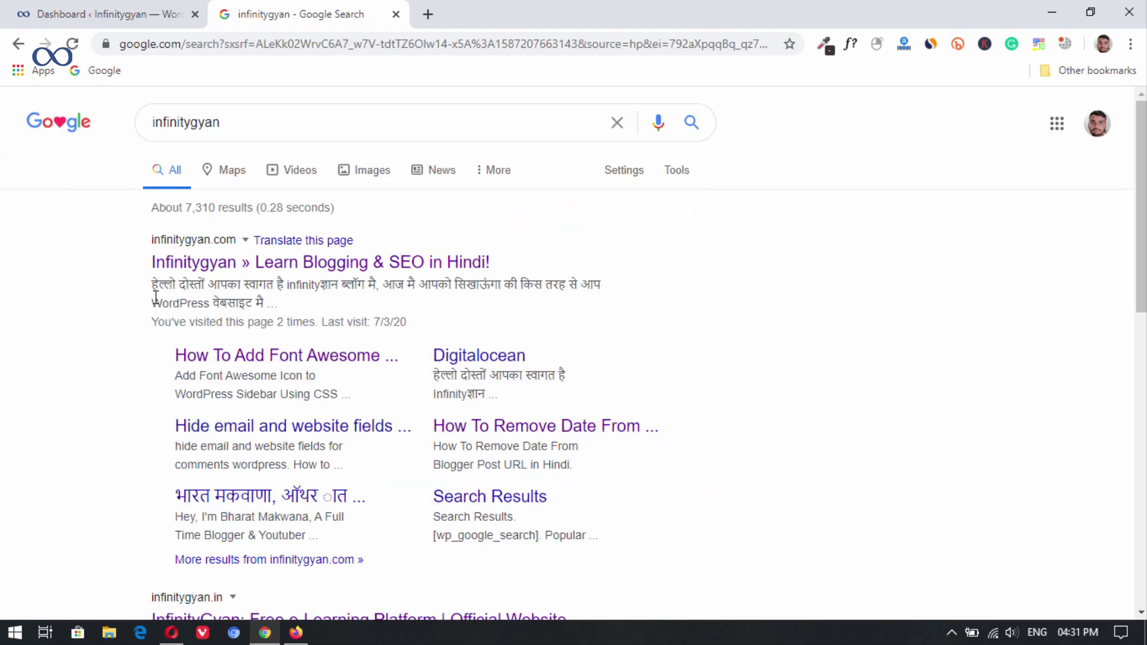
drag(153, 281, 277, 301)
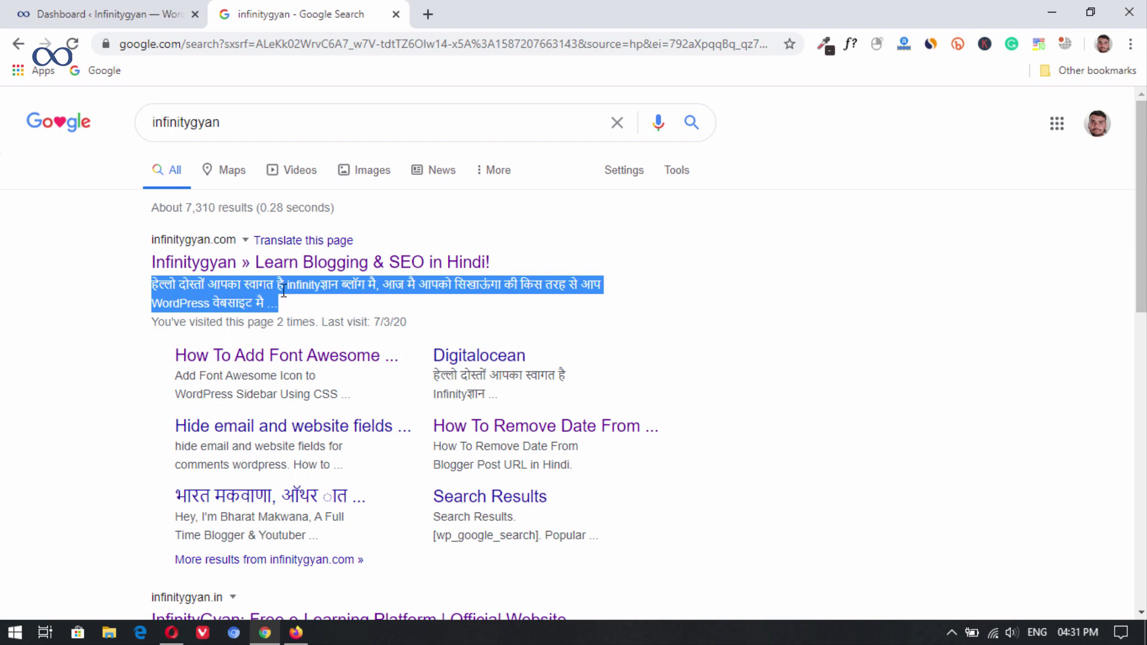
click(186, 299)
drag(161, 290, 285, 307)
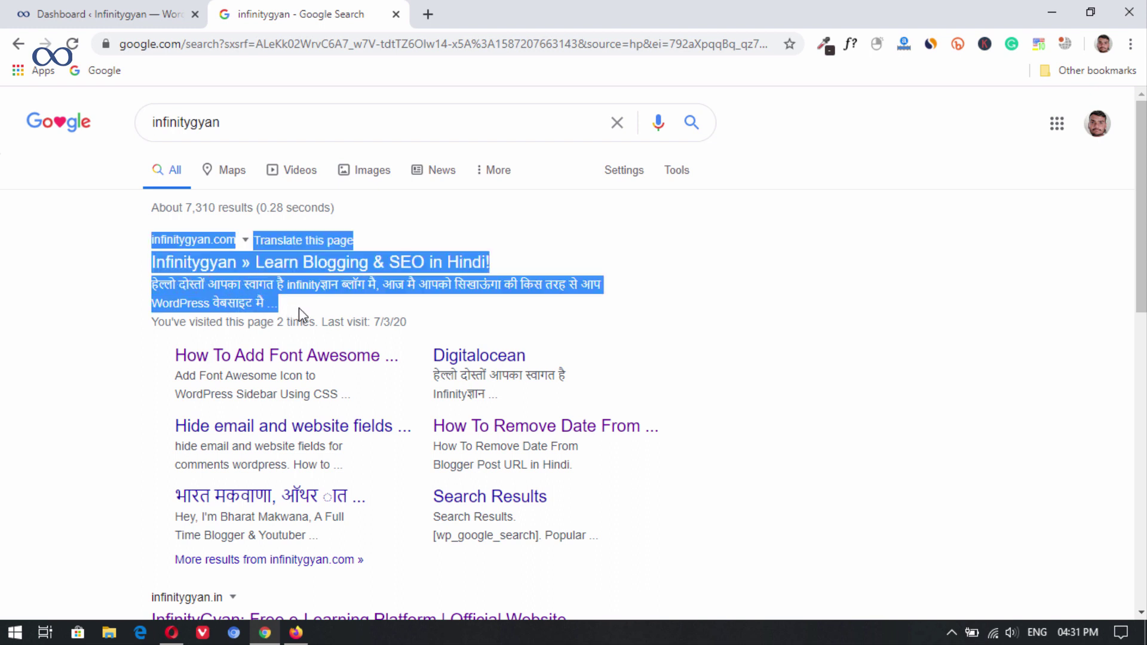
click(299, 308)
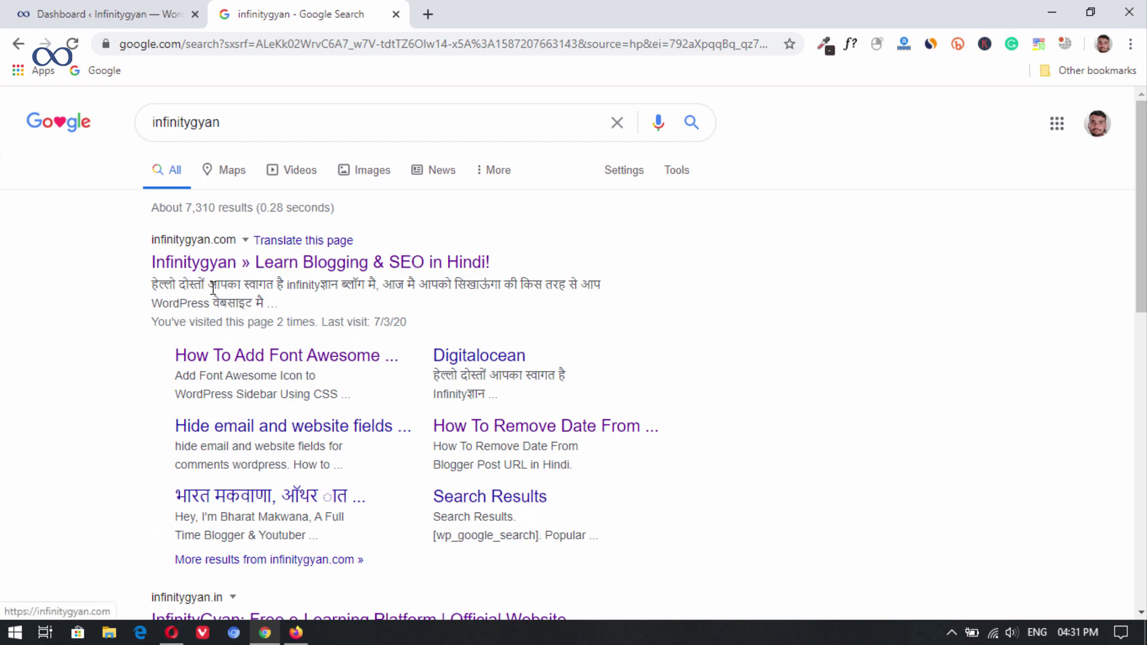
Step: Examine the infinitygyan.com description in Google results for "digitalocean hindi" and close the search tab
drag(239, 113, 69, 94)
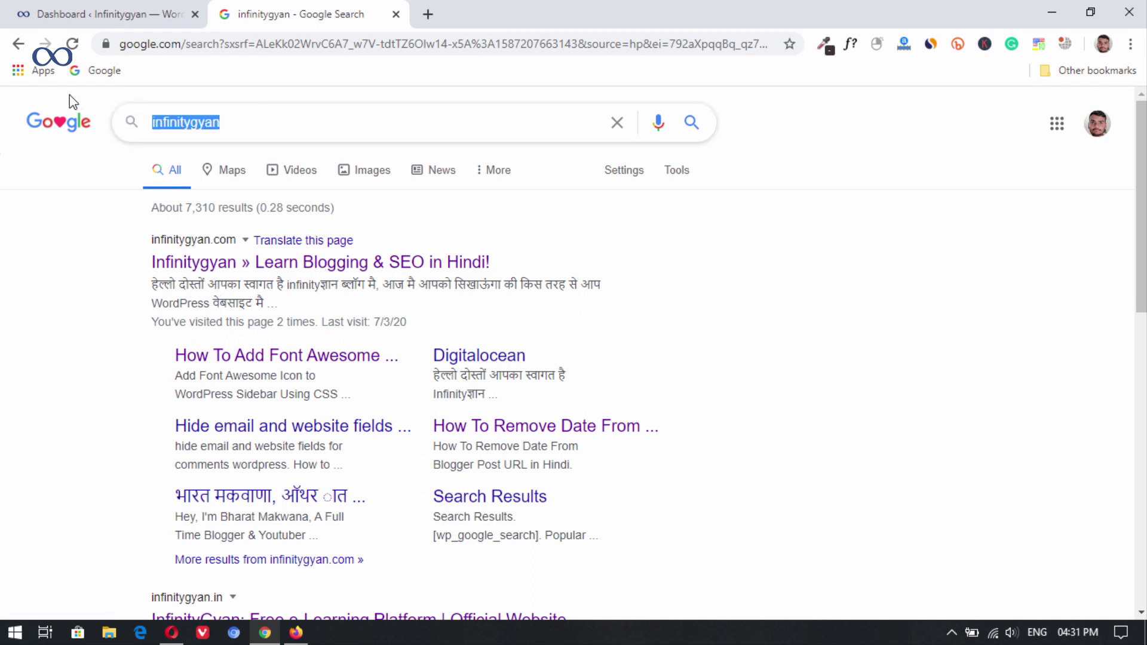
key(BackSpace)
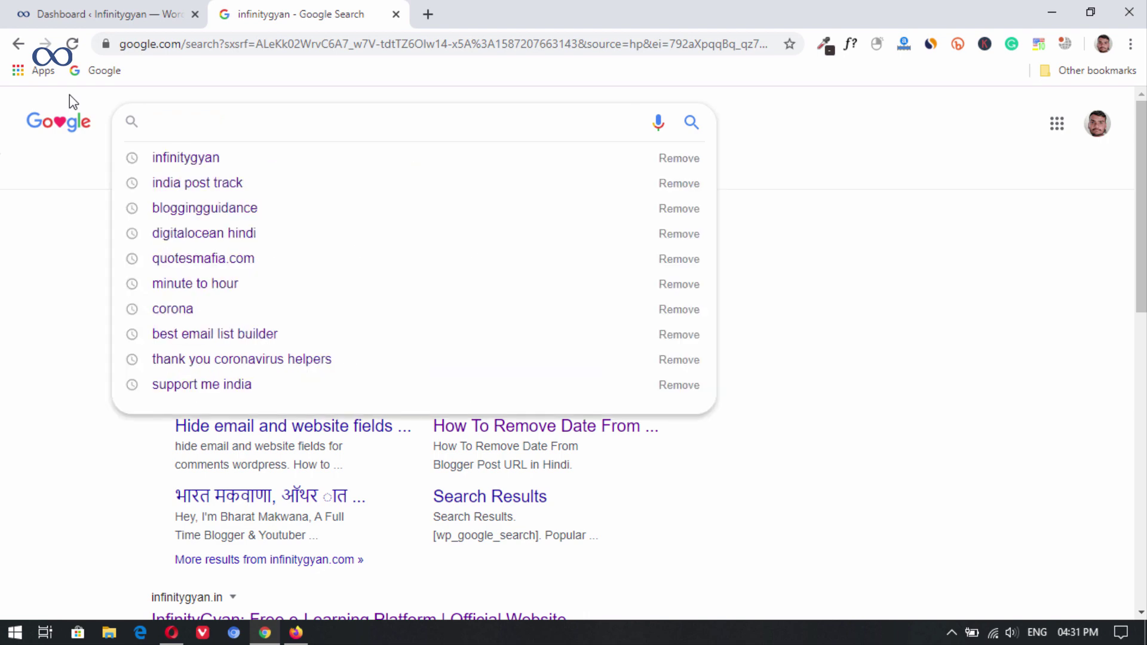
click(228, 237)
scroll(65, 358, down, 6)
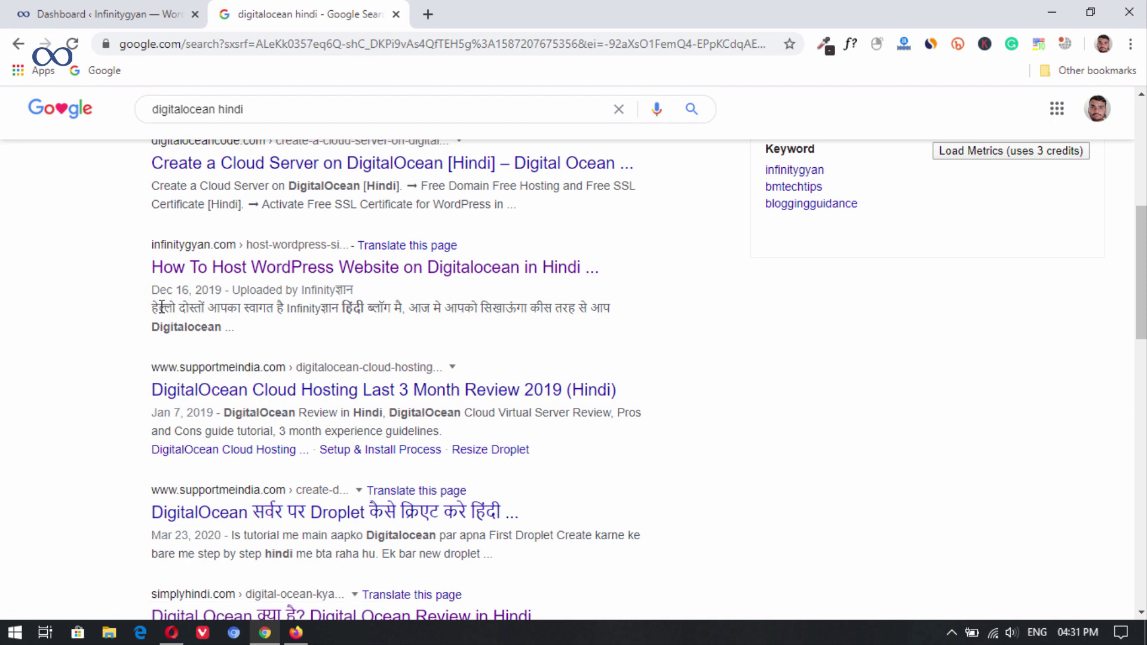
drag(150, 306, 243, 323)
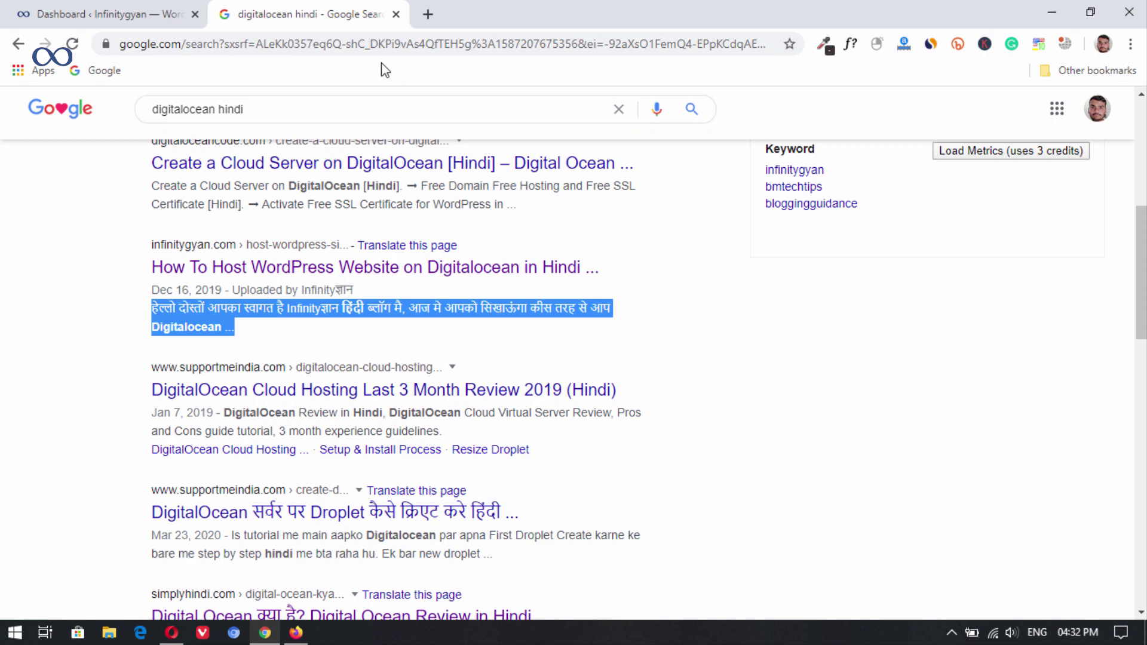
click(396, 14)
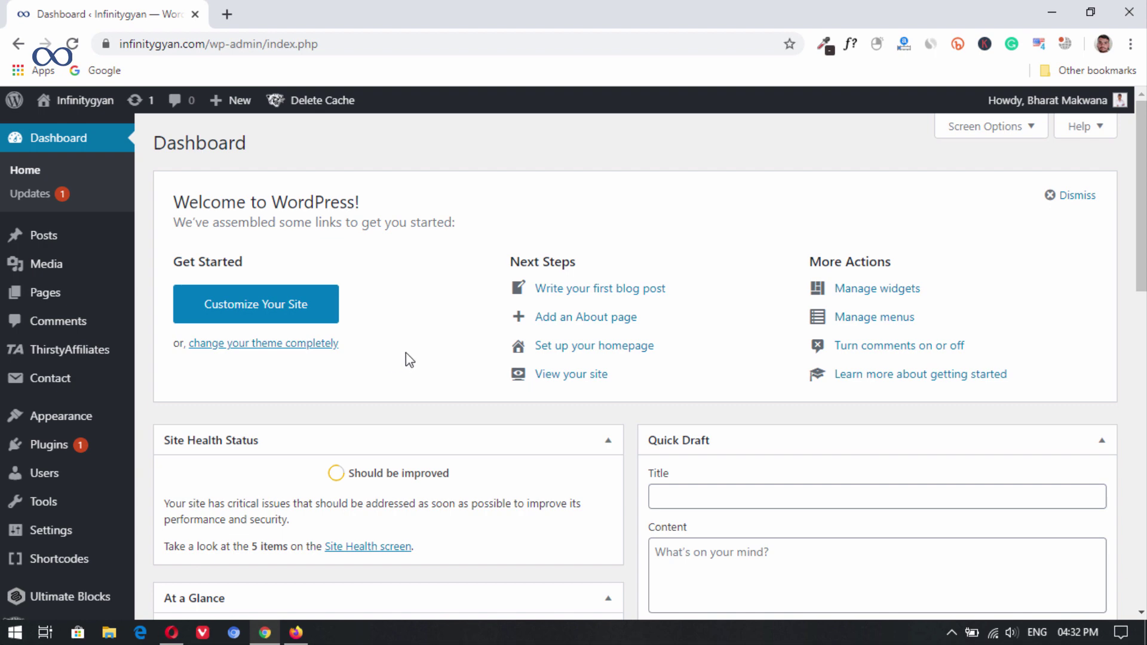
Step: Search the WordPress Add Plugins page for smartcrawl
mouse_move(65, 444)
click(177, 454)
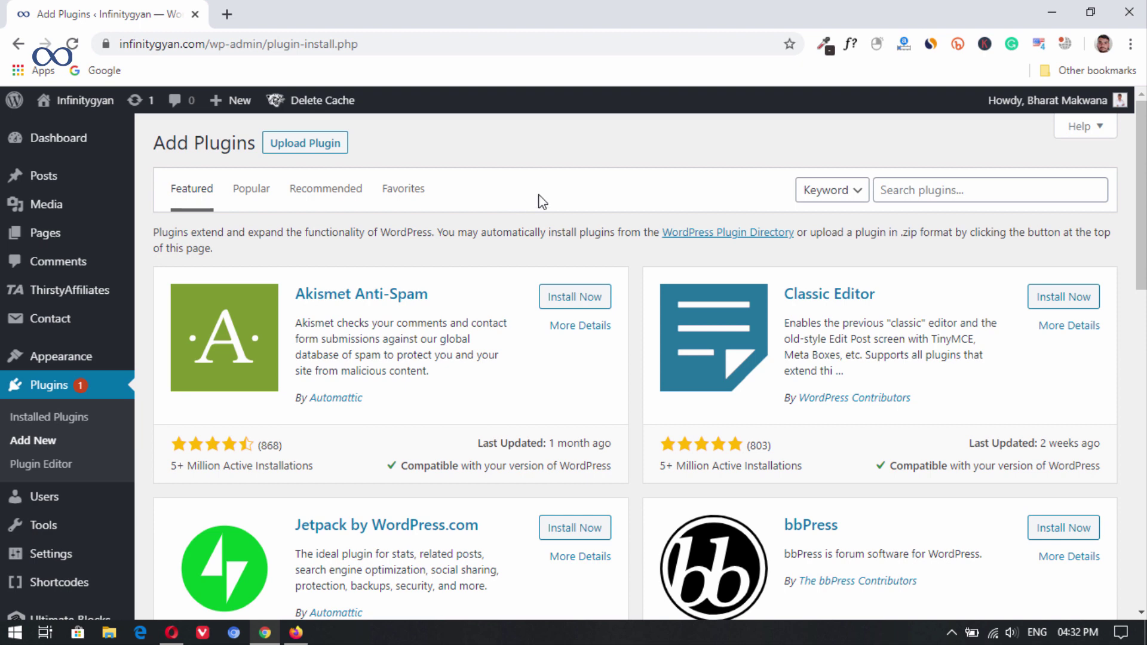
click(973, 187)
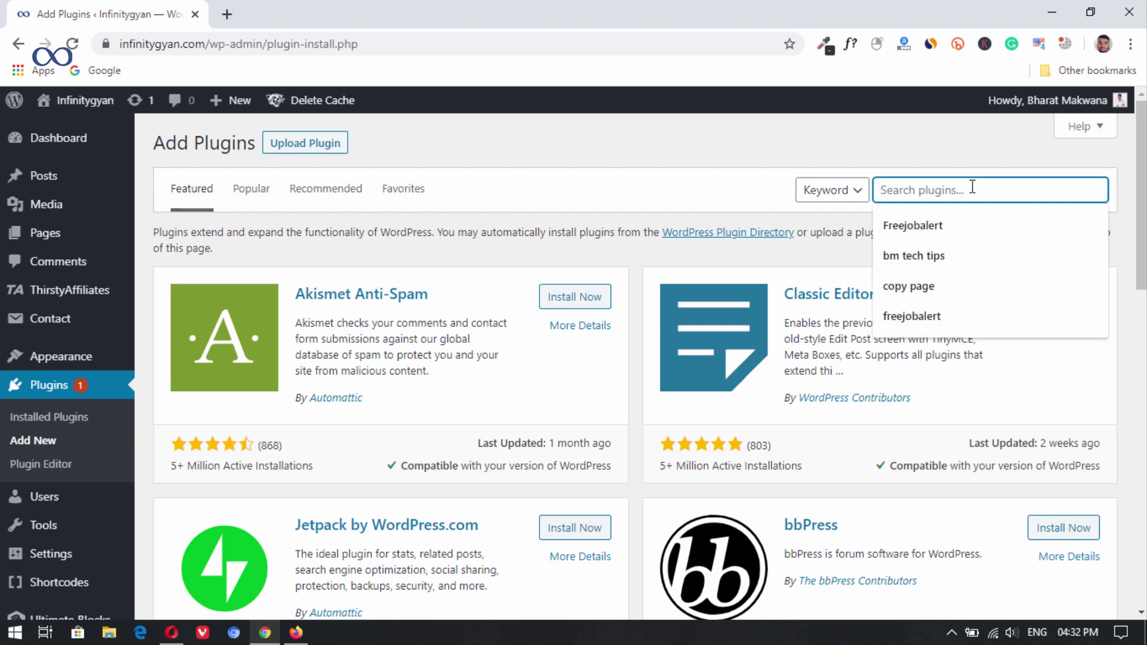
text(smartcrawl)
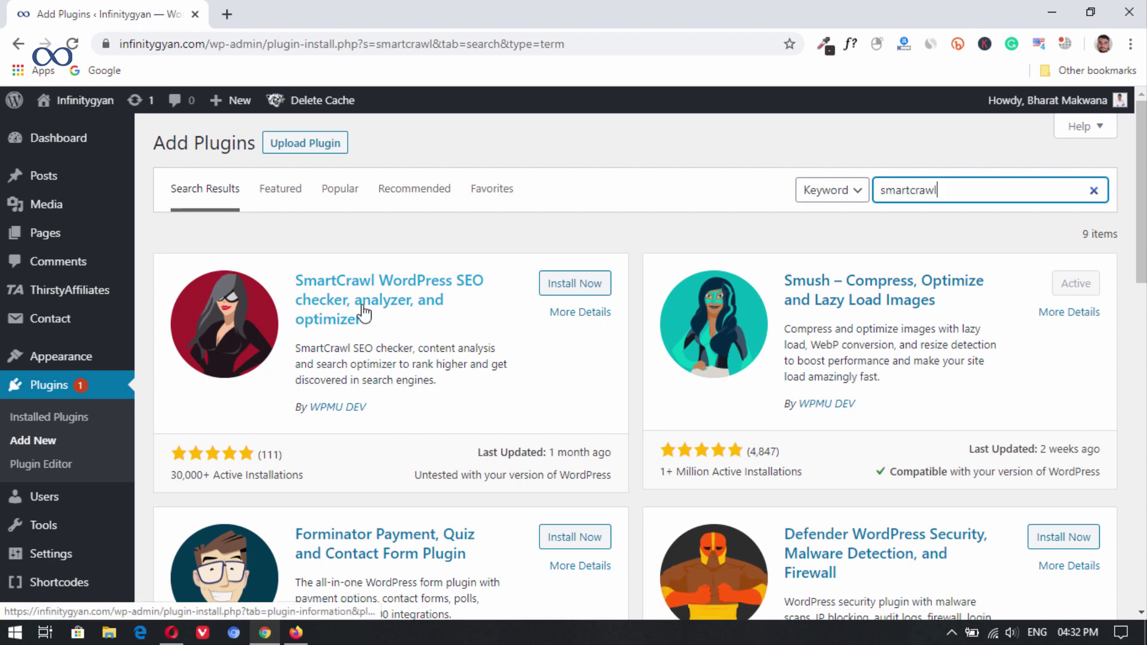
Step: Install and activate the SmartCrawl WordPress SEO plugin, and dismiss the Yoast import and activation notices
click(587, 284)
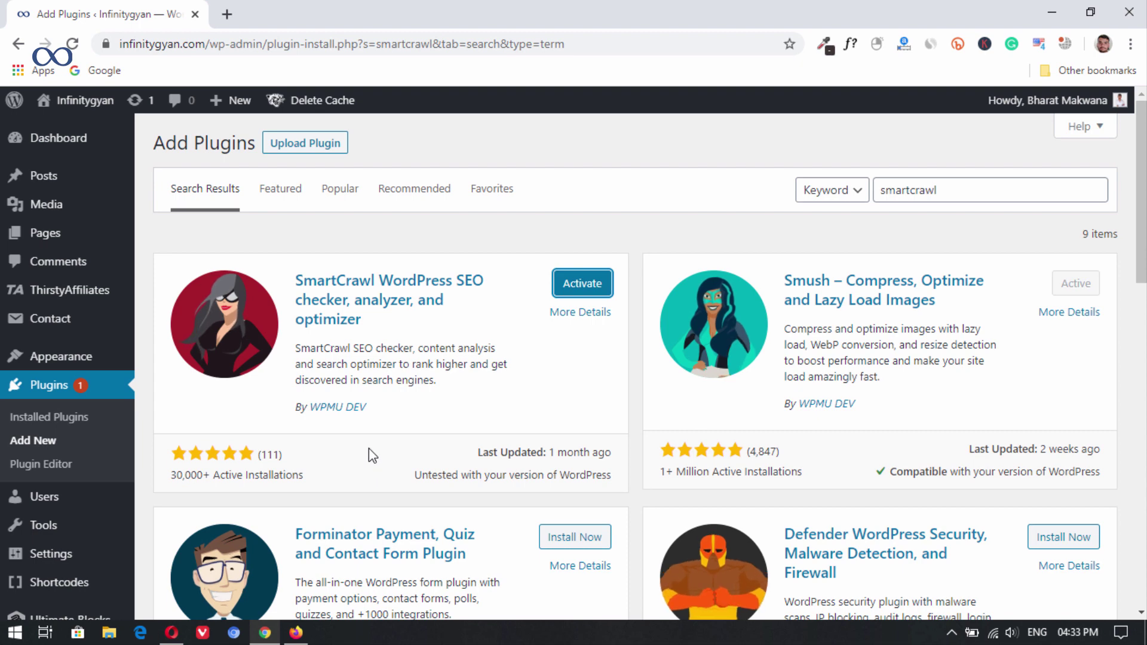
click(586, 285)
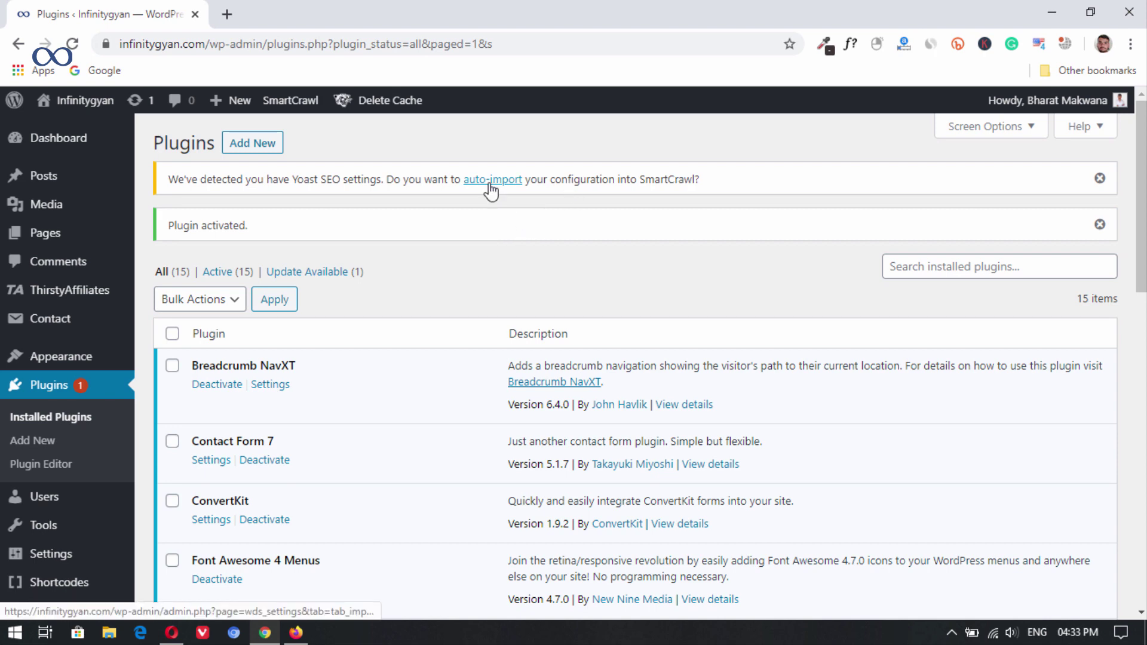
click(1100, 180)
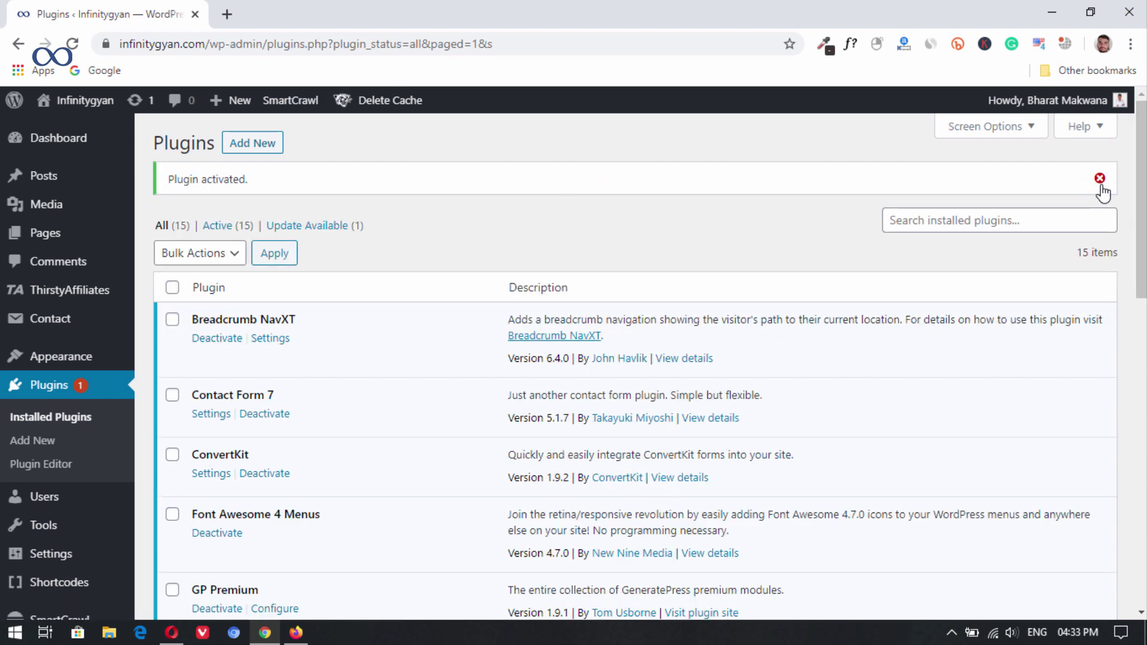
click(1101, 184)
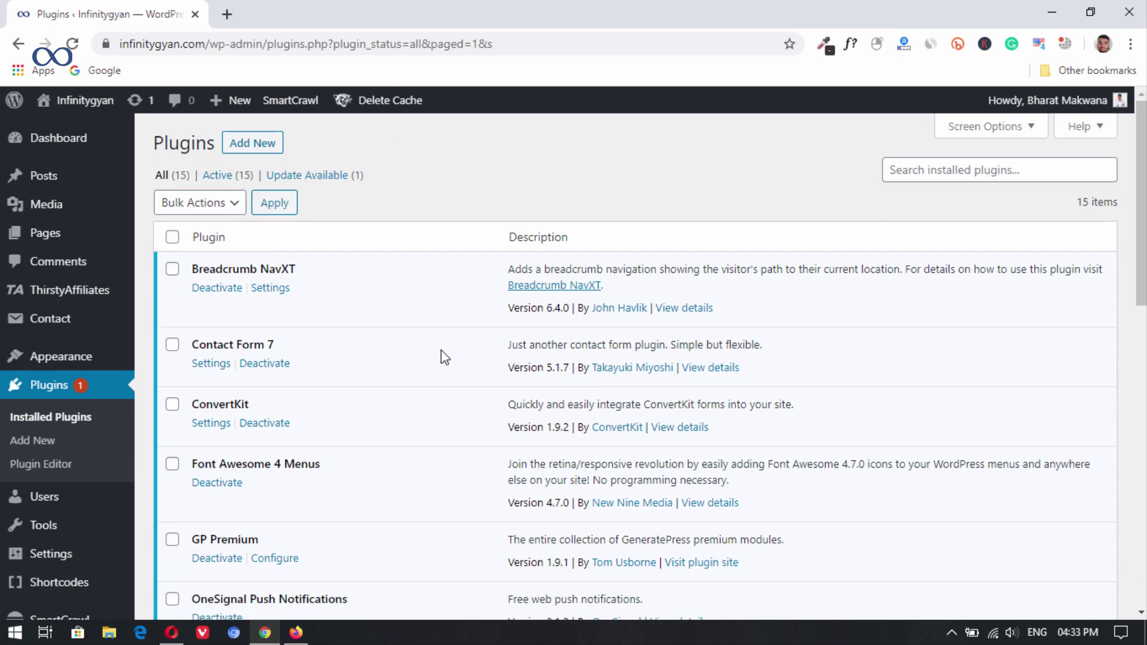
Step: Open the SmartCrawl settings and locate the Google and Bing verification fields under Search engines
scroll(441, 350, down, 7)
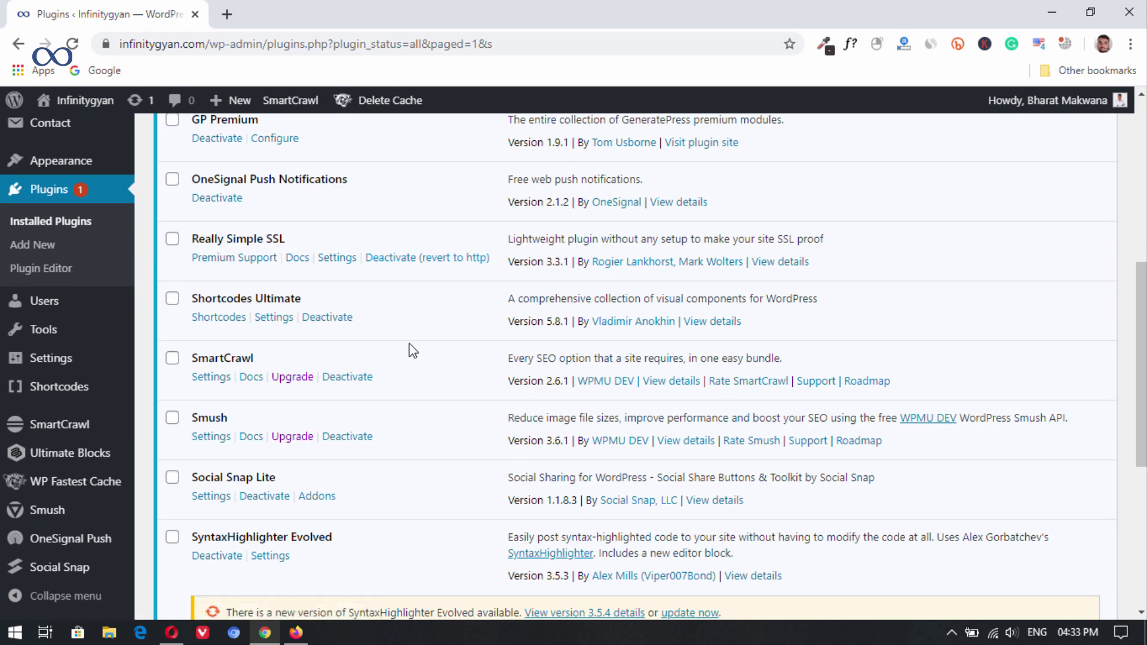
mouse_move(49, 427)
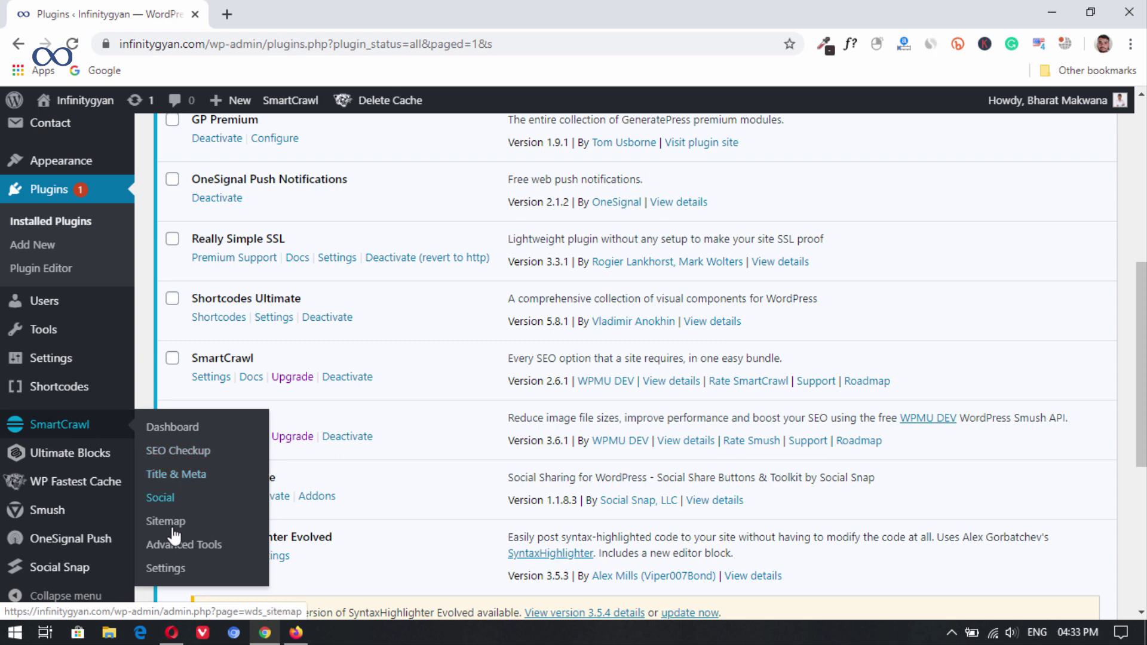
click(184, 549)
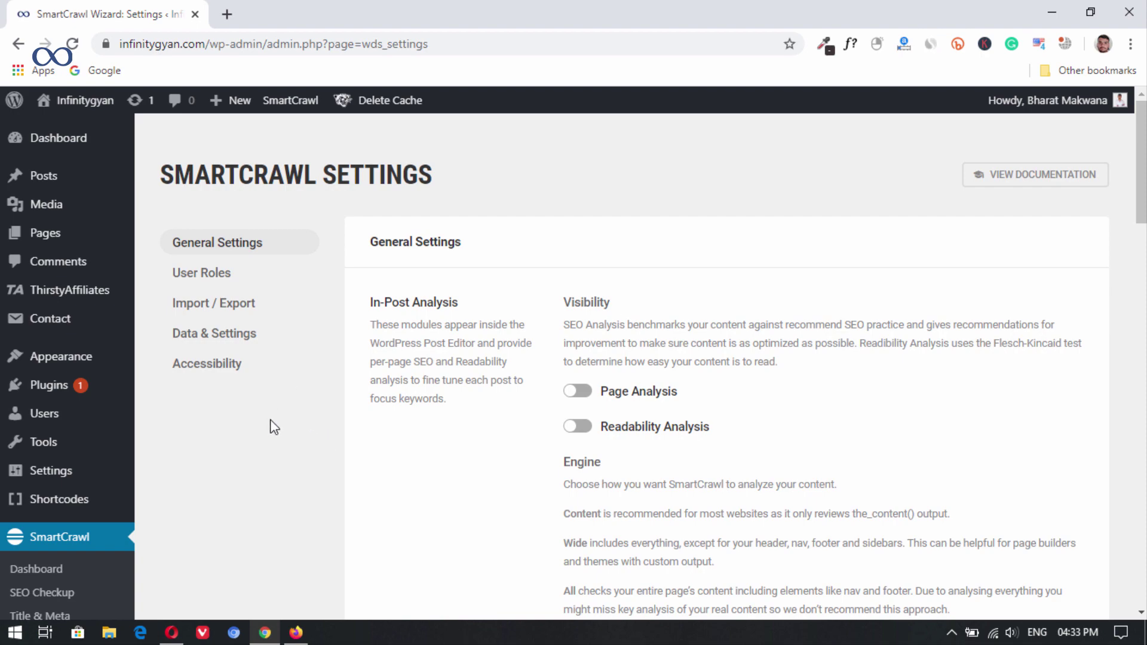
scroll(442, 410, down, 5)
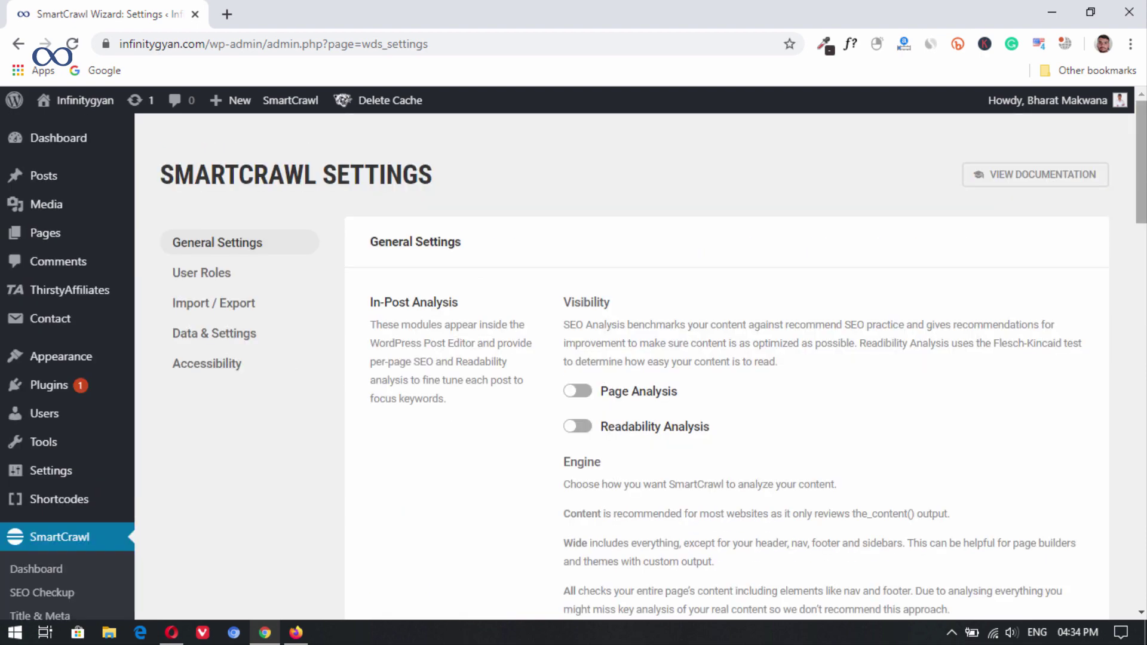
scroll(443, 410, down, 12)
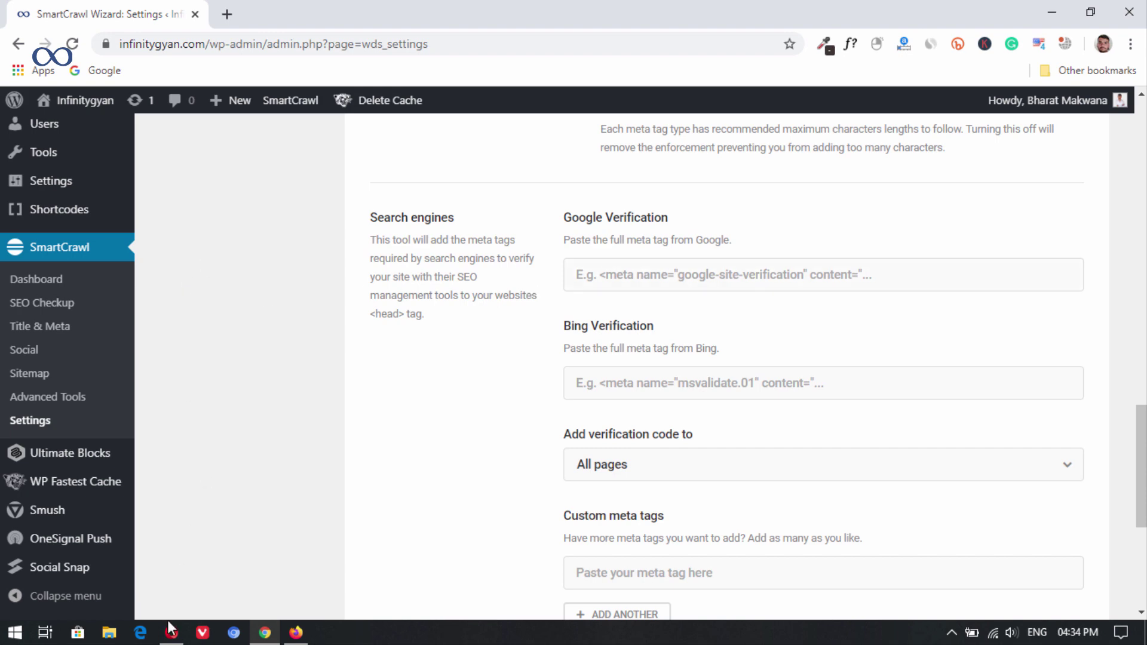
Step: Switch to Opera and search Google for "verify site in google search console"
click(167, 641)
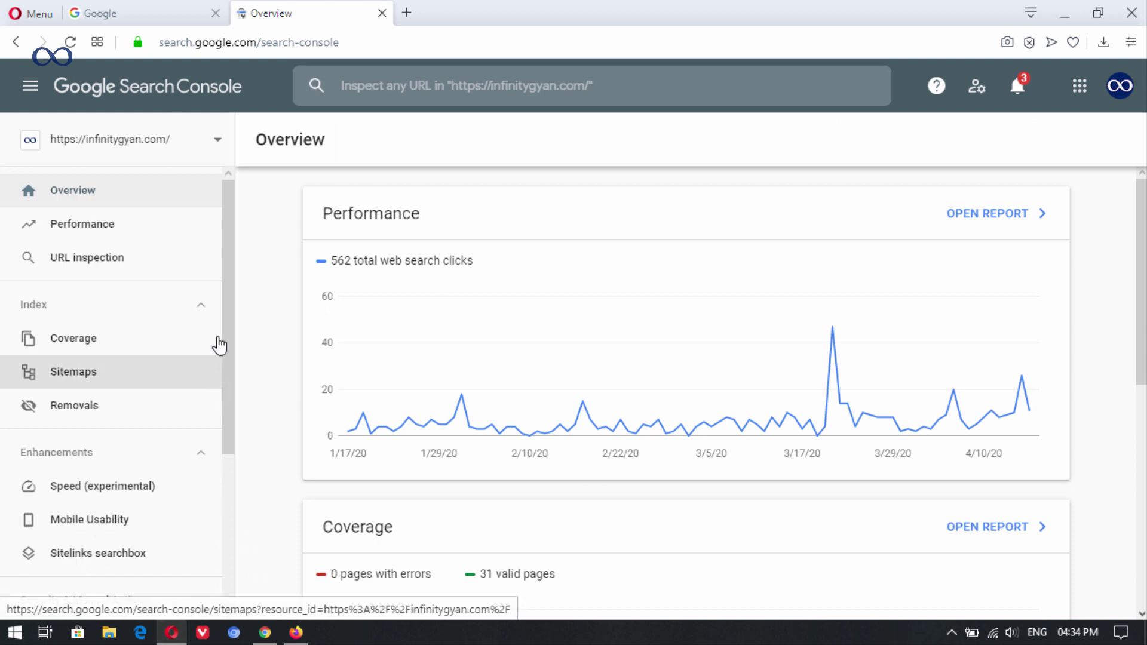
click(164, 7)
click(446, 307)
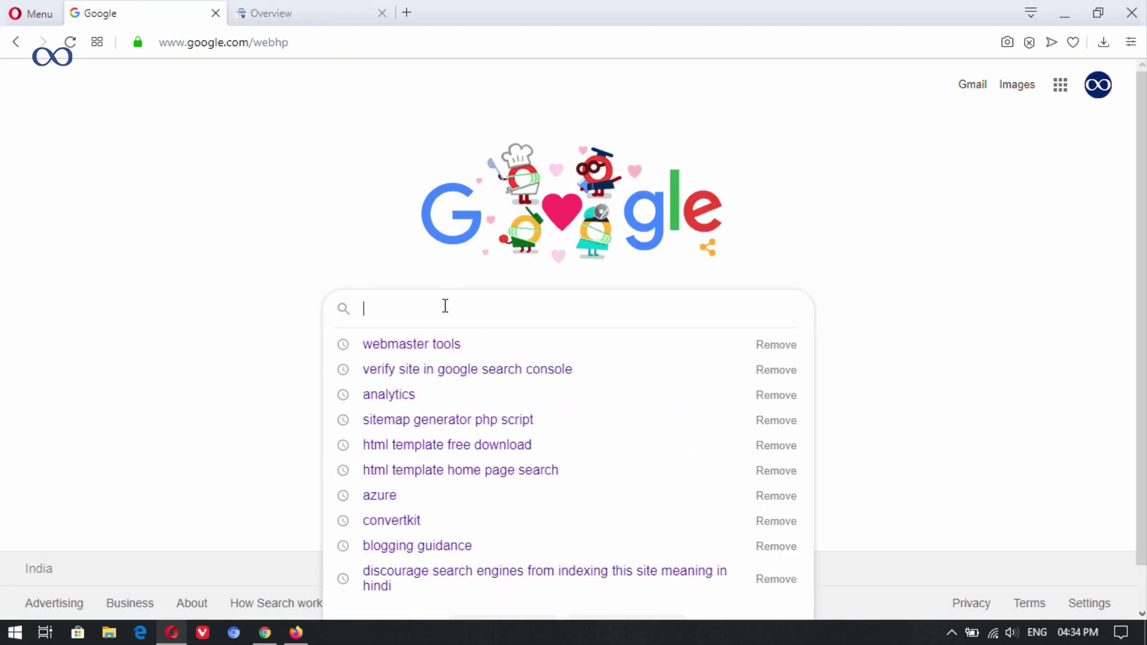
click(467, 370)
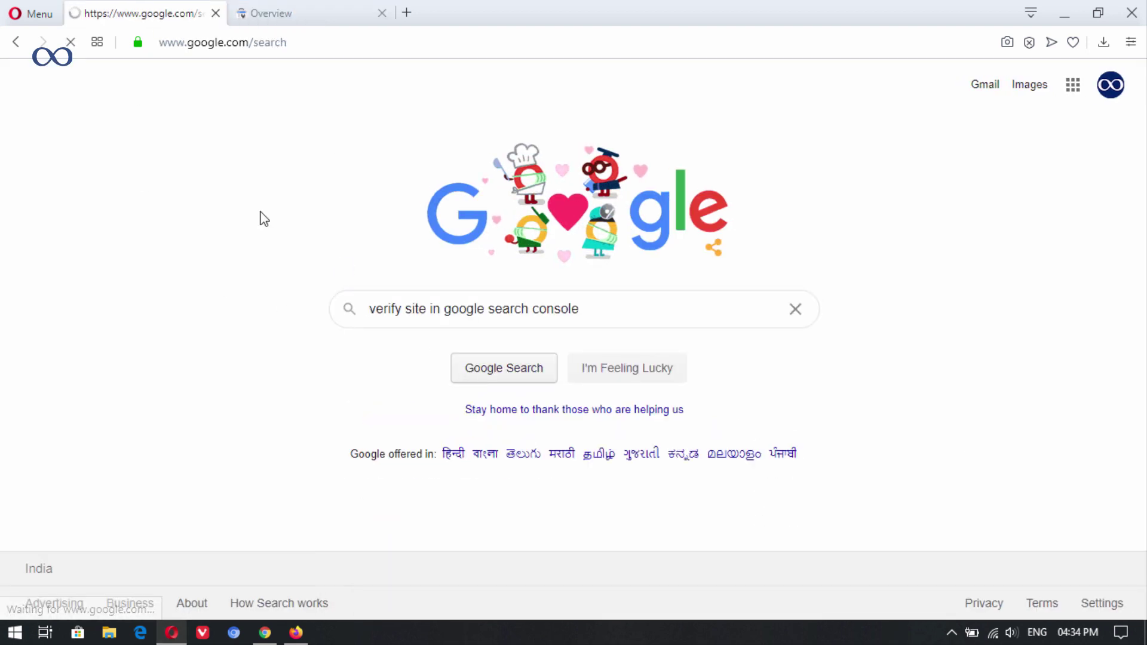
scroll(96, 239, down, 2)
scroll(35, 364, down, 10)
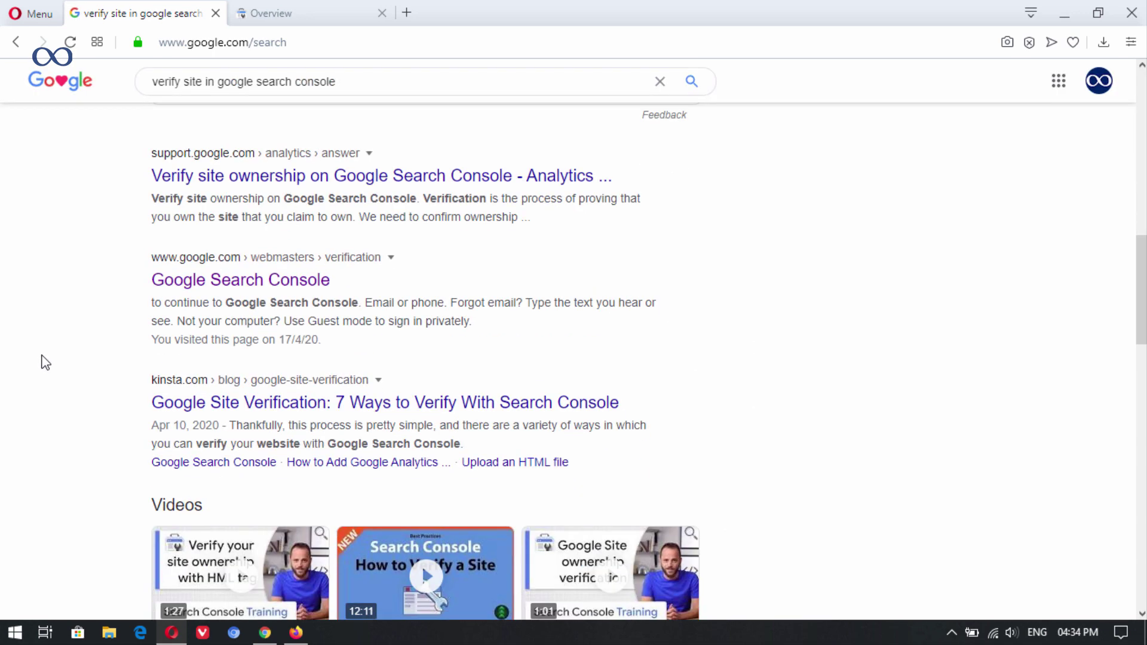
Step: Open the Google Search Console verification result in a new tab and switch to it
right_click(239, 286)
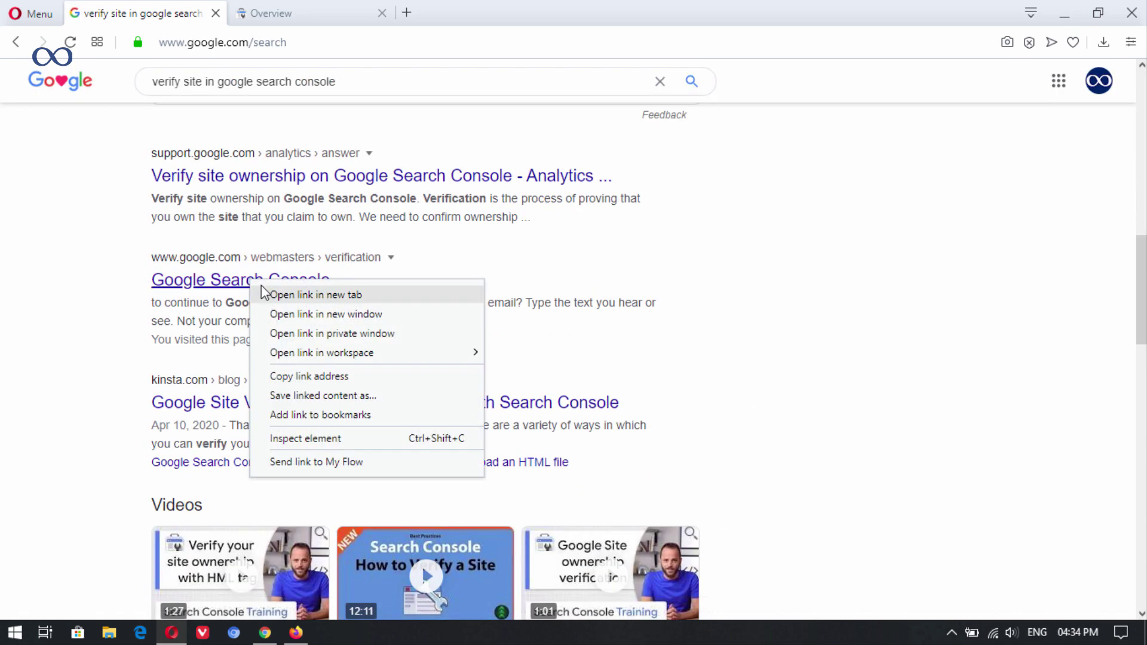
click(267, 294)
click(483, 10)
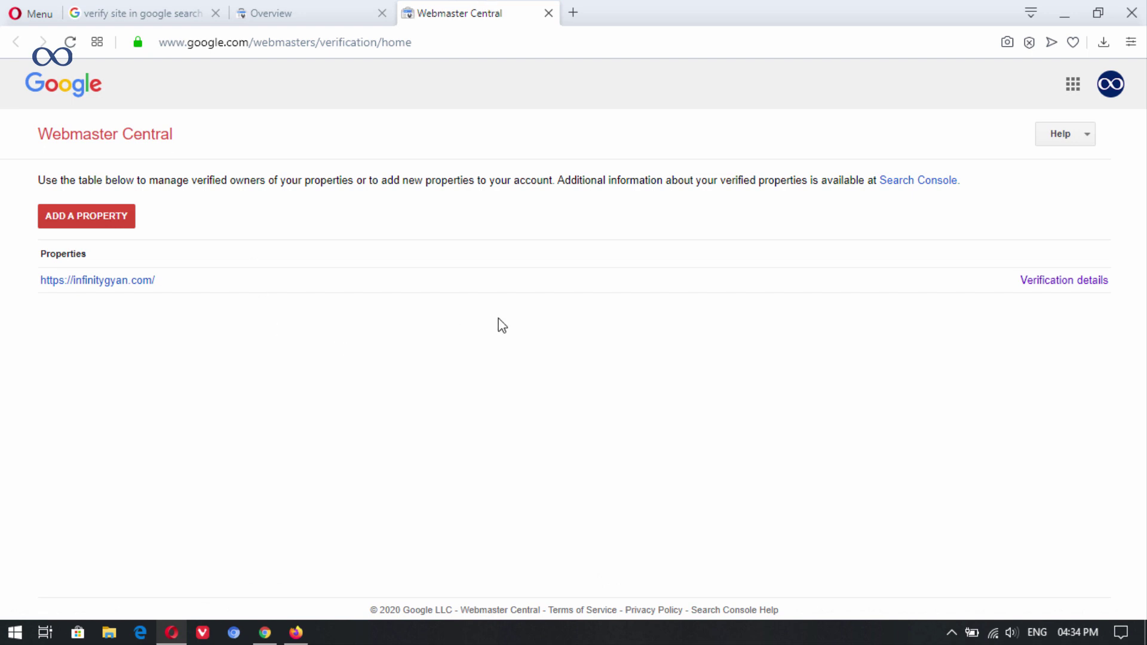
Step: Open the infinitygyan.com property's verification details and copy the owner's full Google site verification meta tag
click(1066, 281)
scroll(963, 248, down, 1)
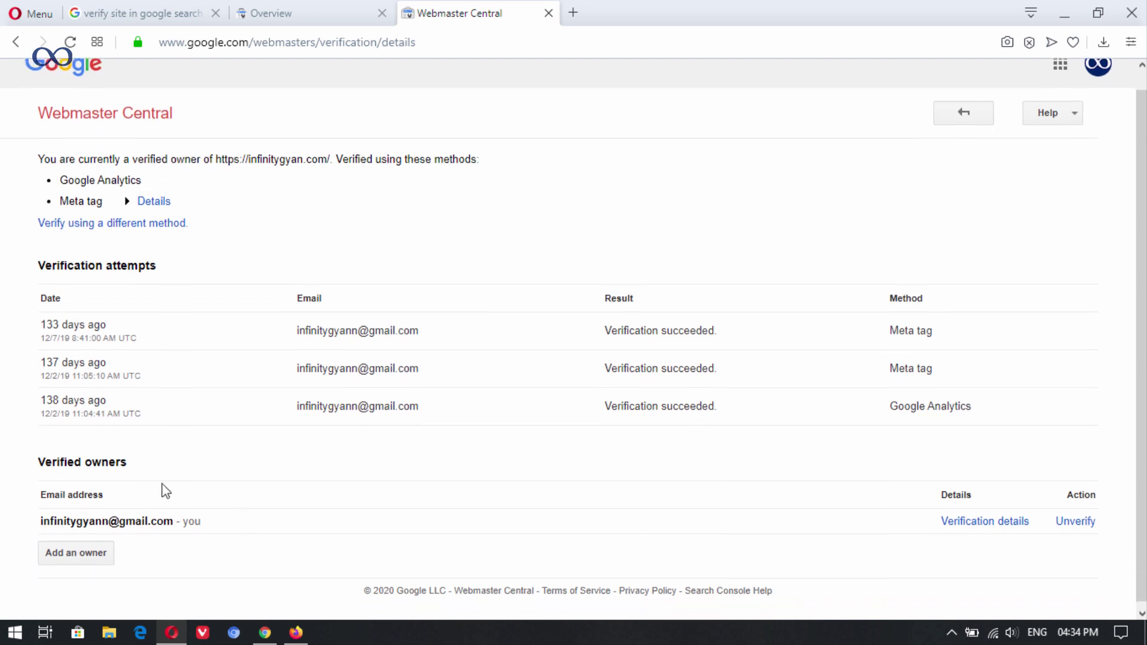
click(979, 517)
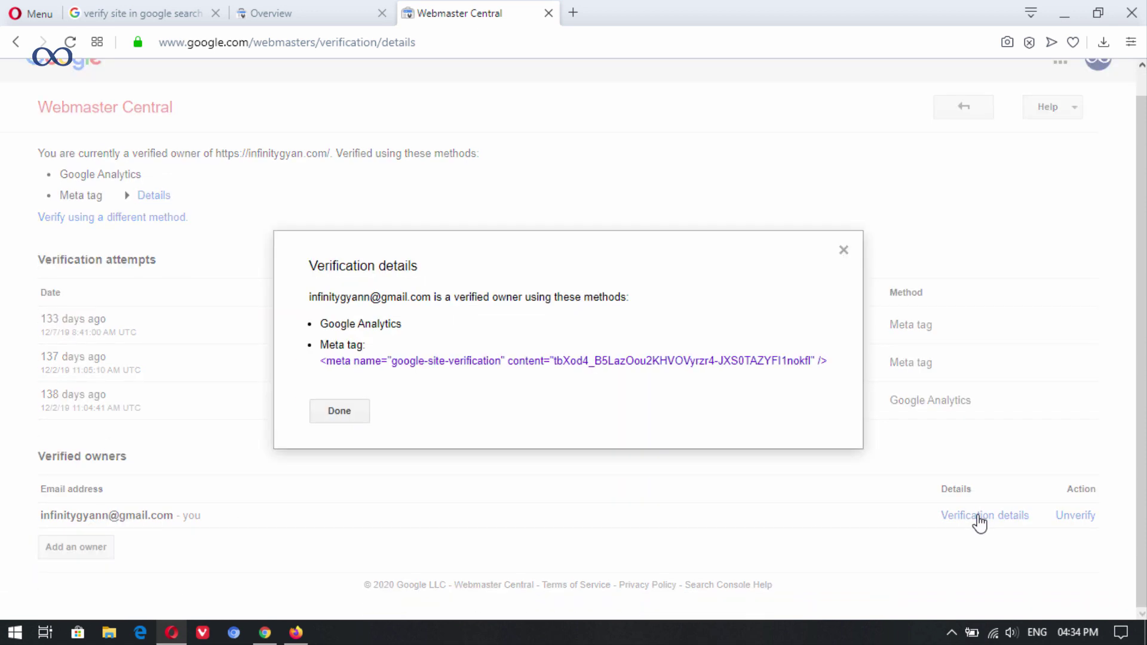
drag(319, 360, 835, 371)
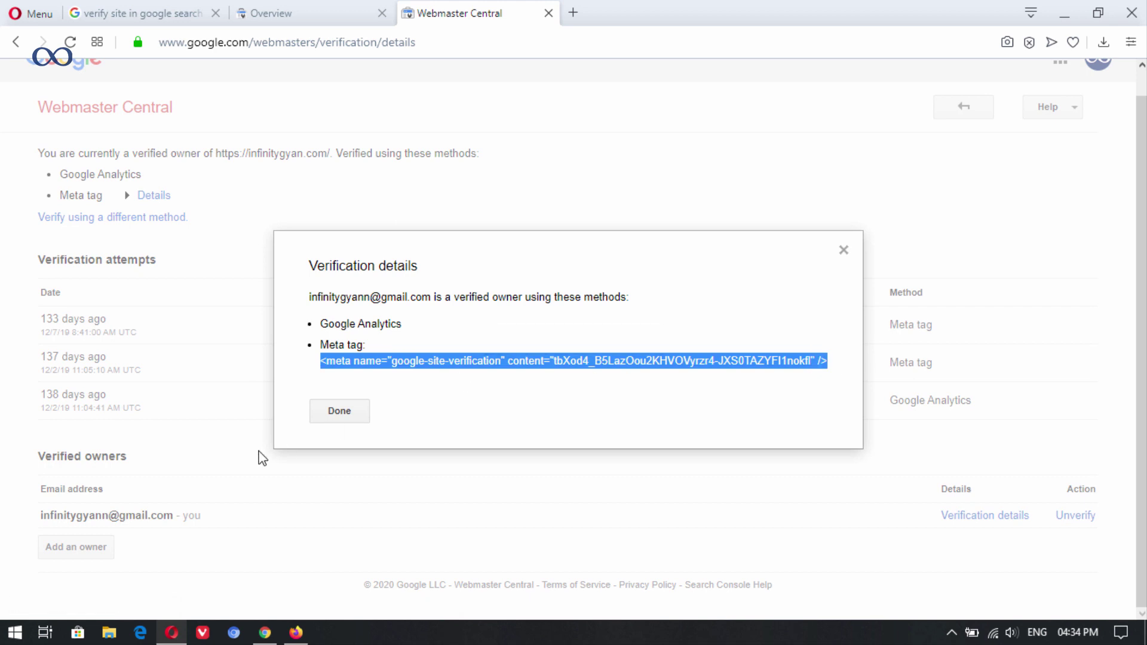
Step: Switch to Chrome, paste the Google site verification meta tag into the Google Verification field, and save the SmartCrawl settings
click(265, 633)
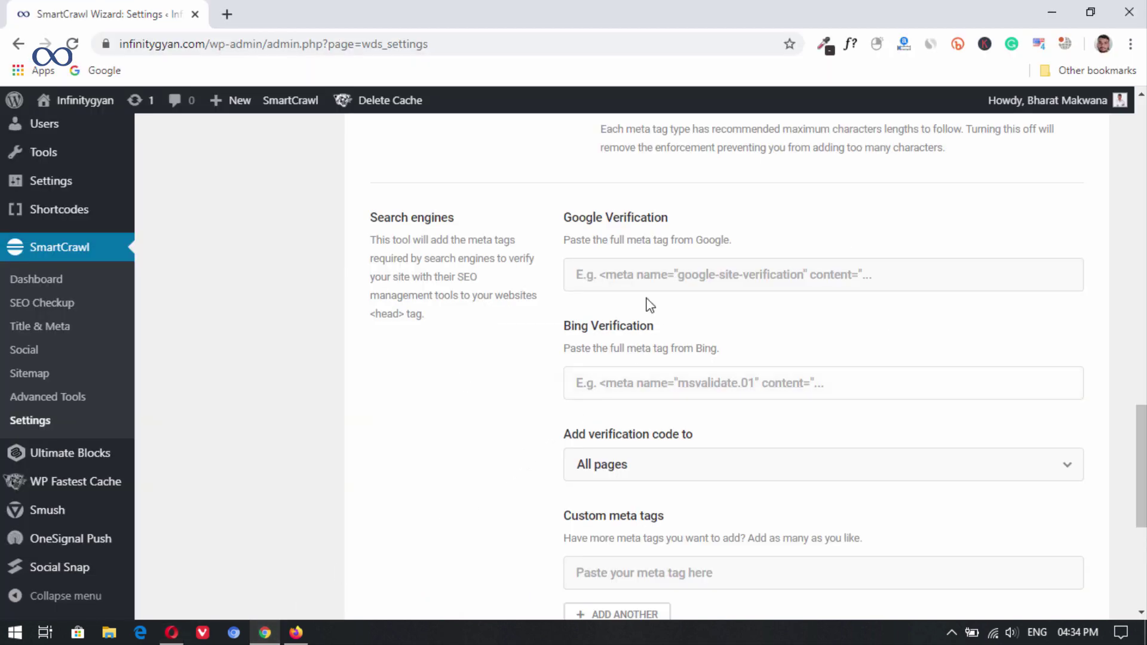
click(641, 264)
text(<meta name="google-site-verification" content="tbXod4_B5LazOou2KHVDVyzr4-JK5STAZYFt1sck8" />)
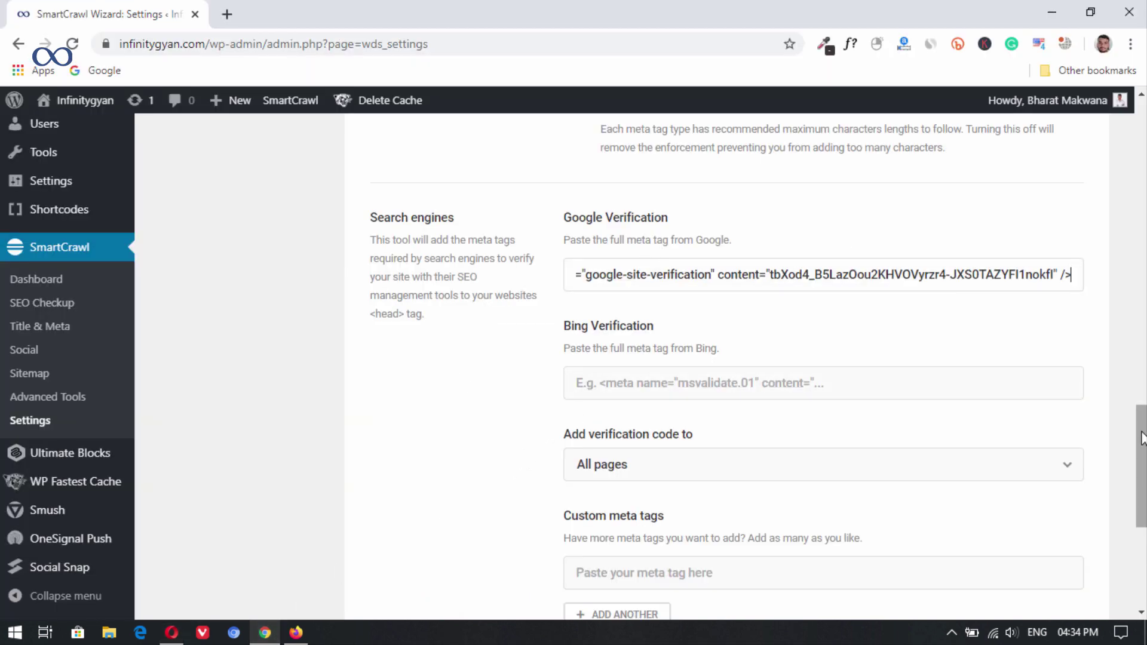
scroll(1142, 537, down, 5)
click(1046, 358)
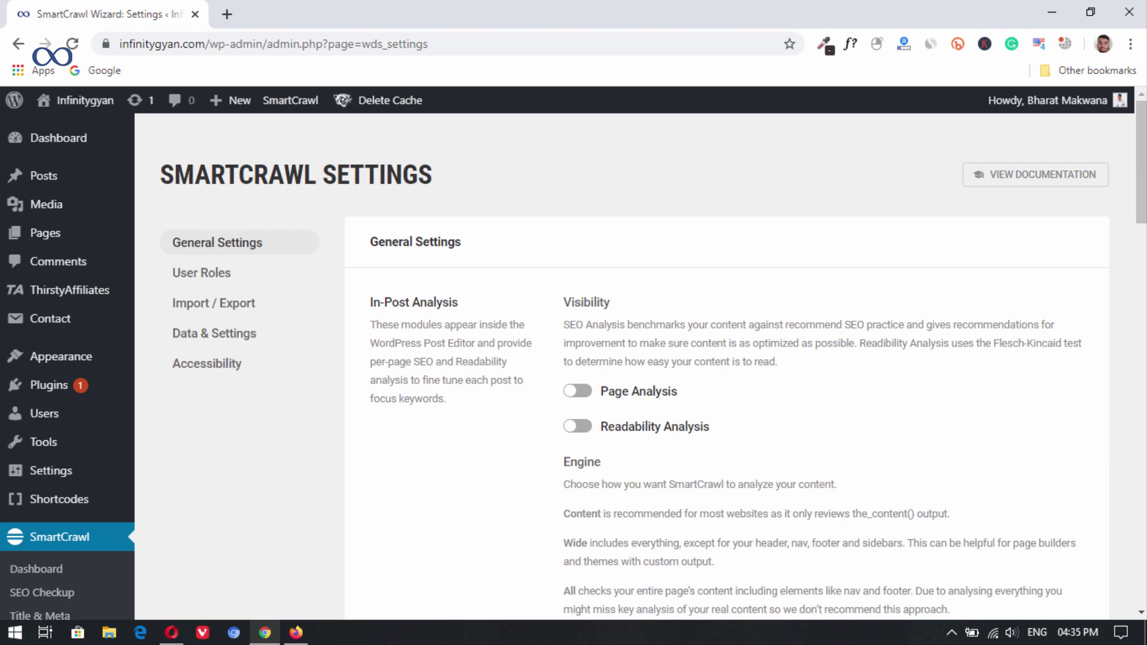
Step: Open SmartCrawl's Title & Meta page and set the homepage title to "%%sitename%% &raquo; Internet Ki jankari Hindi Me!"
scroll(1142, 161, down, 3)
scroll(1117, 225, down, 2)
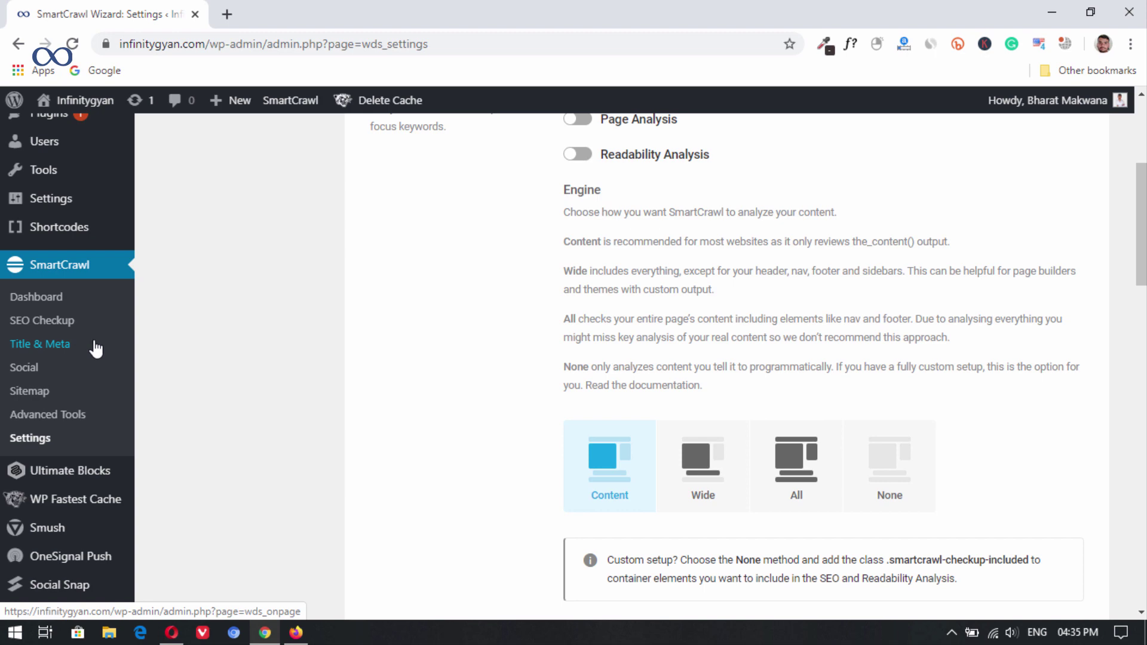
click(48, 352)
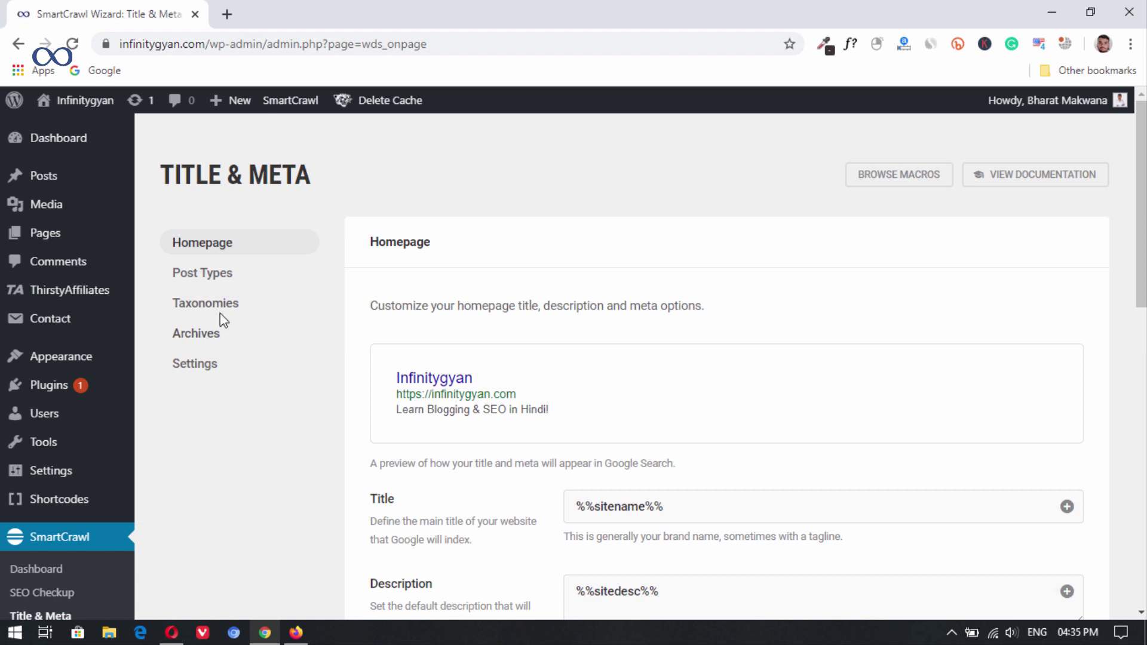
scroll(239, 244, down, 3)
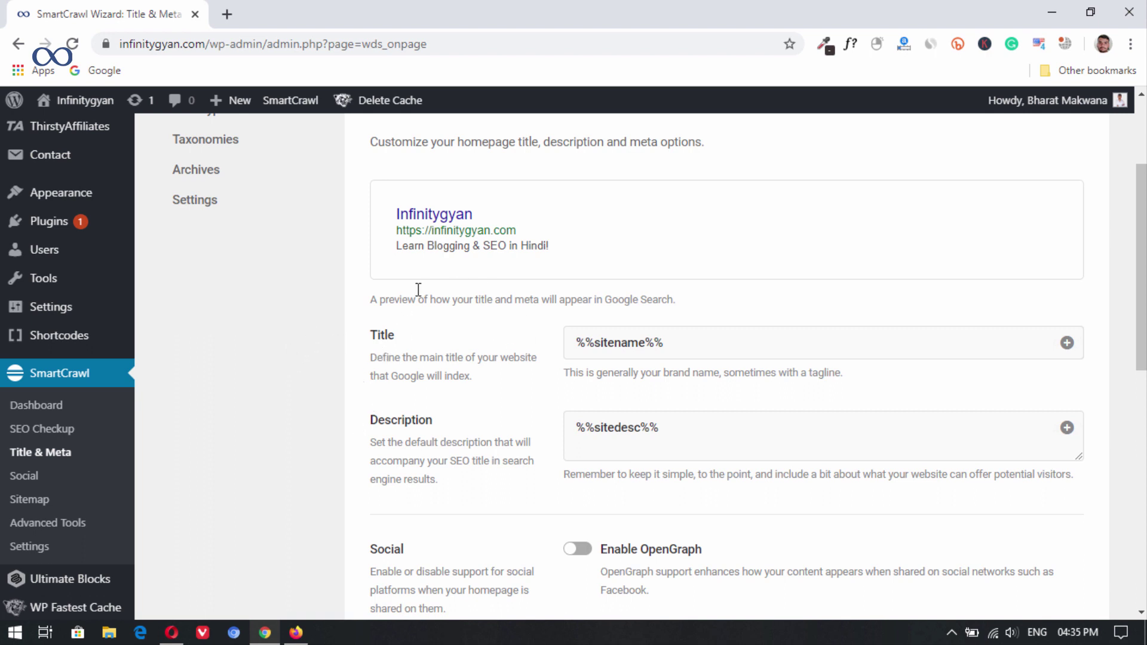
scroll(427, 212, up, 3)
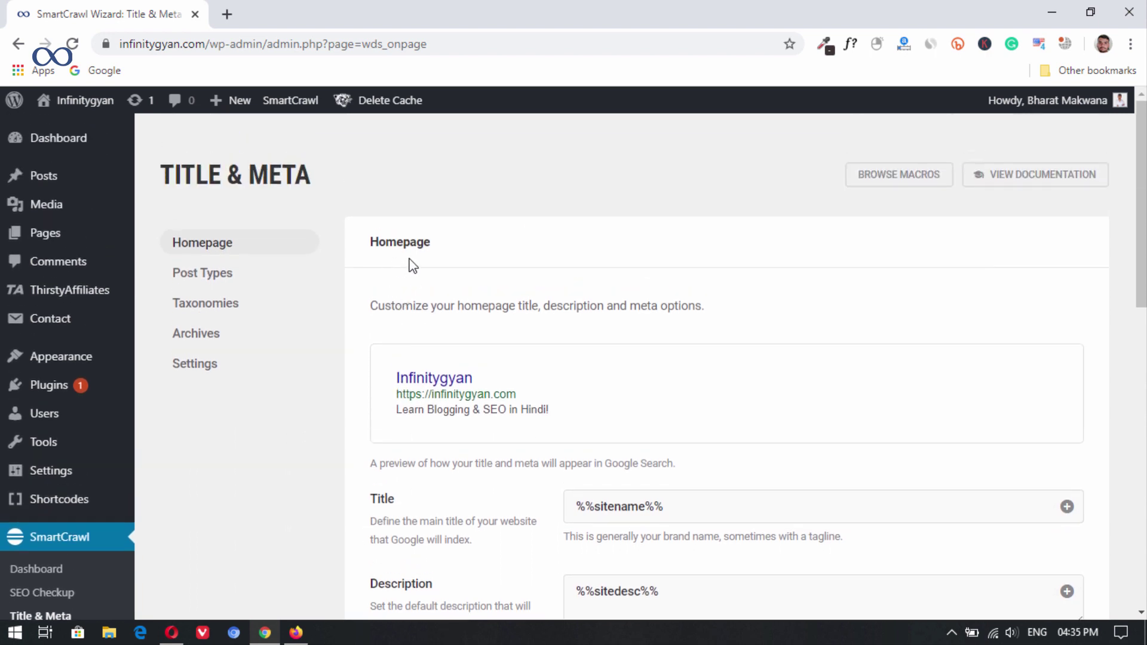
scroll(382, 364, down, 1)
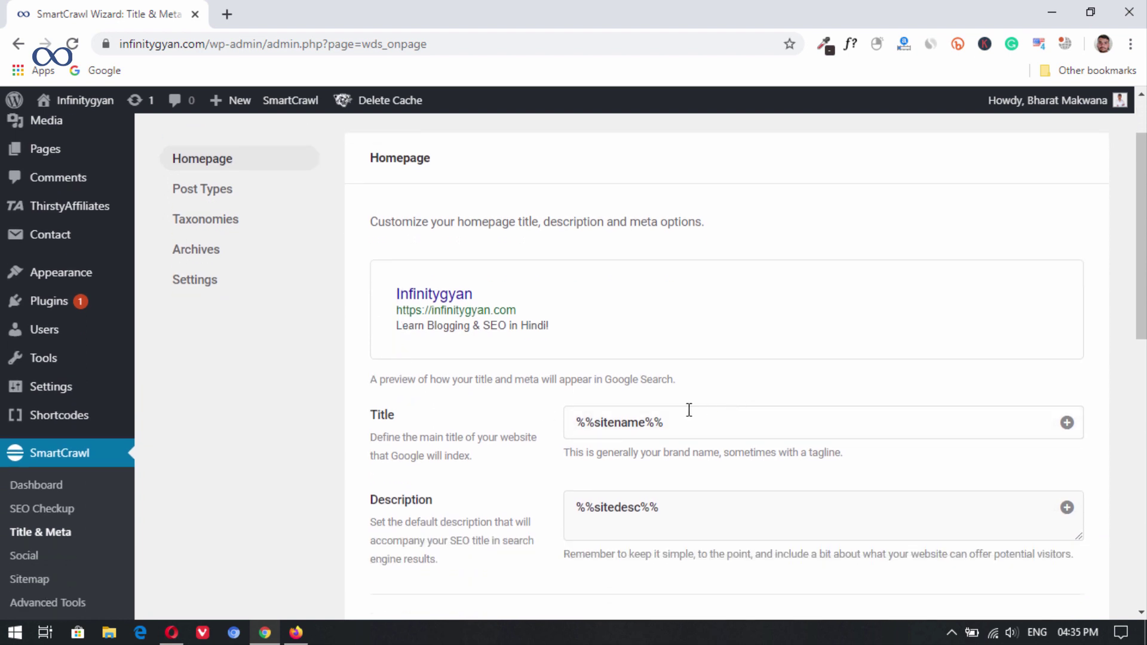
click(707, 418)
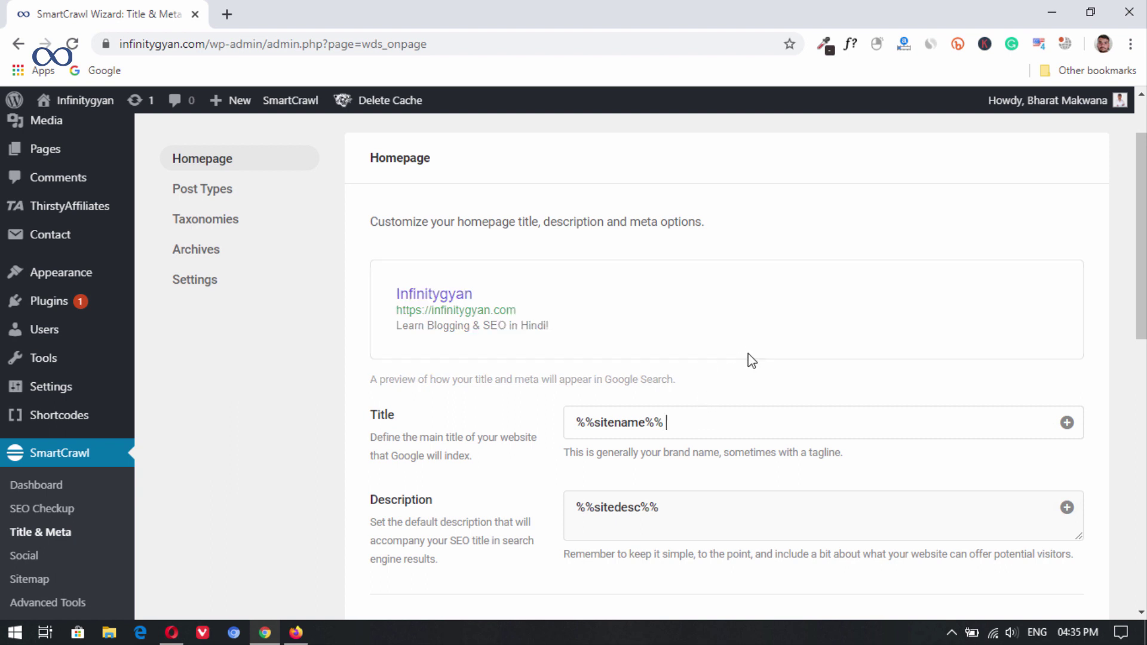
text(&raquo;)
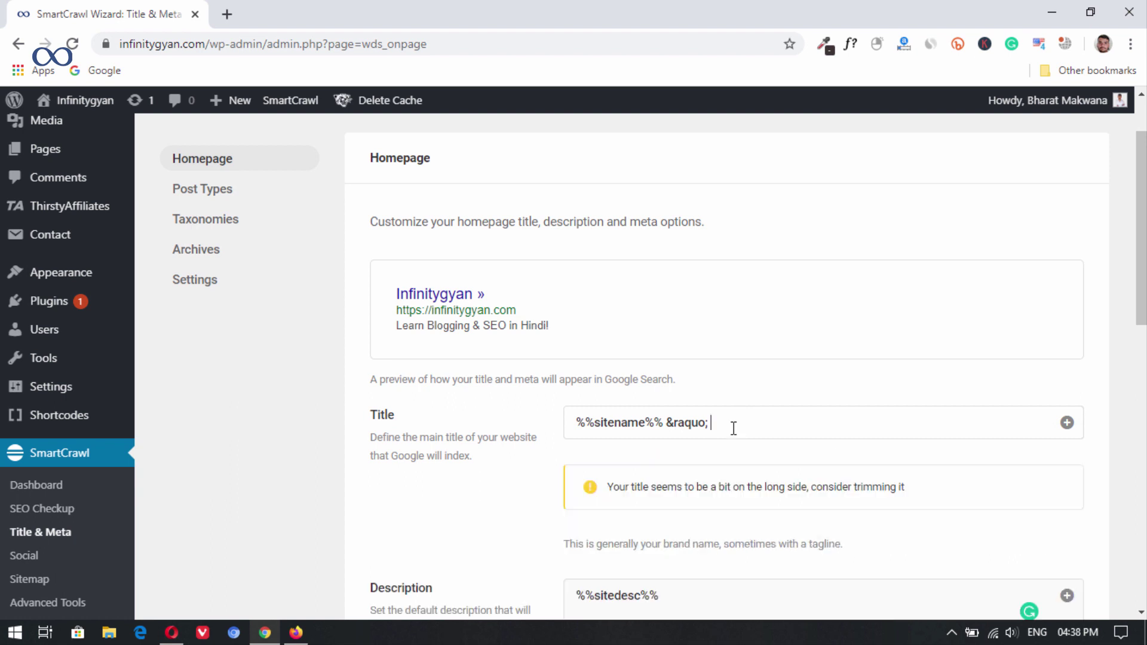
text(Internet Ki jankari Hindi Me!)
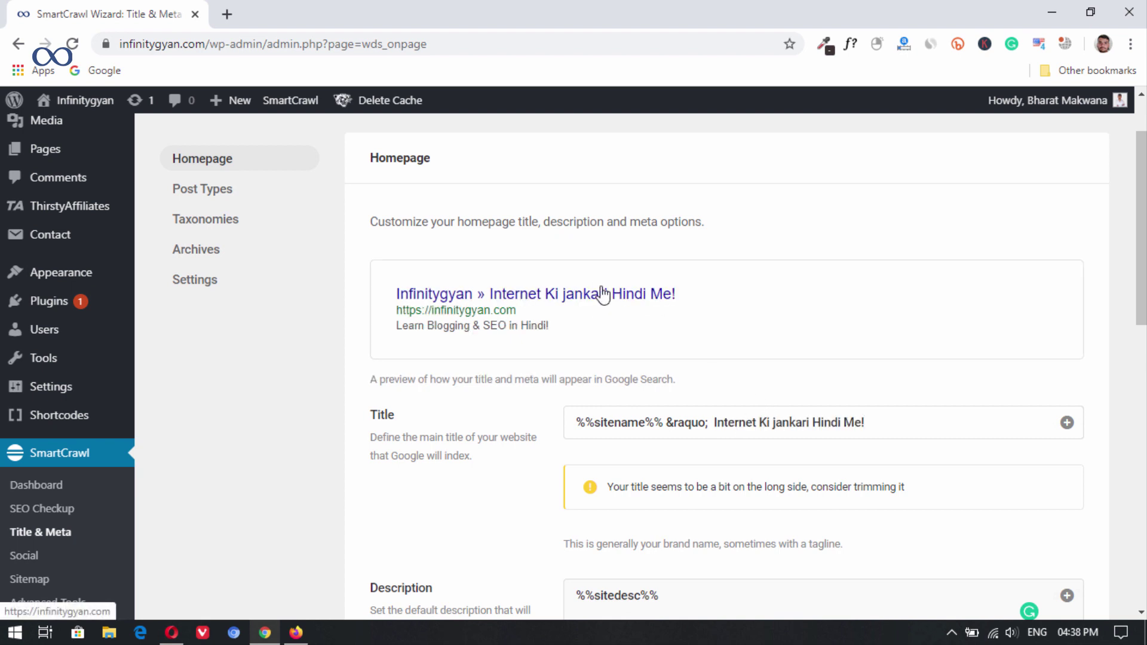
Step: Replace the homepage description with "Welcome Infinitygyan m Internet Ki jankari Hindi Me! WordPress, SEO, Hosting, Blogging and More."
scroll(804, 386, down, 1)
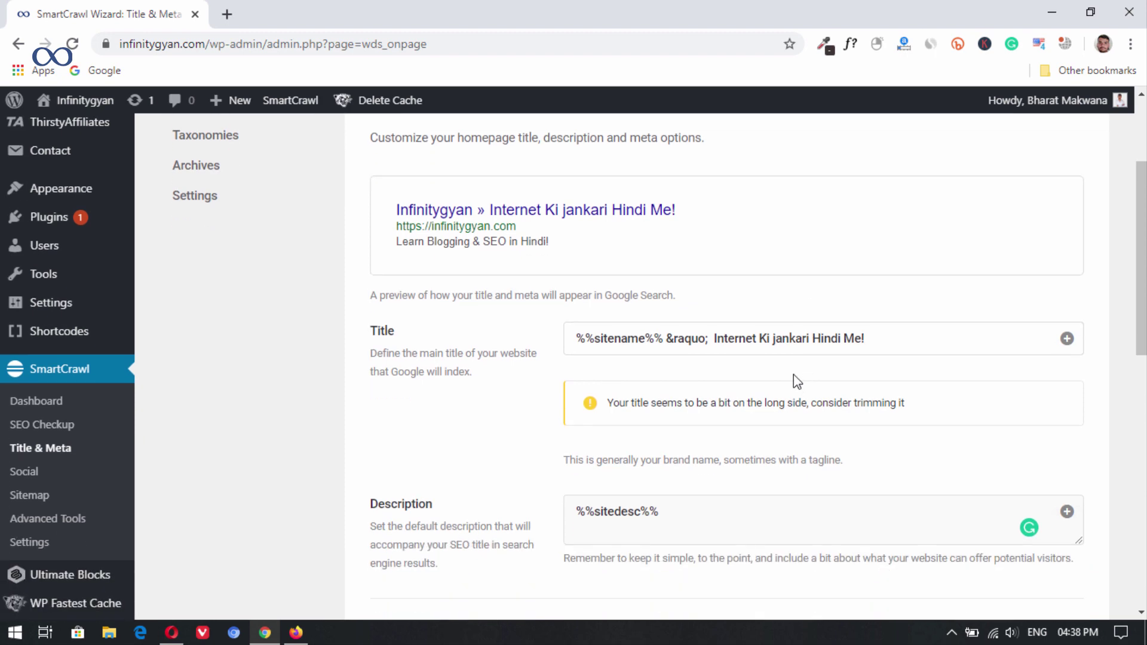
scroll(797, 383, down, 3)
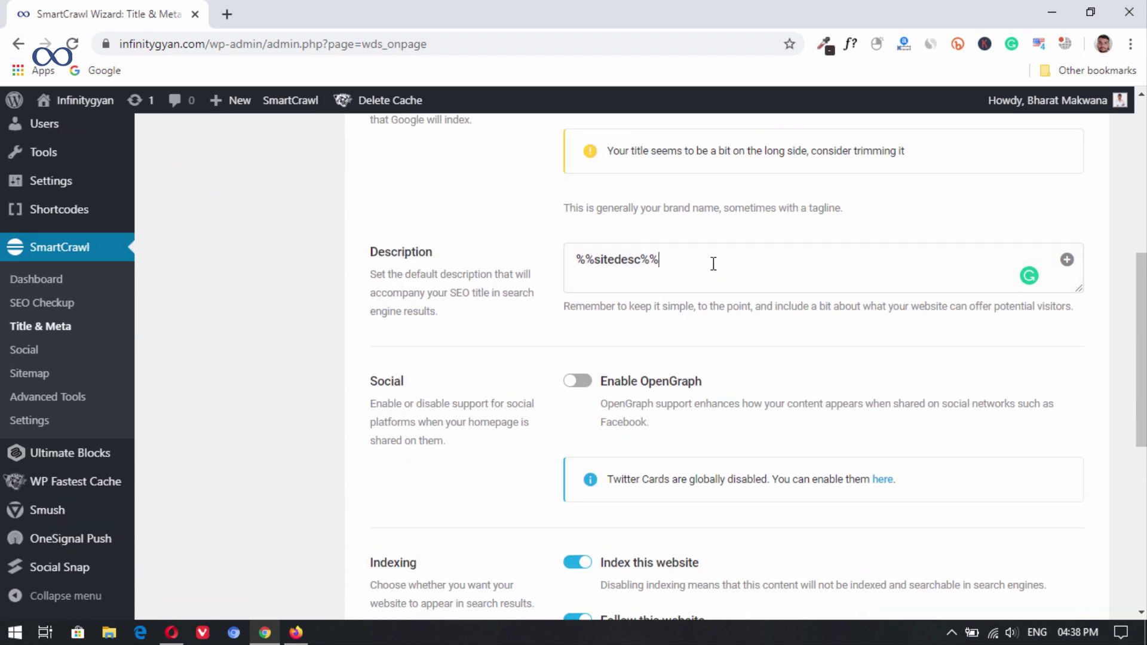
drag(713, 263, 520, 269)
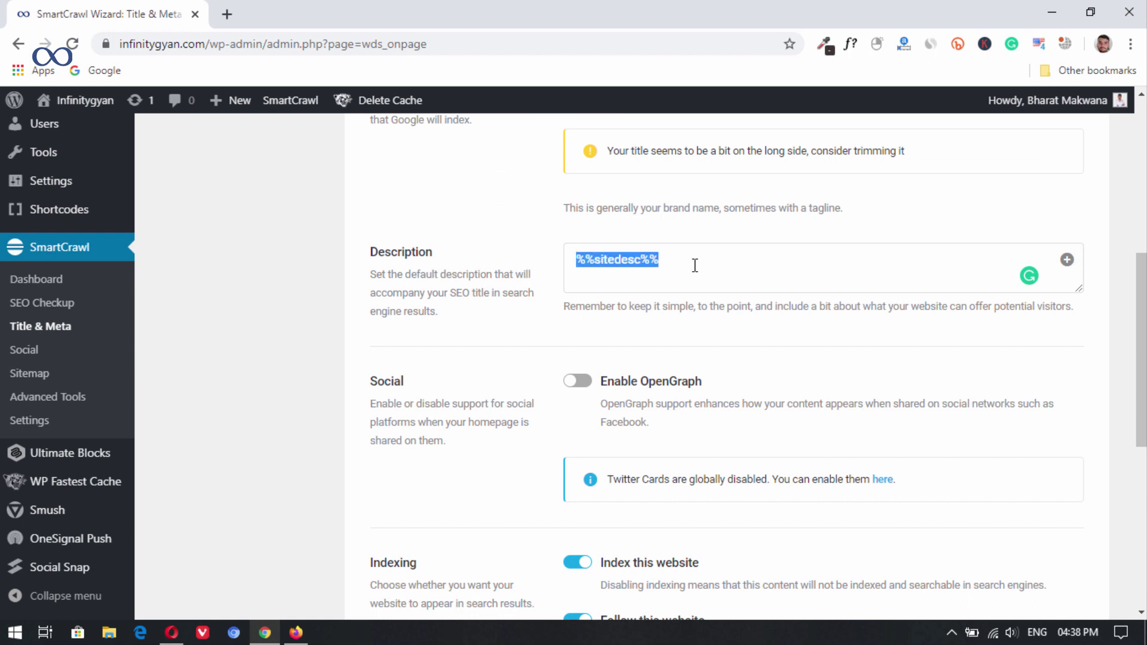
key(BackSpace)
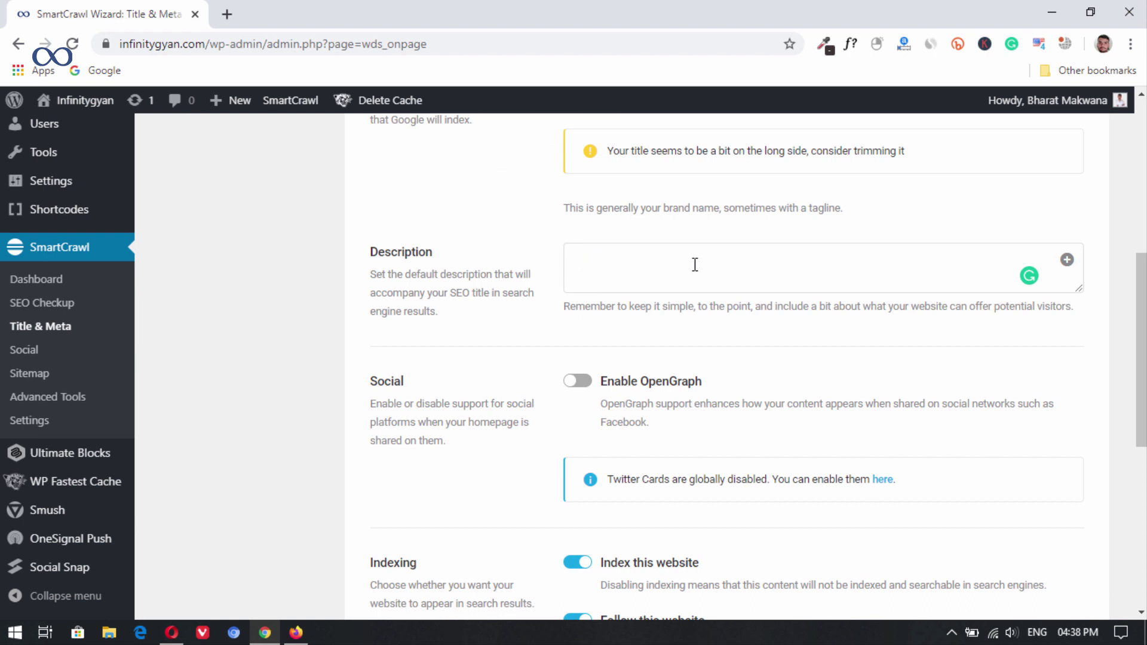
scroll(694, 265, down, 1)
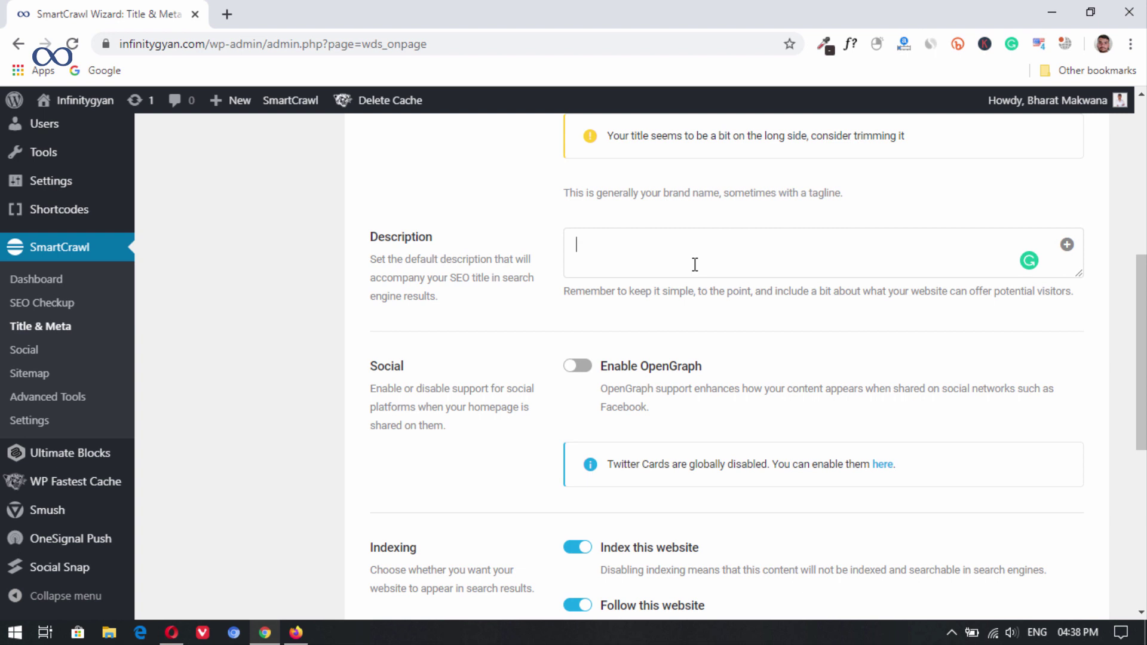
text(Welc)
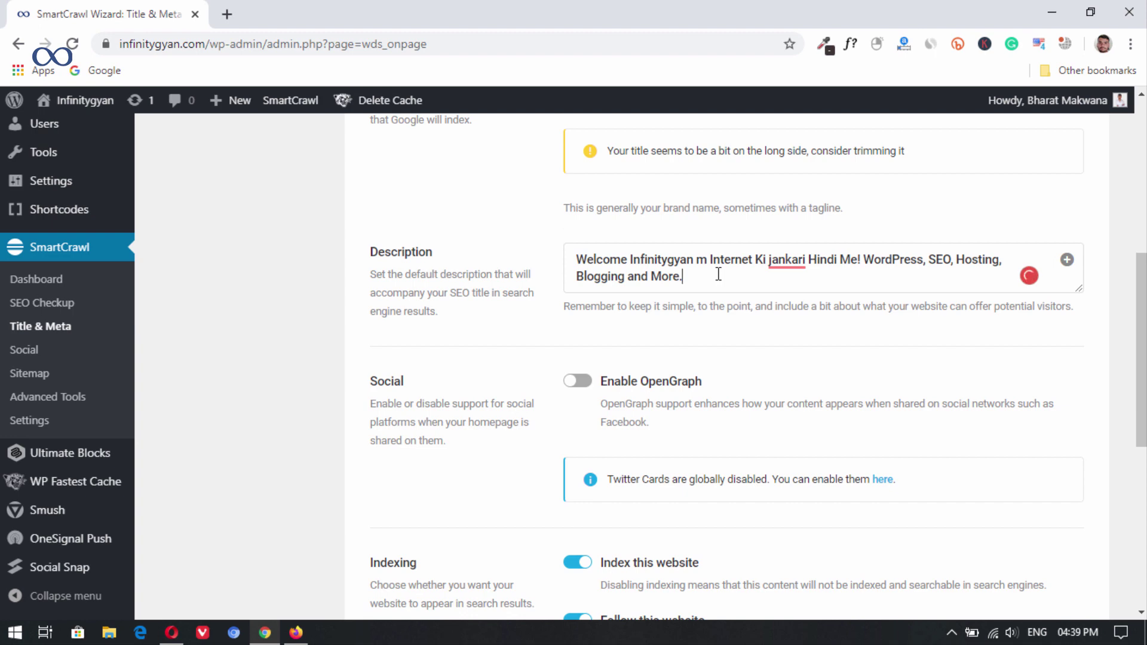
Step: Check the homepage's Google Search preview and save the homepage title and meta settings
scroll(754, 325, up, 1)
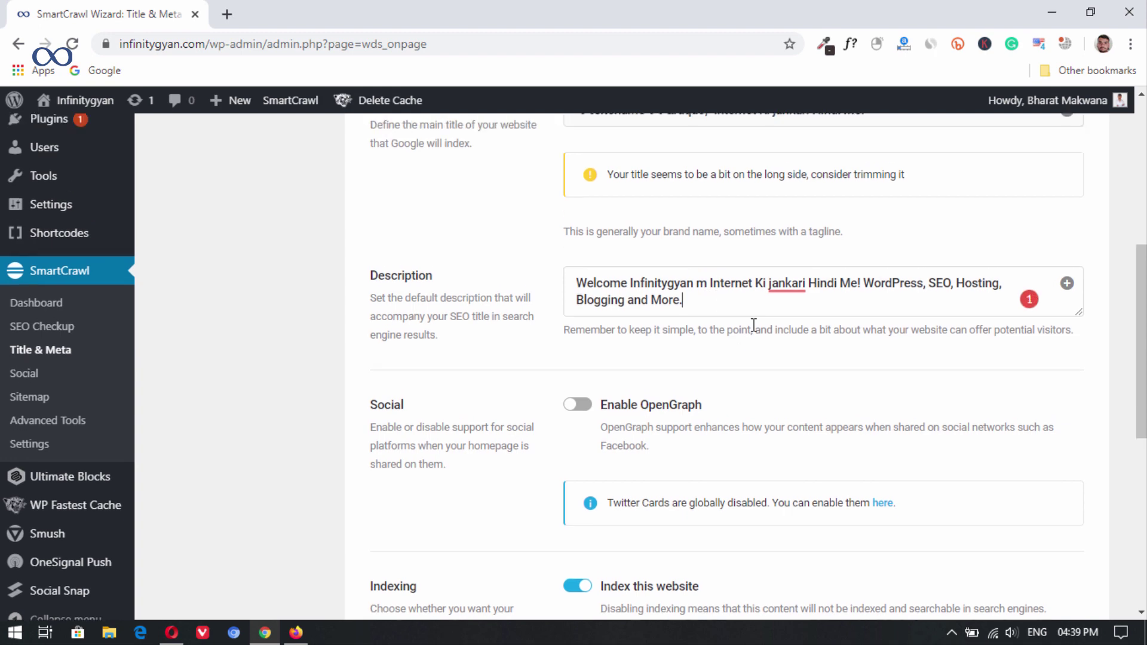
scroll(754, 325, up, 4)
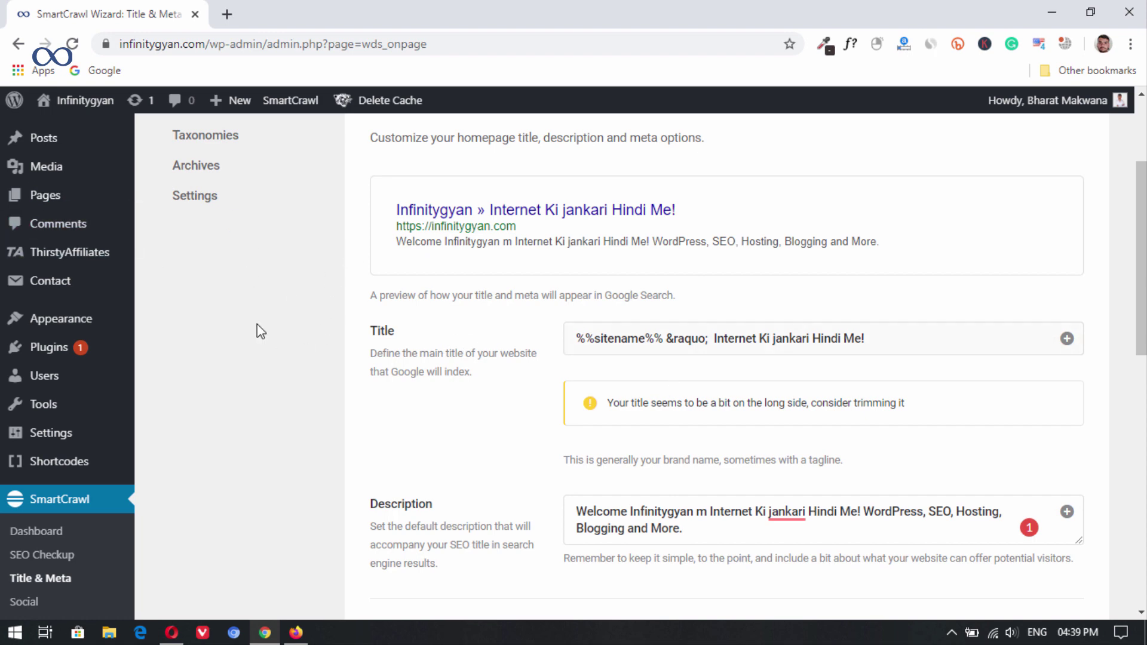
scroll(257, 324, down, 2)
scroll(440, 340, down, 8)
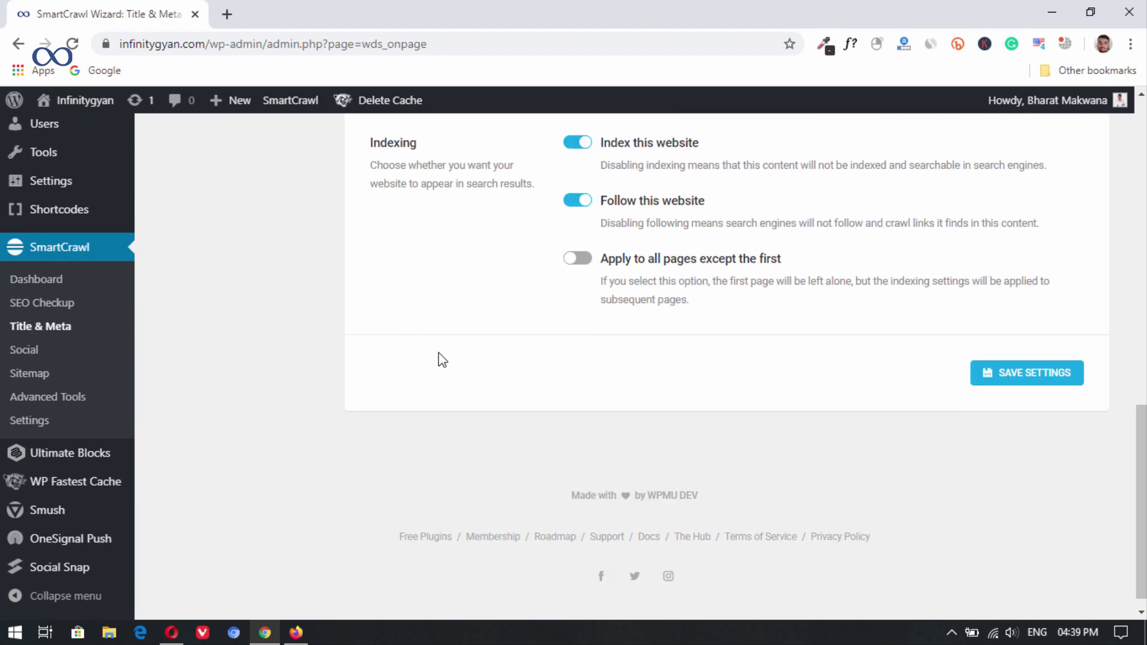
click(985, 361)
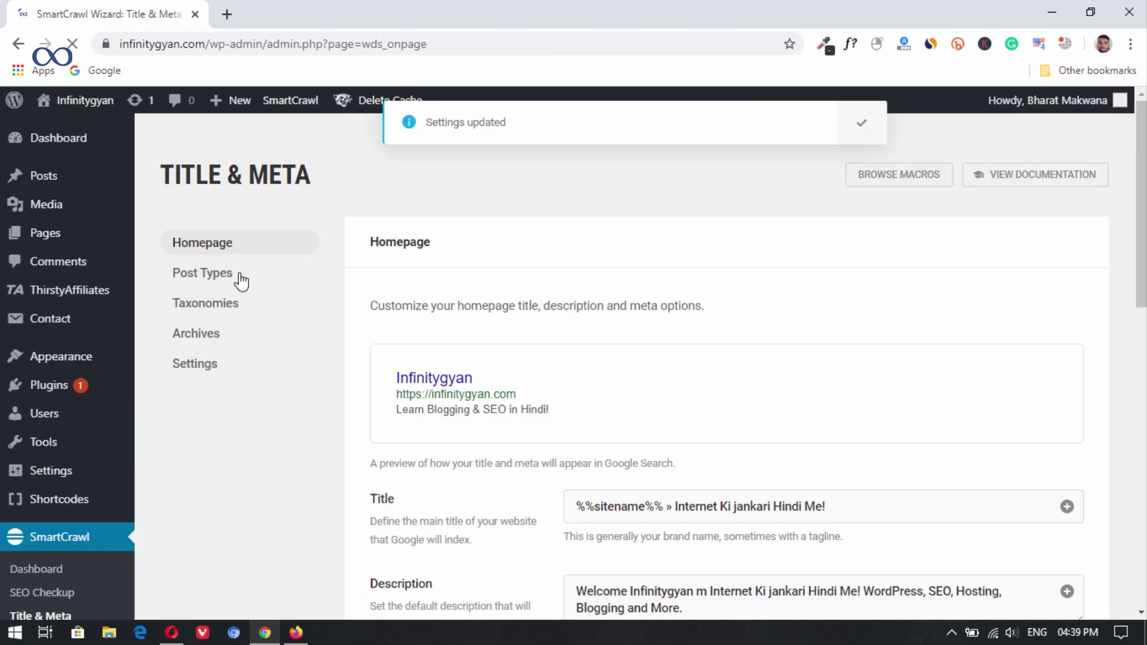
Step: Open the Post Types section and examine the search preview and title template for posts
click(184, 274)
scroll(385, 357, down, 3)
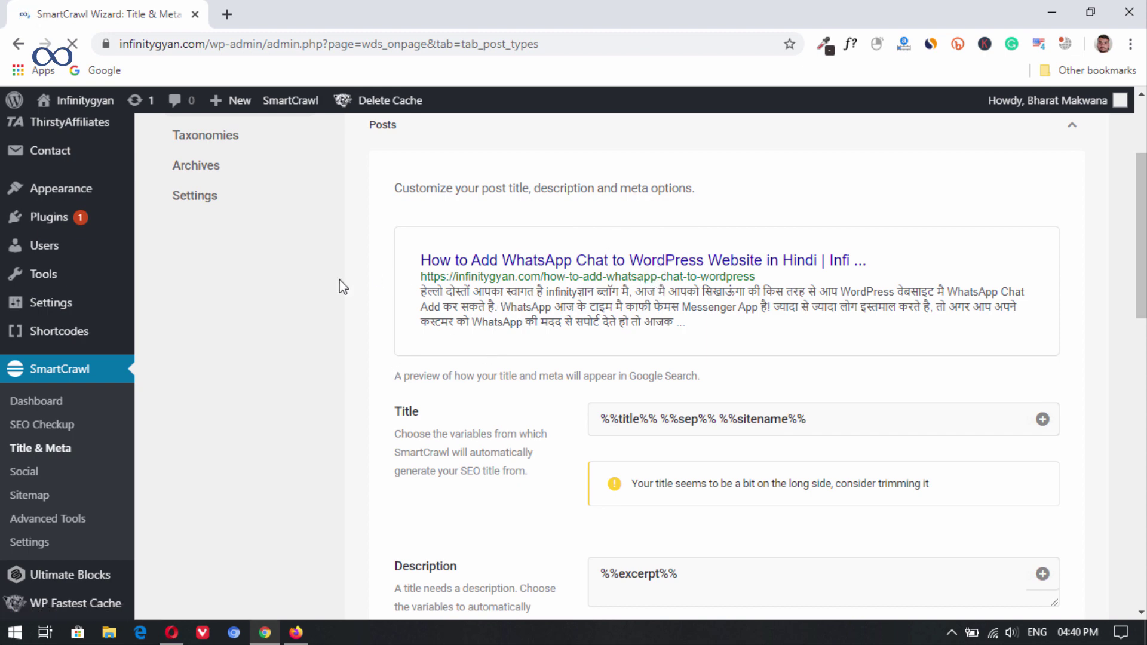
scroll(316, 307, up, 3)
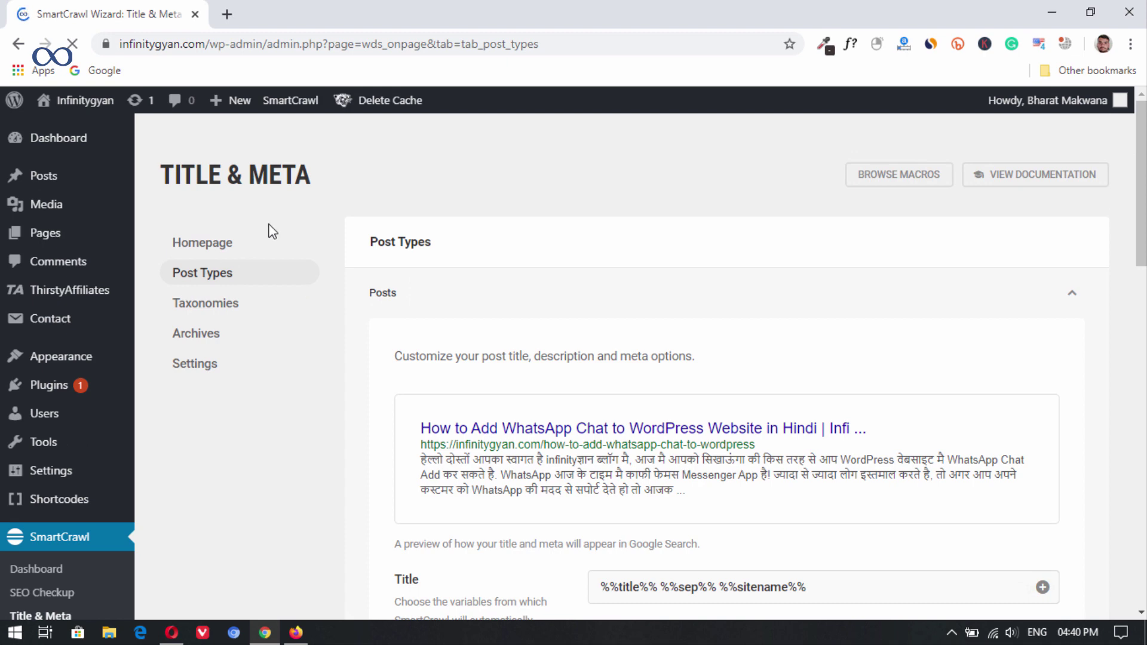
Step: Set the custom title separator to "&raquo;" in the Title & Meta settings and save
click(197, 365)
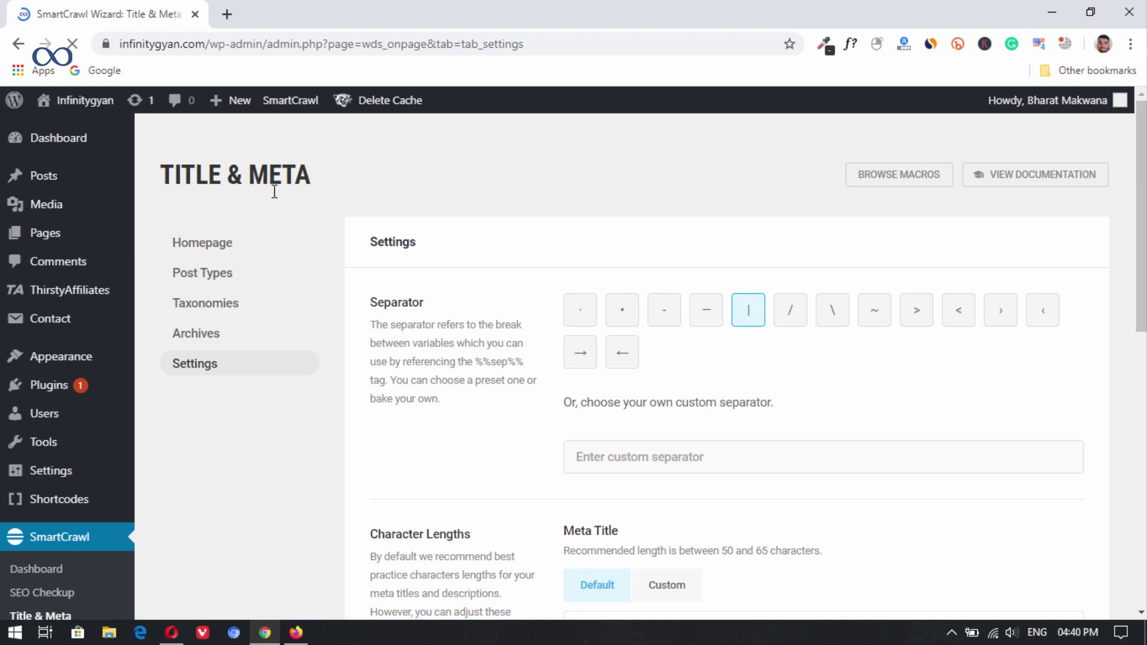
scroll(815, 358, down, 1)
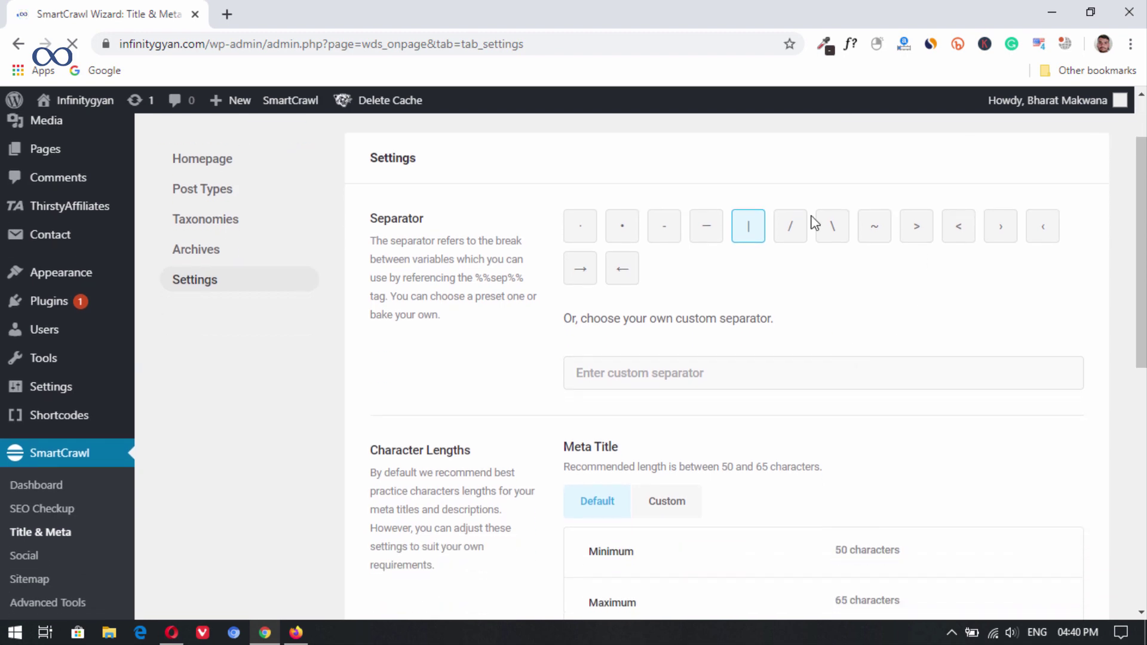
click(629, 382)
text(&raquo;)
scroll(666, 379, down, 9)
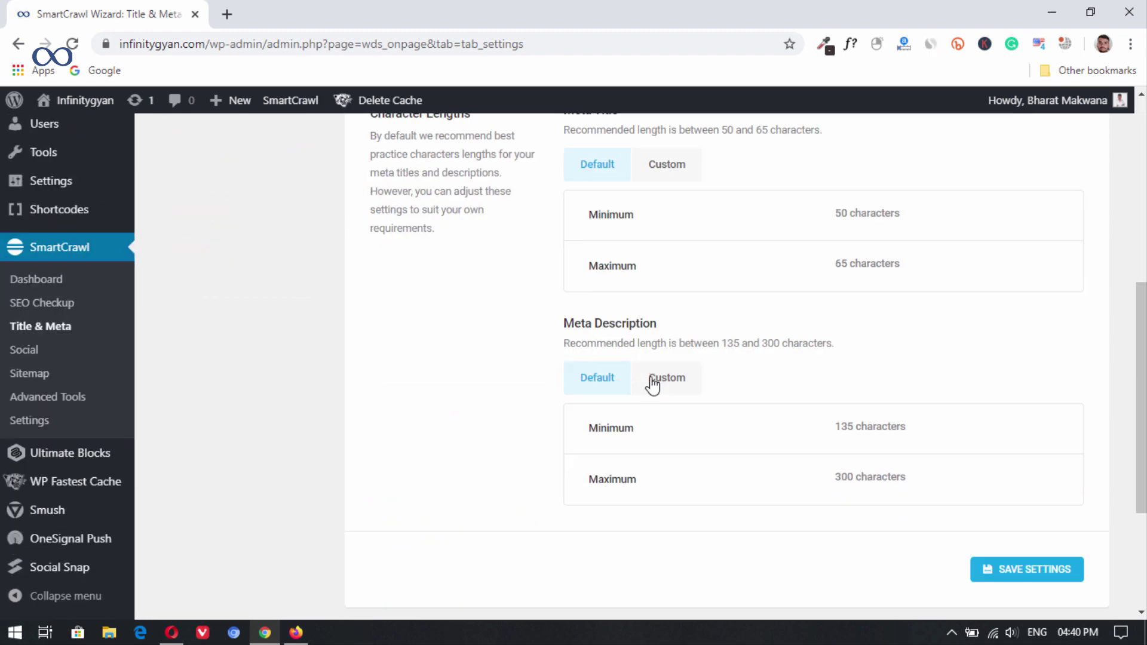
click(1016, 359)
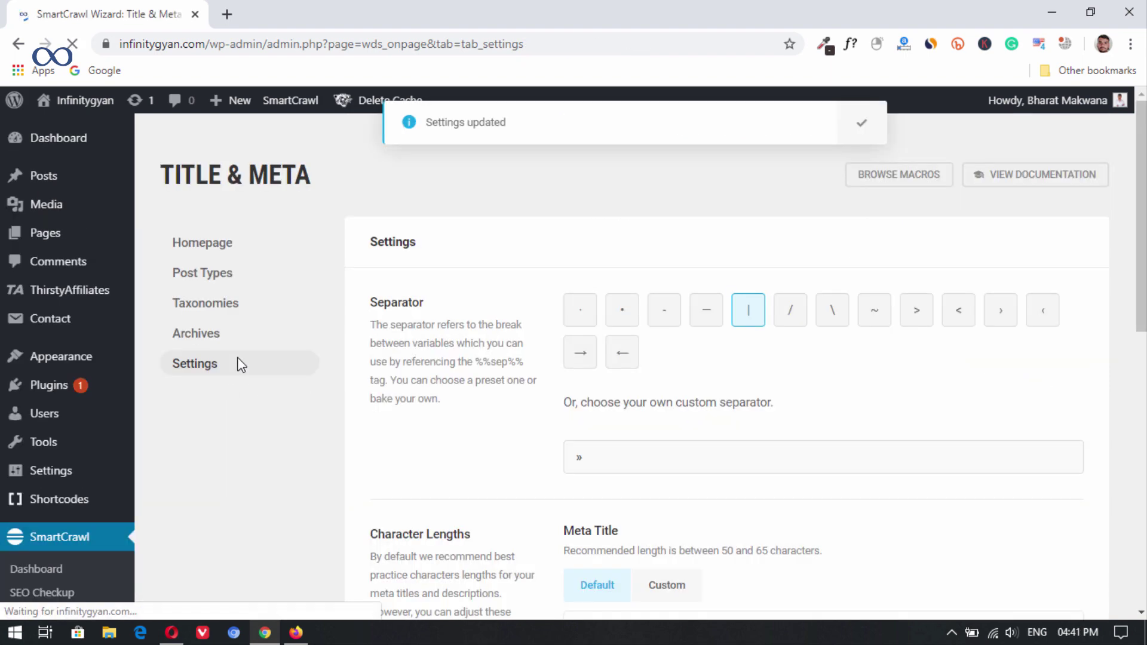
Step: Return to the Post Types section and check the separator in the post preview and the title and description templates
click(201, 273)
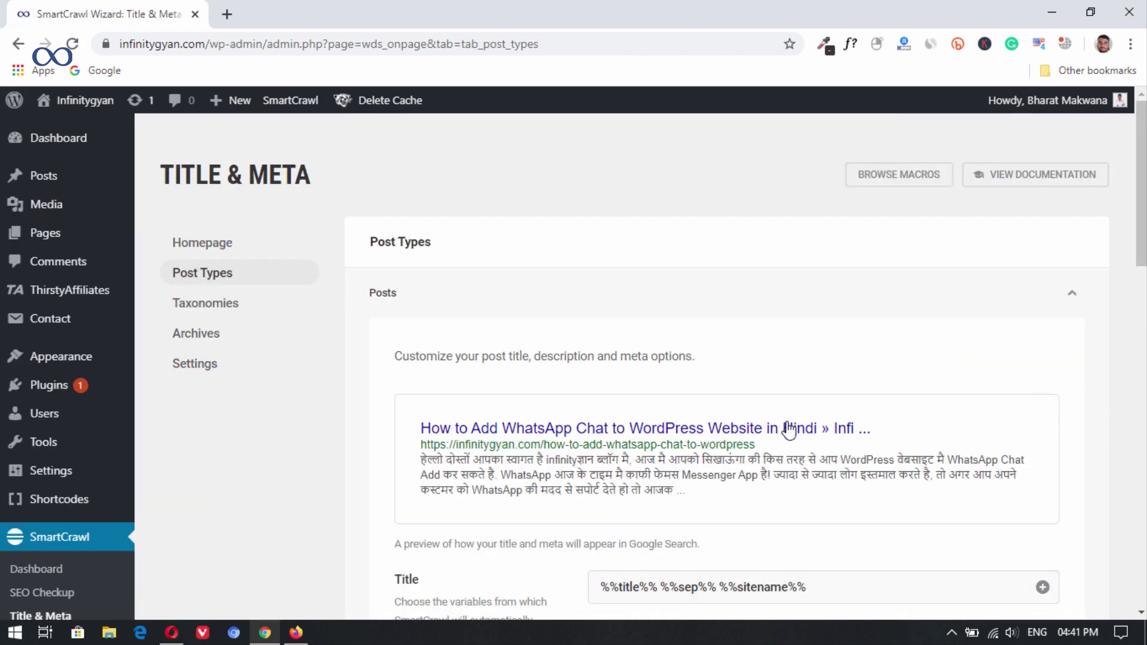
scroll(815, 410, down, 2)
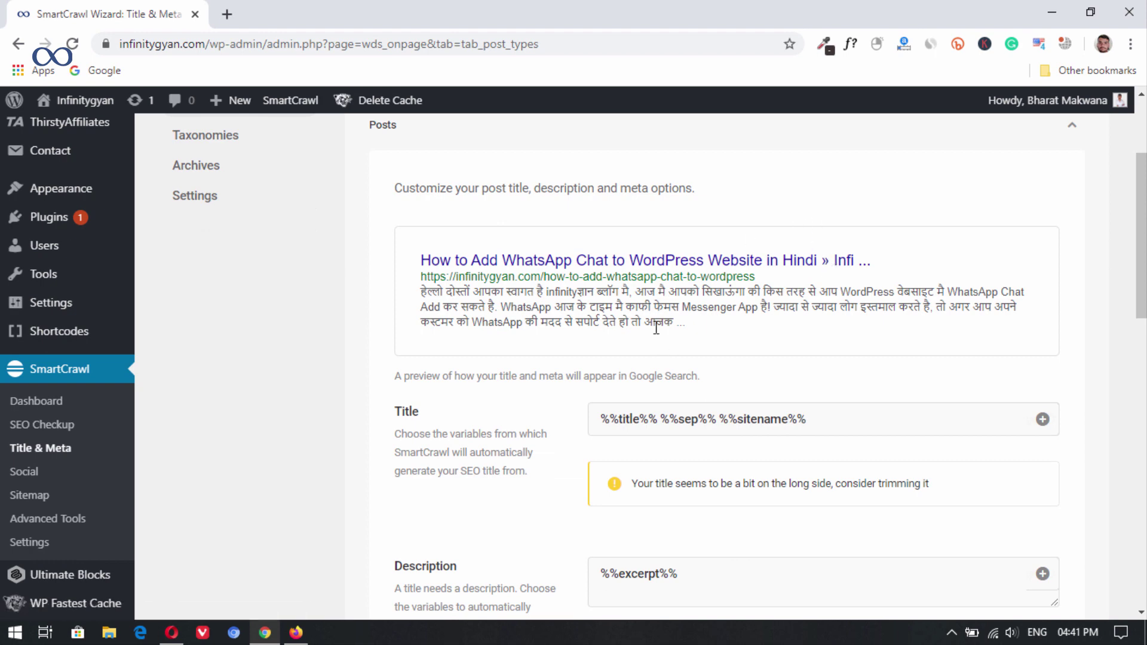
scroll(640, 310, down, 1)
scroll(639, 310, down, 2)
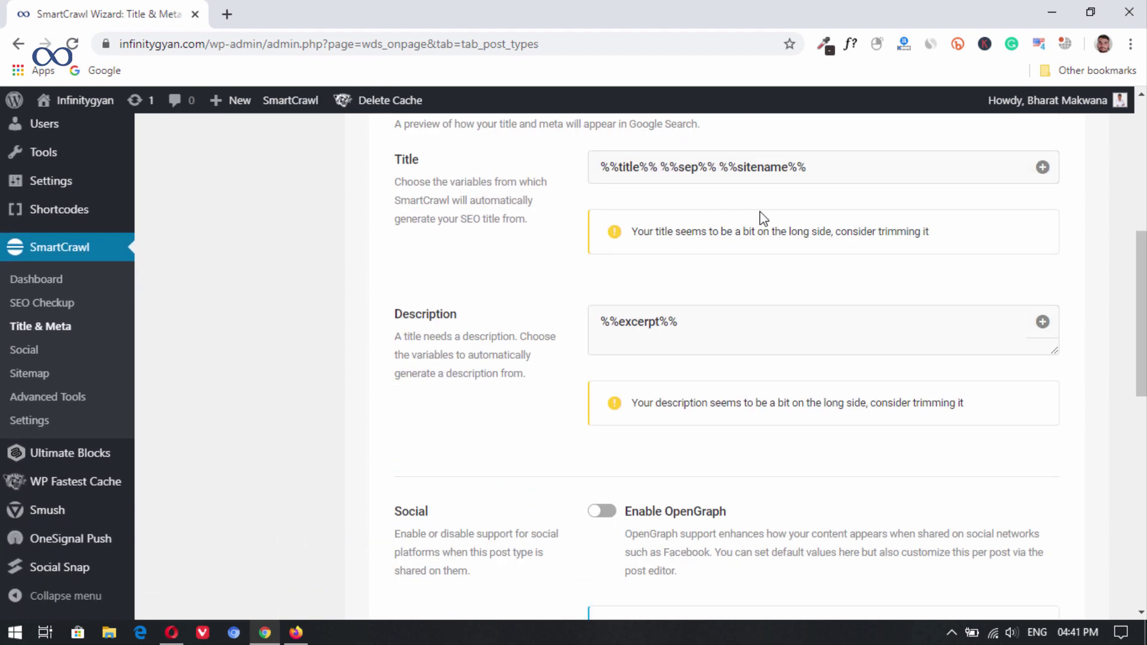
scroll(655, 345, up, 2)
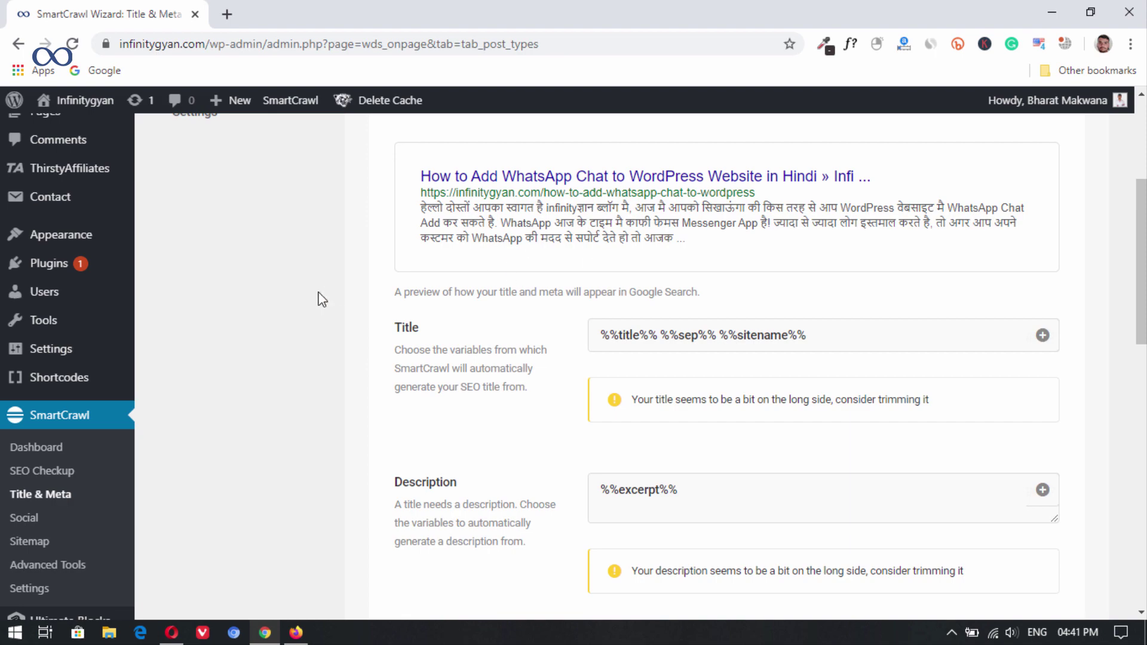
scroll(302, 290, down, 5)
scroll(305, 305, up, 10)
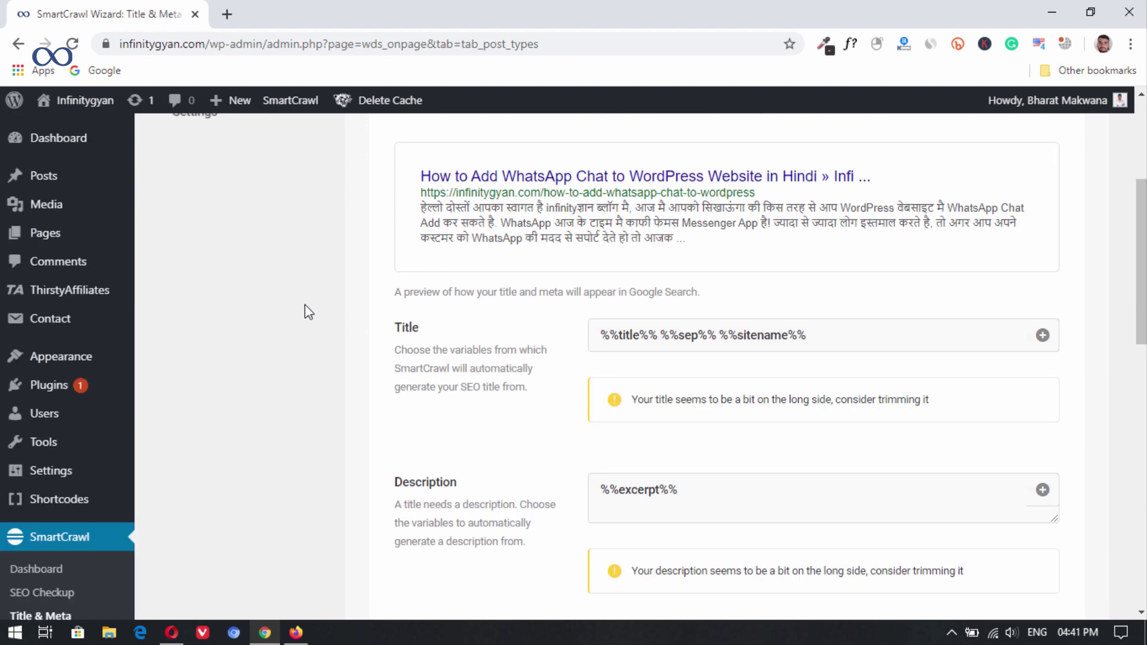
Step: Review the description, social and indexing options for posts in the Post Types section
scroll(254, 365, down, 5)
scroll(254, 366, down, 4)
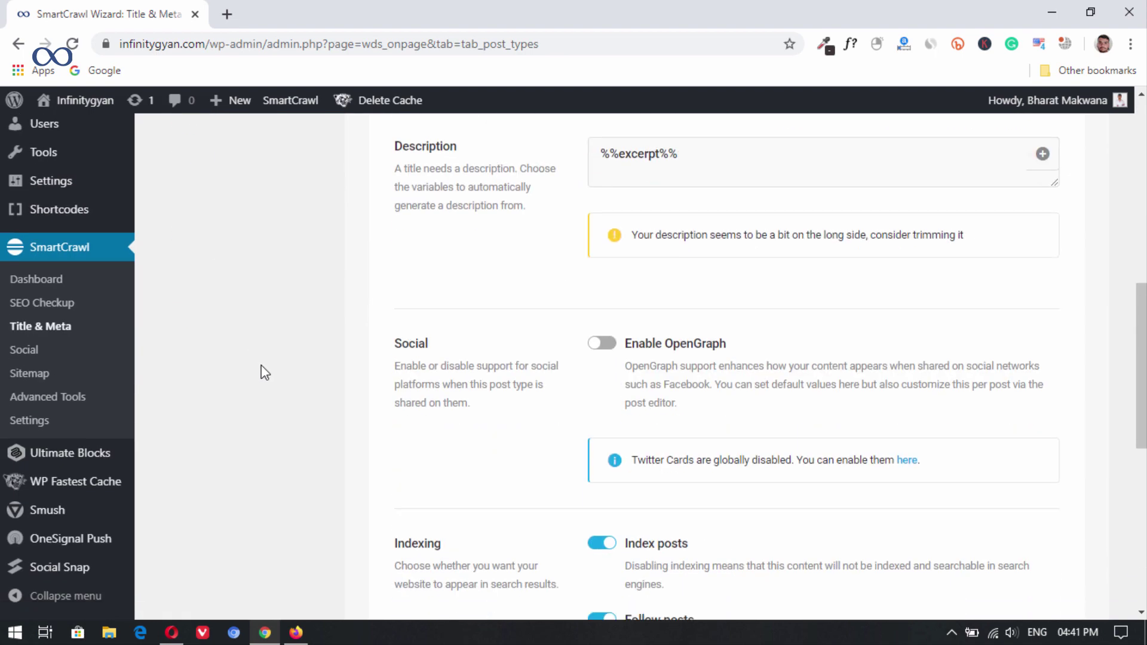
scroll(247, 376, up, 2)
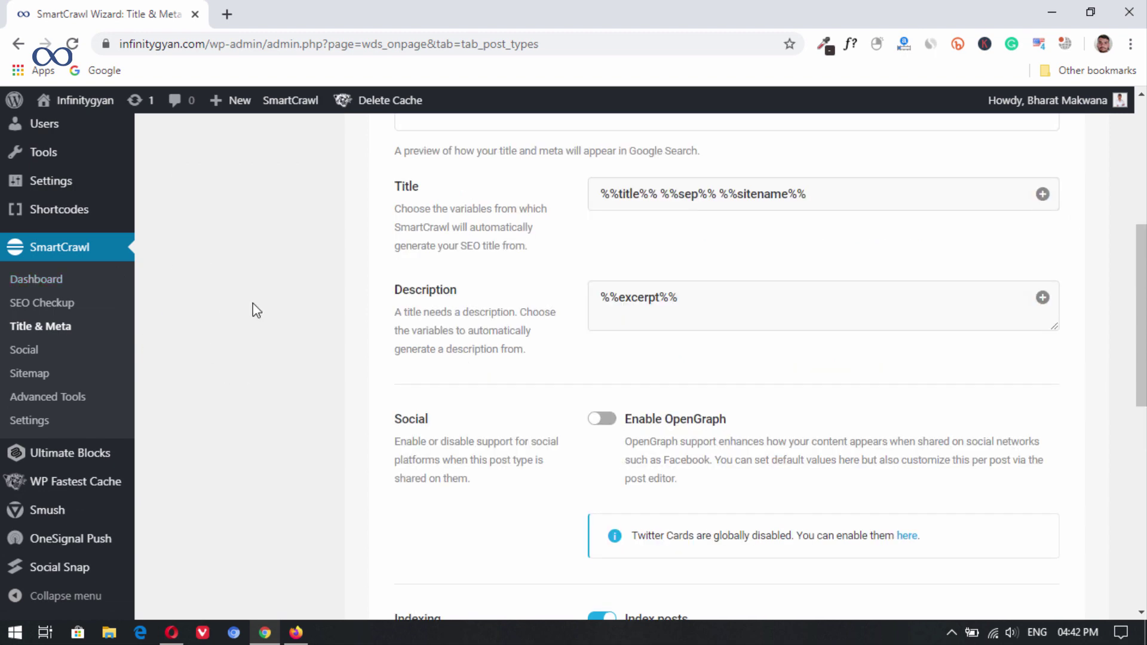
Step: Open SmartCrawl's Sitemap section, read its description and activate the sitemap
click(36, 376)
scroll(484, 442, down, 2)
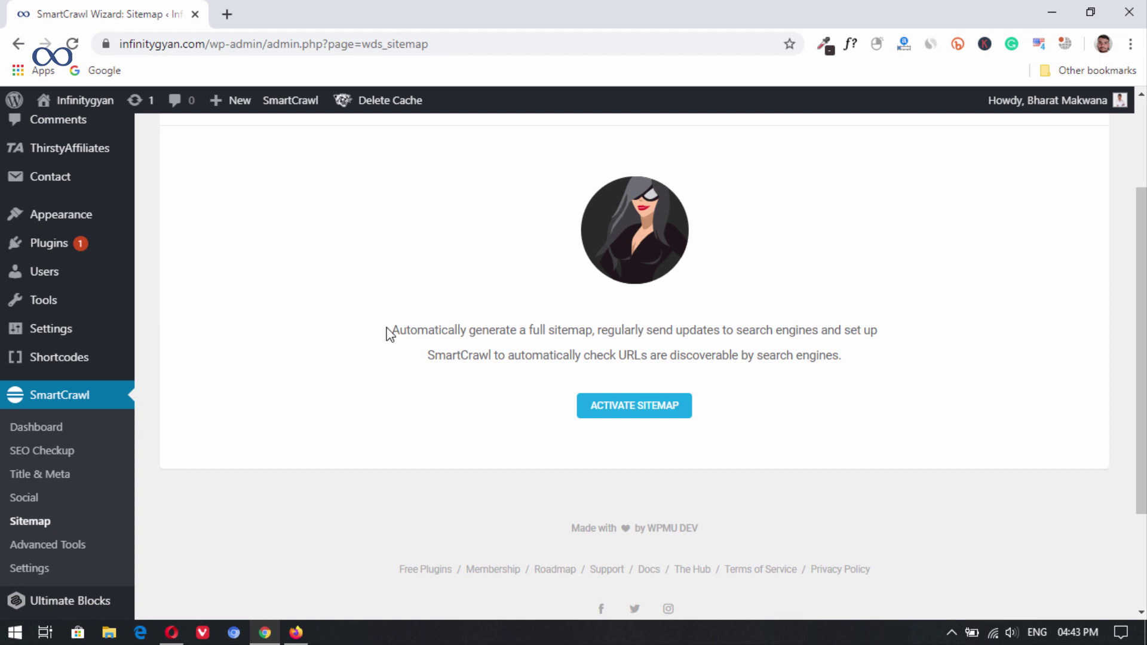
drag(390, 330, 621, 323)
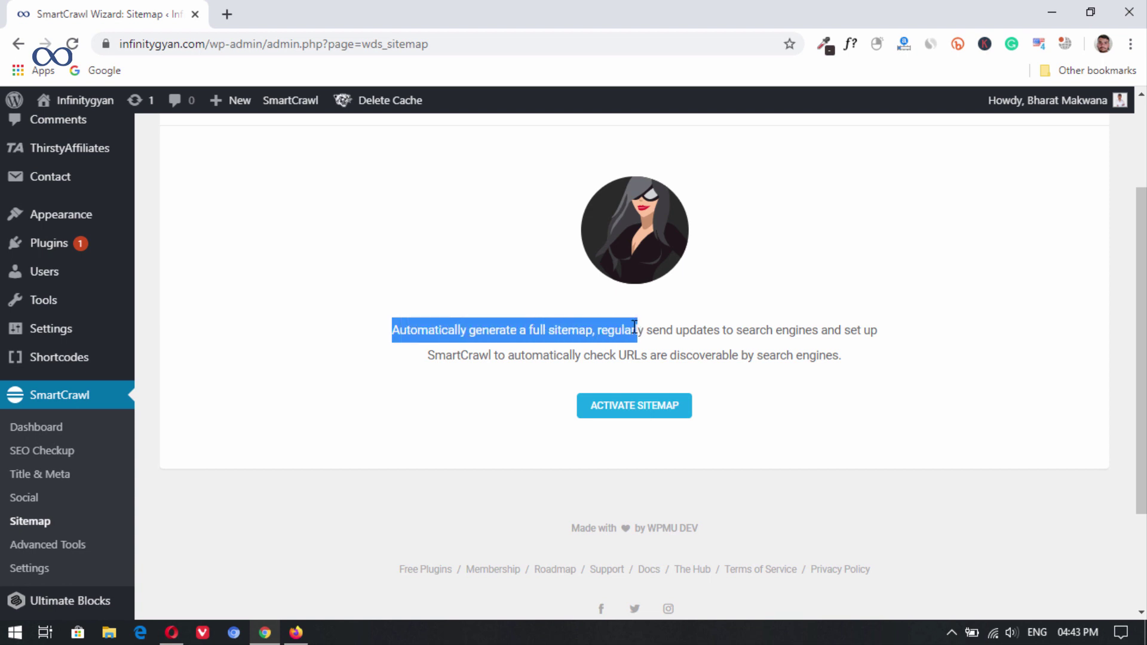
click(634, 328)
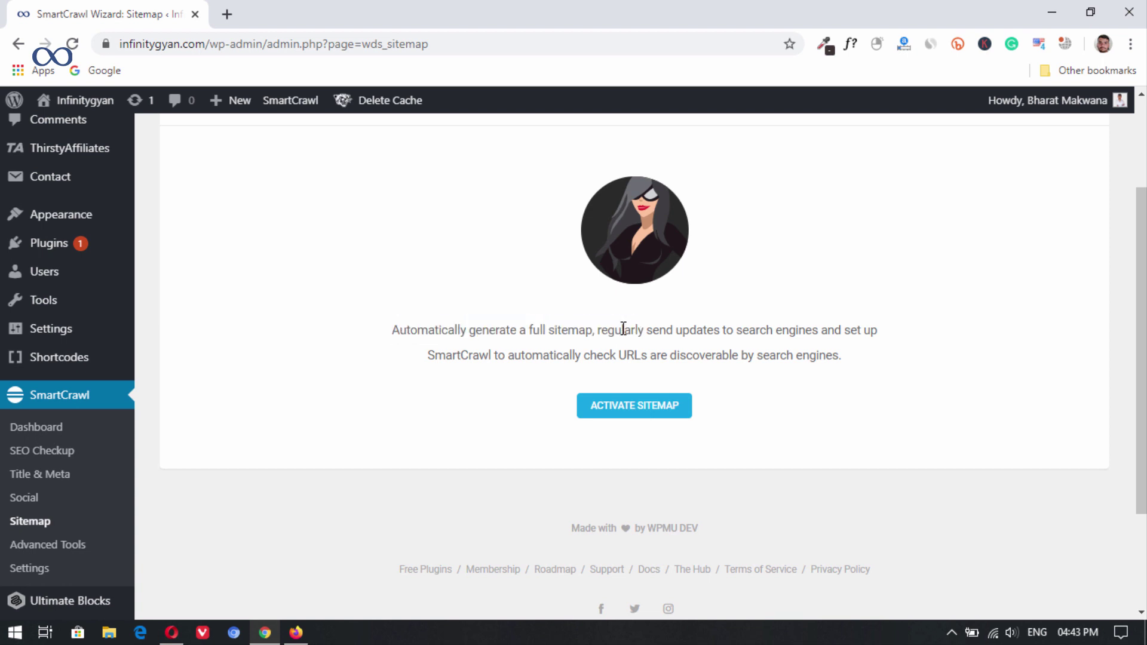
click(633, 412)
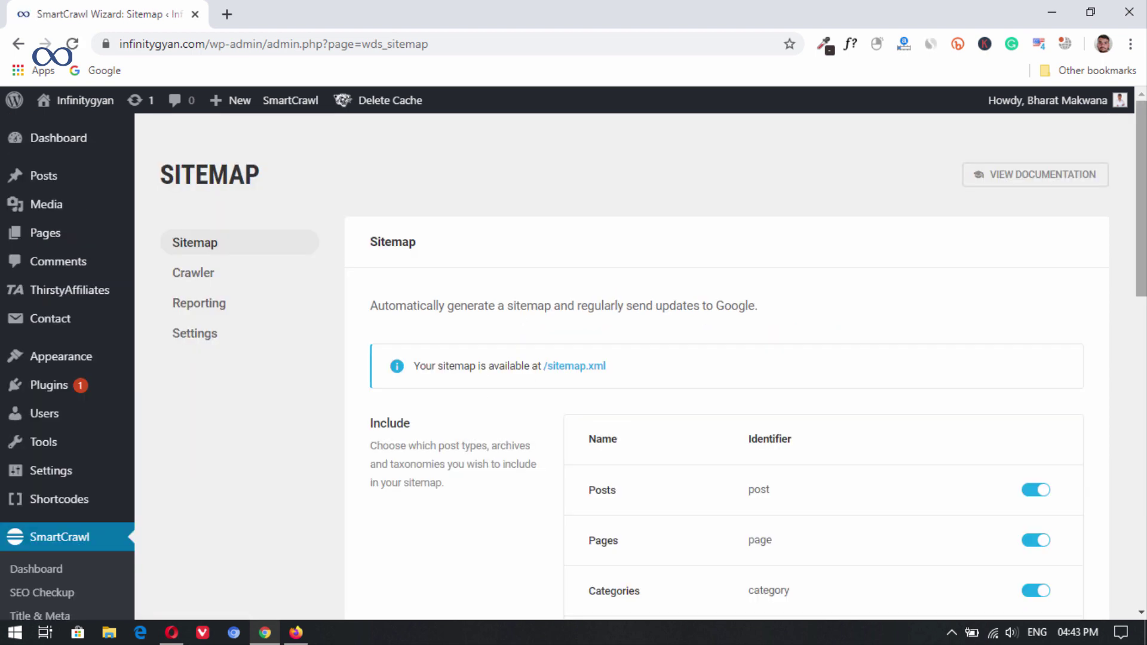
Step: Review the sitemap's included content types and exclusions, and save the sitemap settings
scroll(628, 227, down, 4)
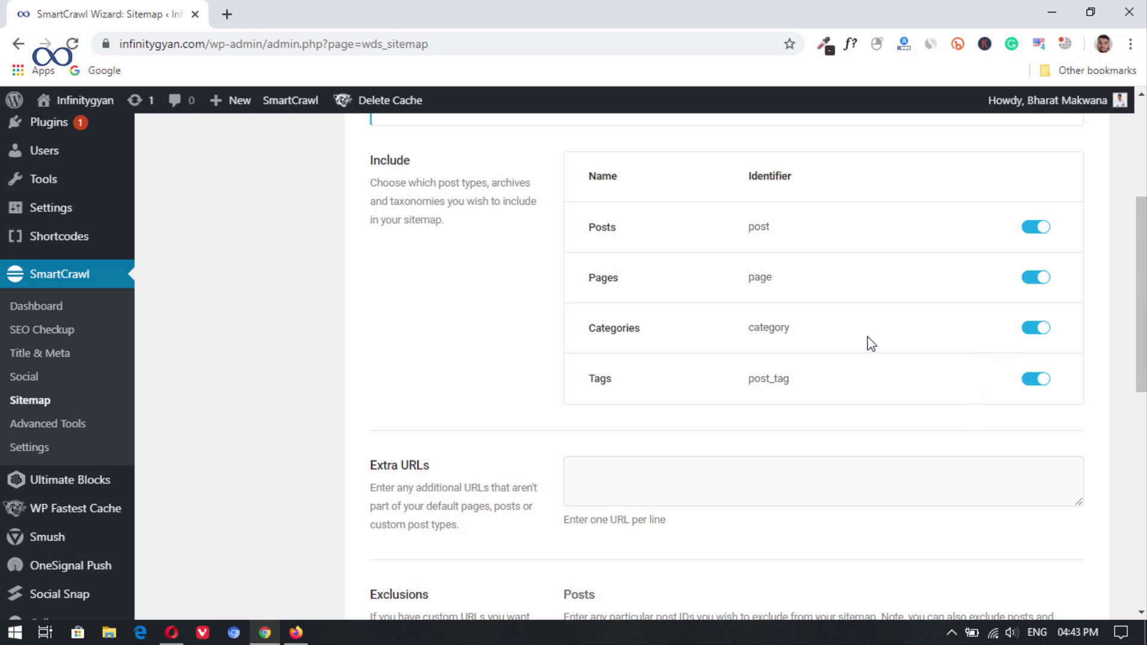
drag(1142, 293, 1141, 486)
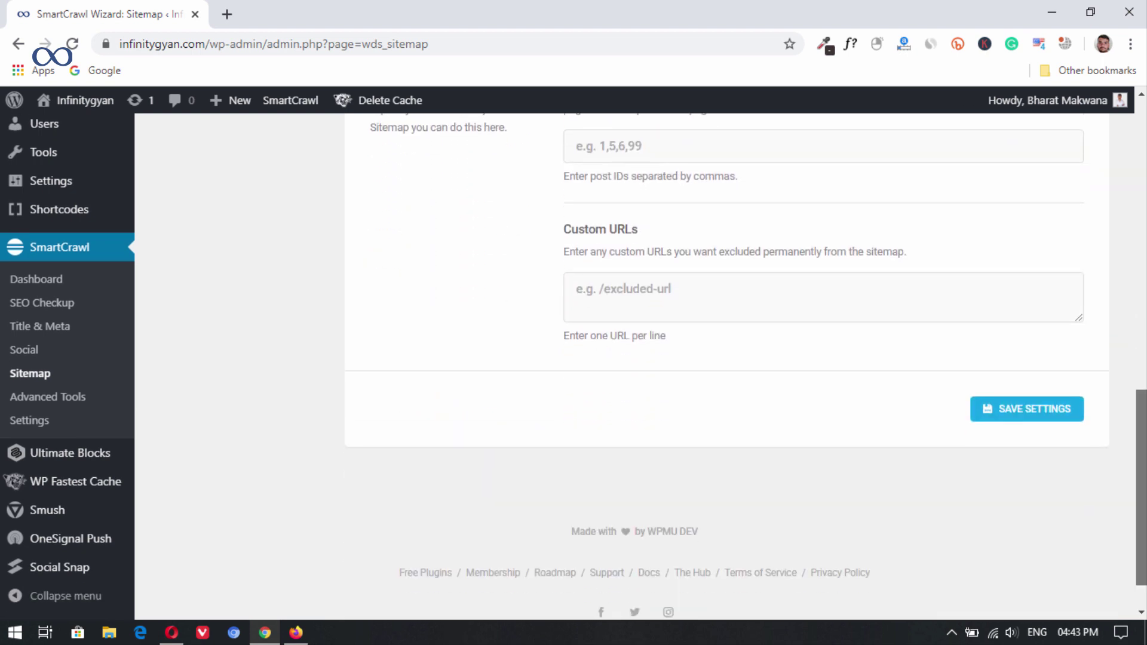
click(1004, 410)
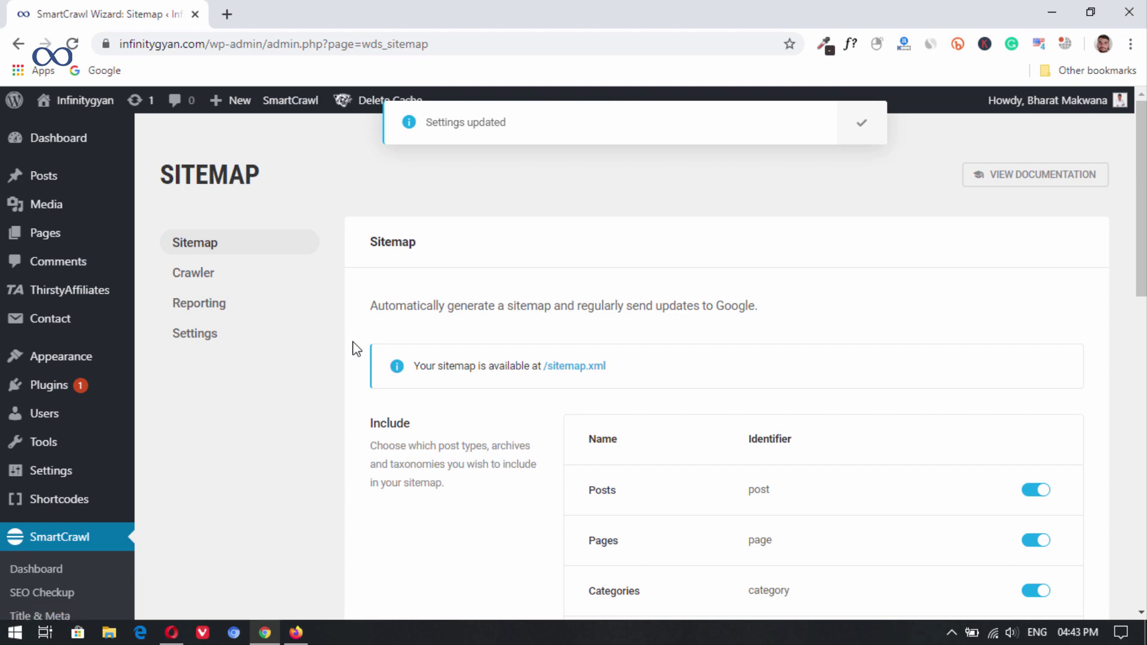
Step: Enable automatic sitemap notification for Google only, leaving Bing off, and save the sitemap's settings
click(202, 338)
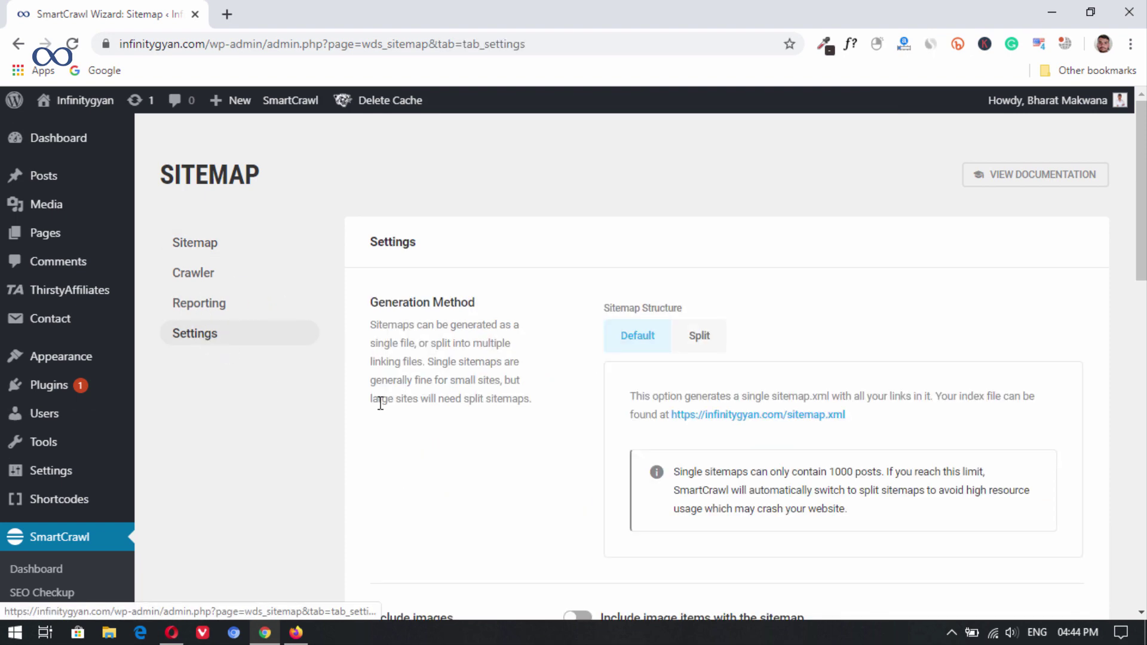
scroll(741, 365, down, 7)
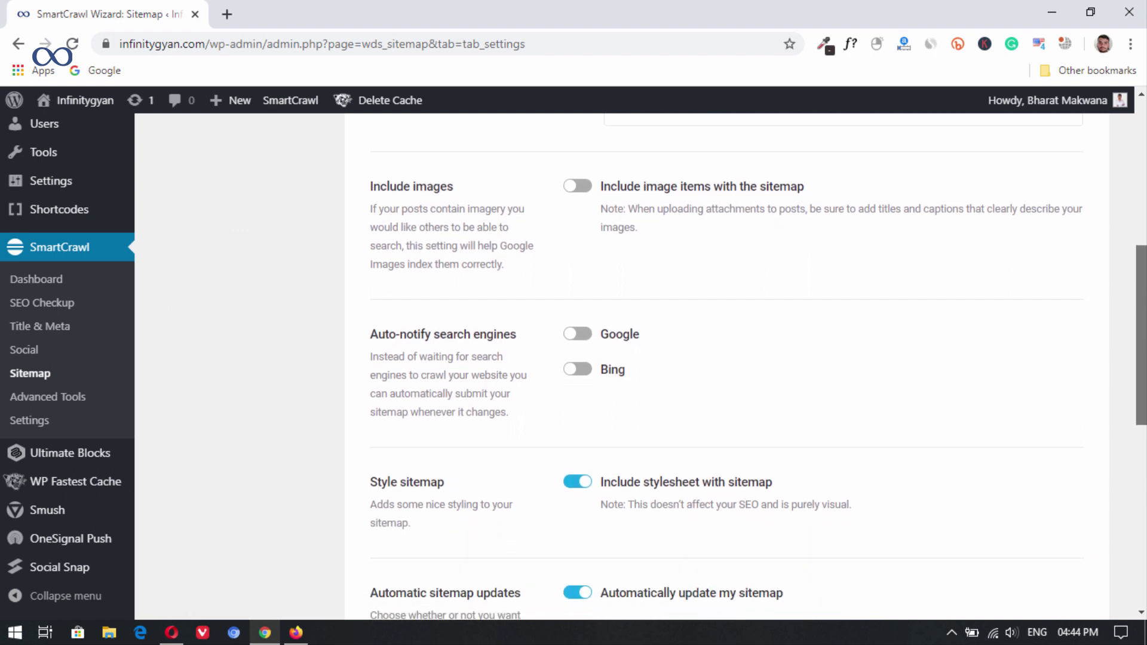
scroll(1108, 310, down, 1)
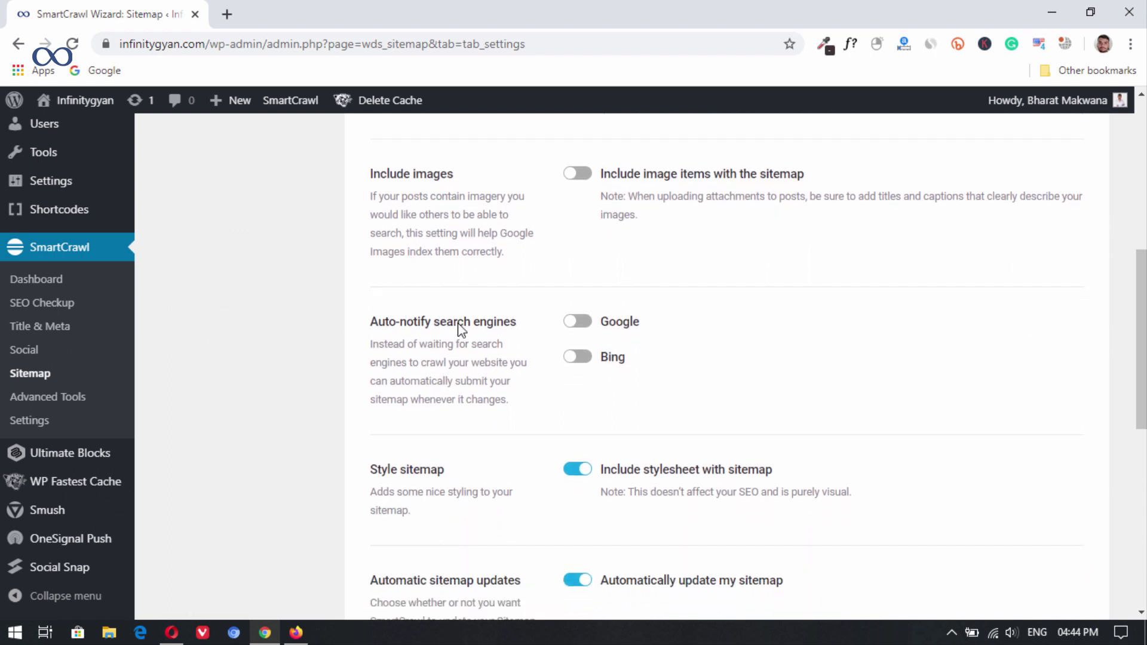
click(578, 322)
click(583, 359)
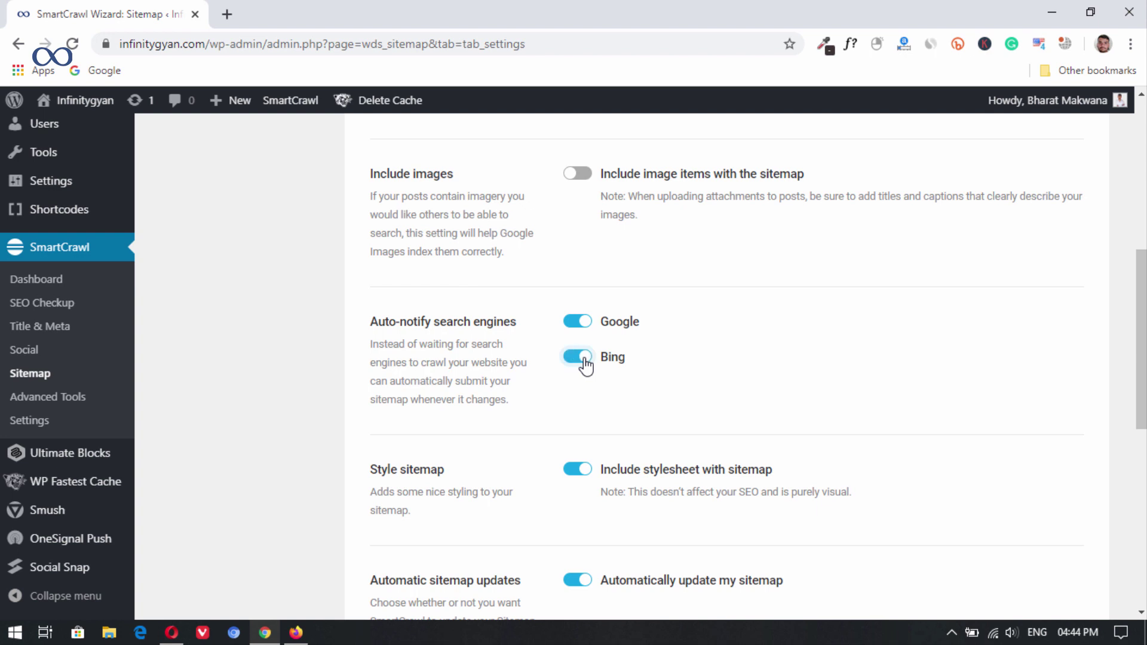
click(584, 360)
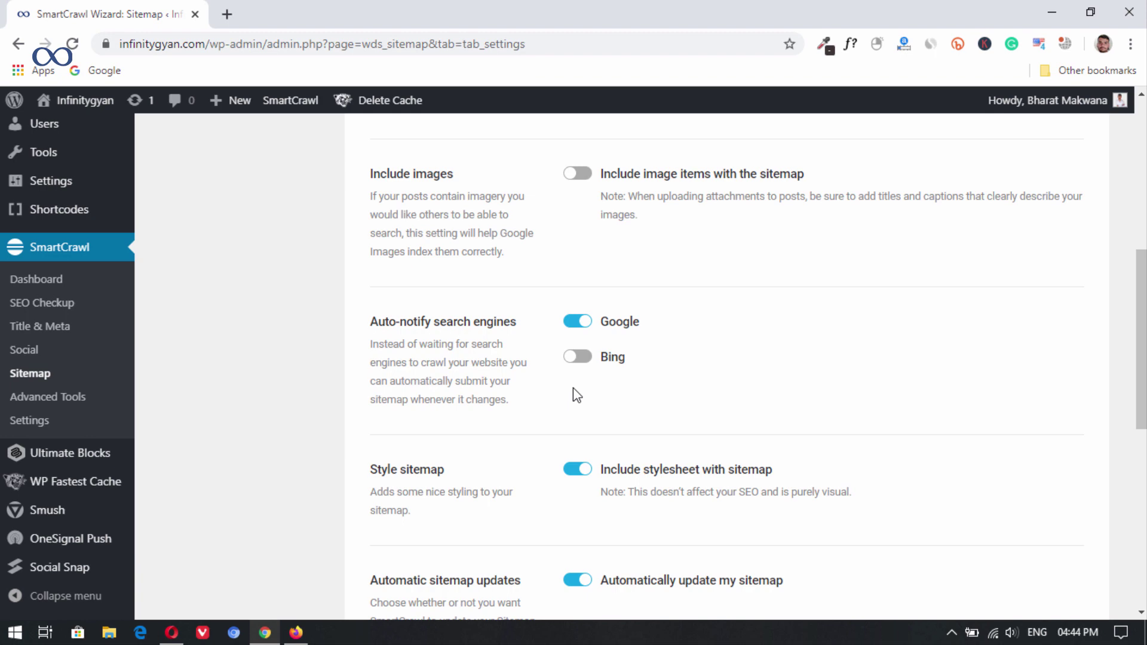
scroll(808, 385, down, 5)
click(1056, 559)
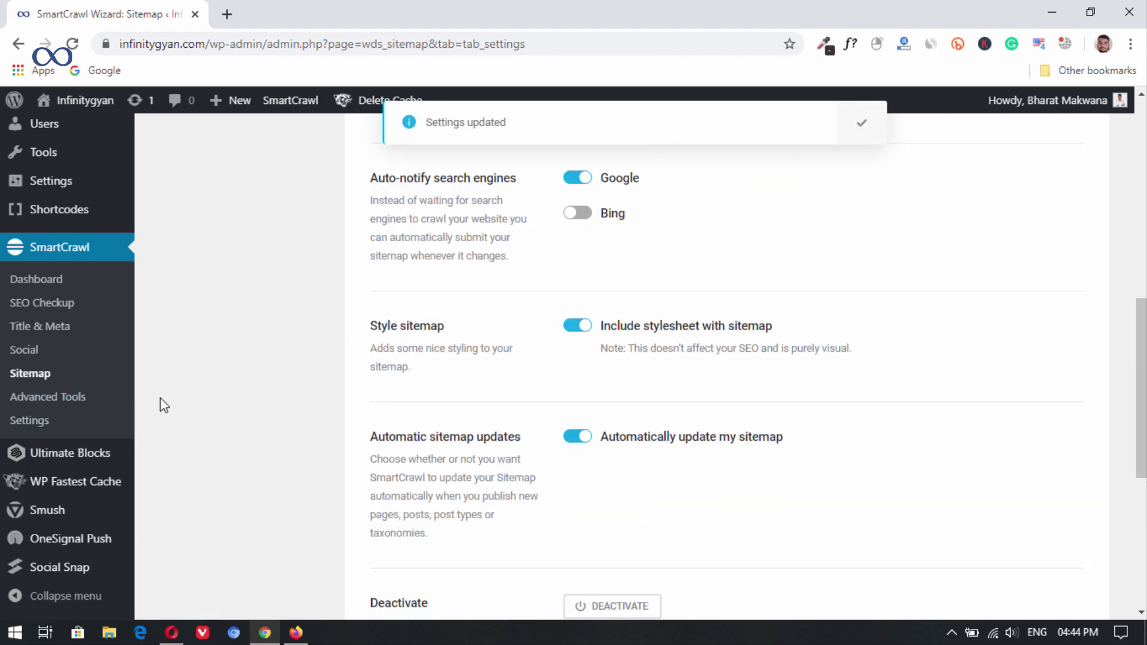
Step: Open the Robots.txt Editor in Advanced Tools and activate it
click(47, 396)
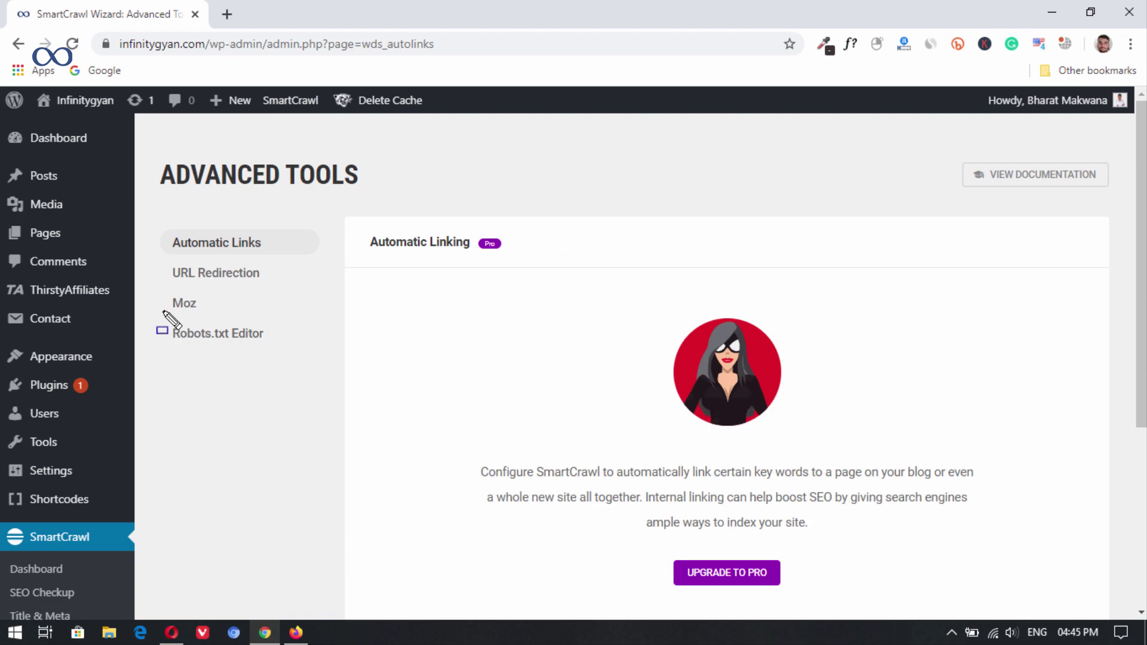
drag(152, 310, 267, 354)
click(226, 340)
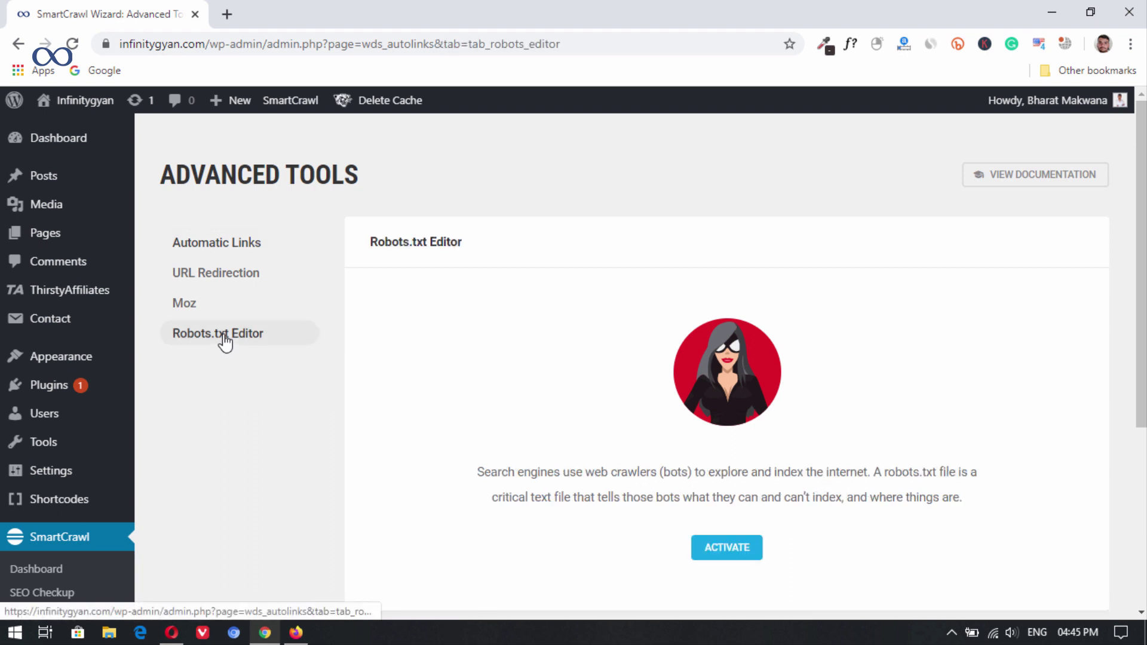
scroll(478, 297, down, 2)
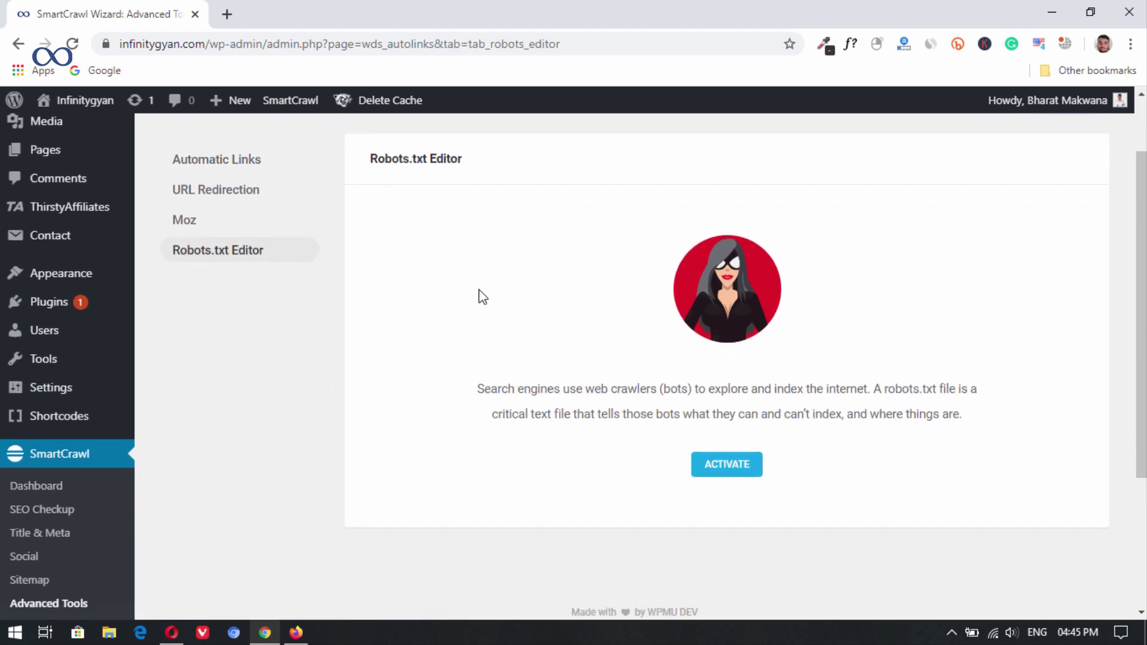
click(738, 472)
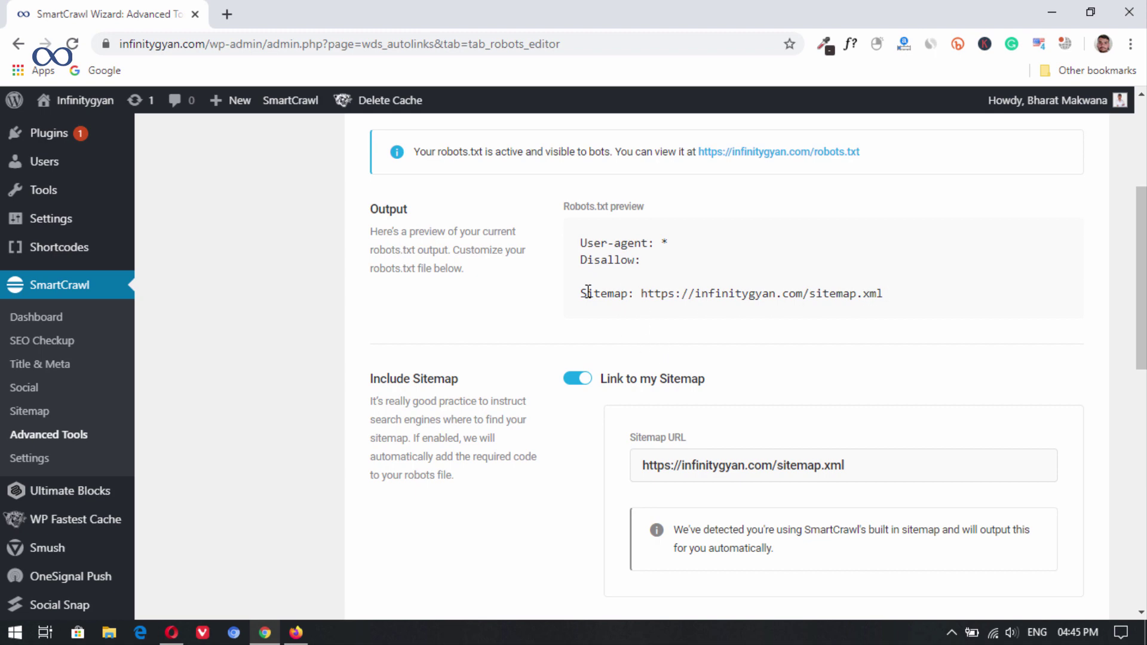
Step: Examine the robots.txt preview, the sitemap link setting and the editable robots.txt content
scroll(588, 291, down, 3)
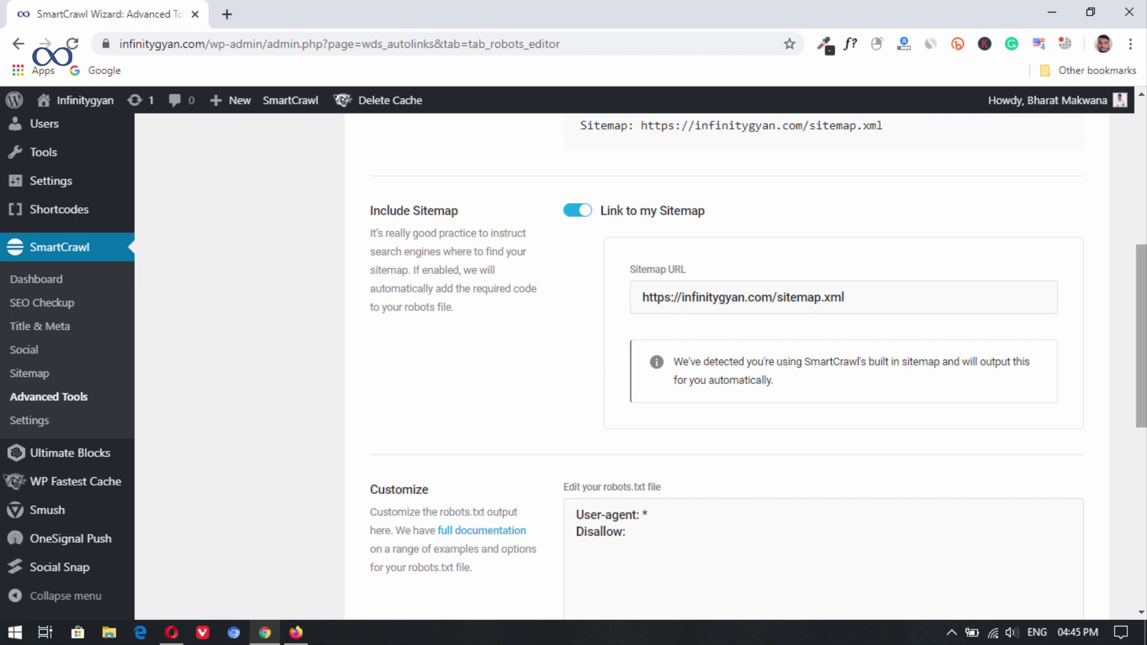
scroll(605, 300, down, 3)
scroll(758, 347, down, 1)
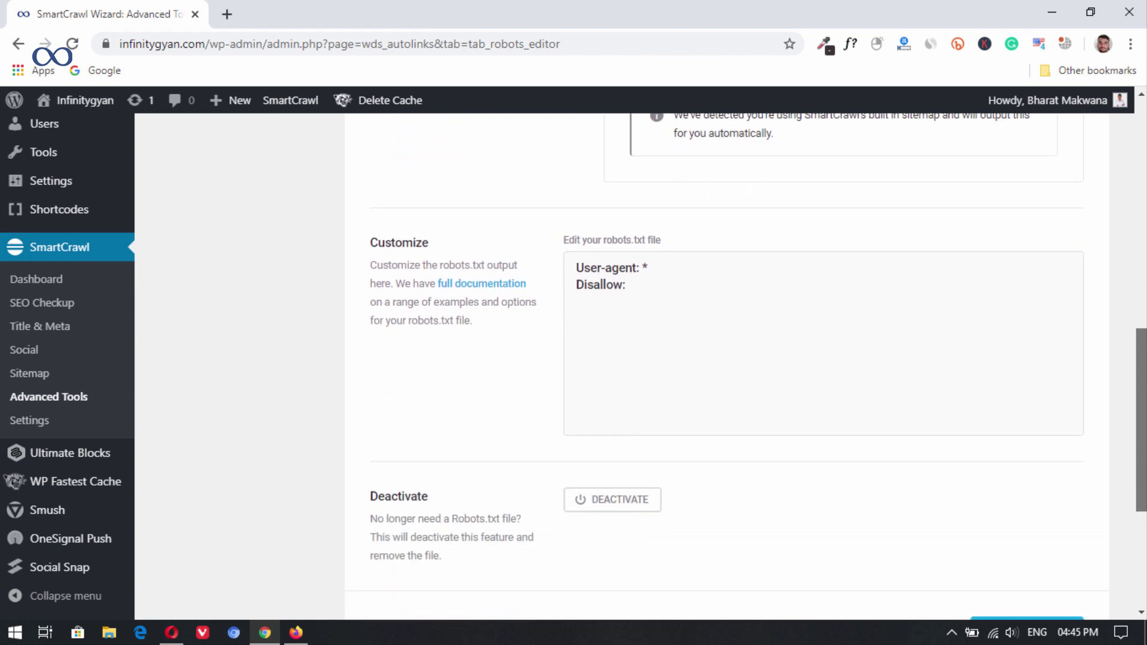
click(691, 296)
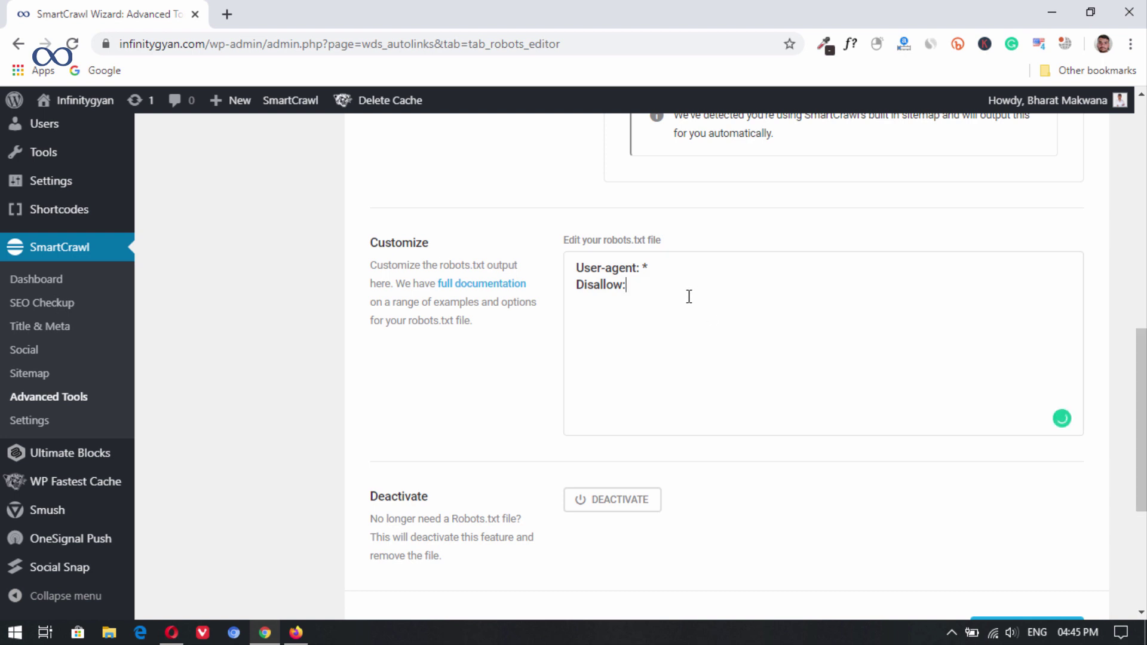
scroll(689, 296, down, 1)
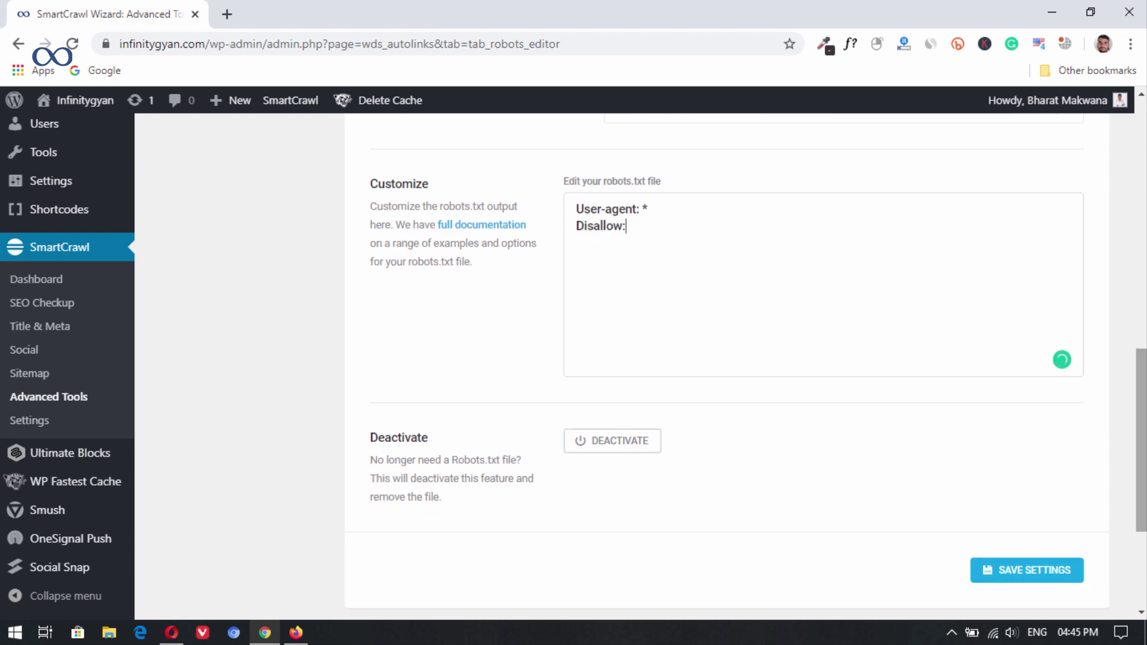
Step: Open bloggingguidance.com/robots.txt in a new tab, copy its Disallow rules from /cgi-bin/ to /author/, and close the tab
click(227, 7)
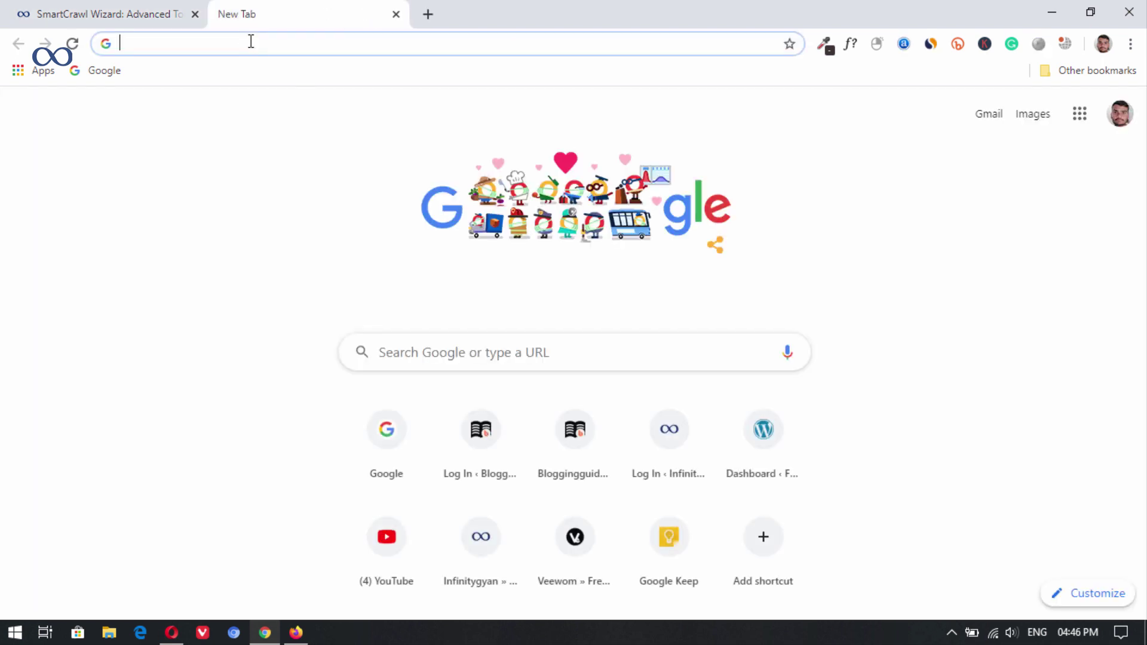
text(bloggingguidance.com)
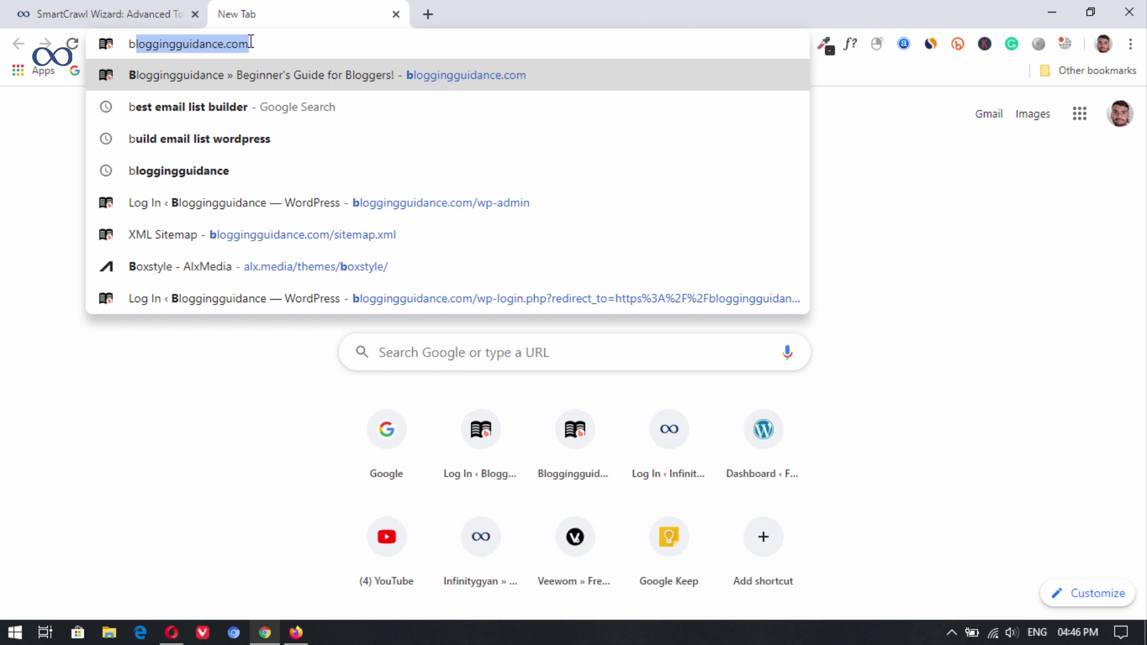
click(251, 41)
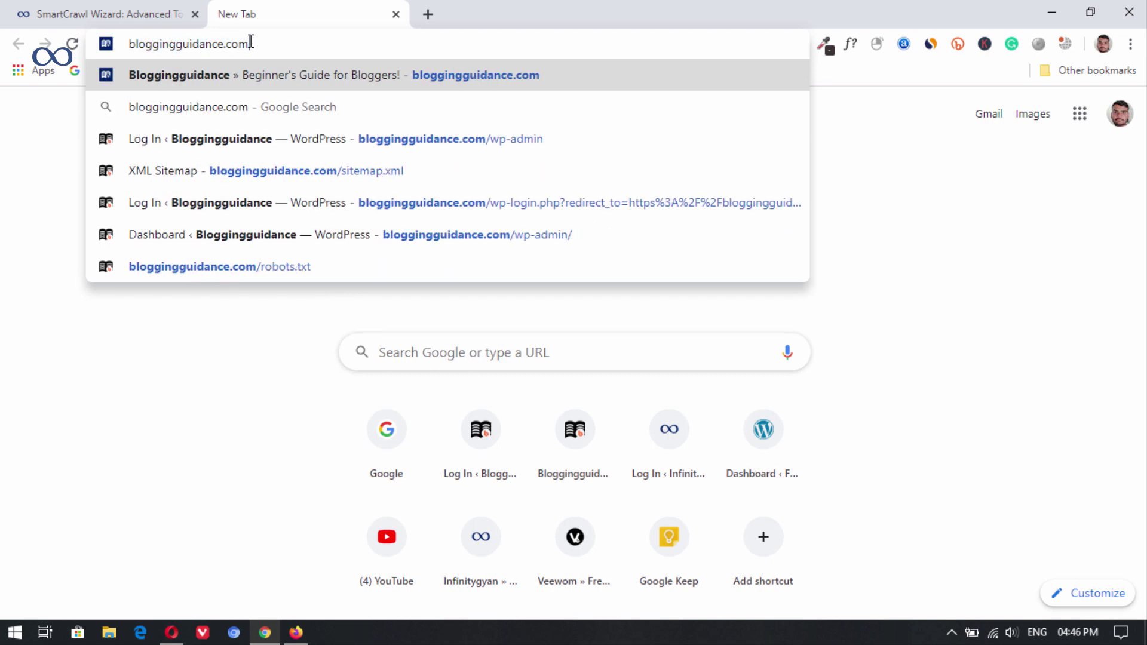
text(/r)
key(Down)
key(Down)
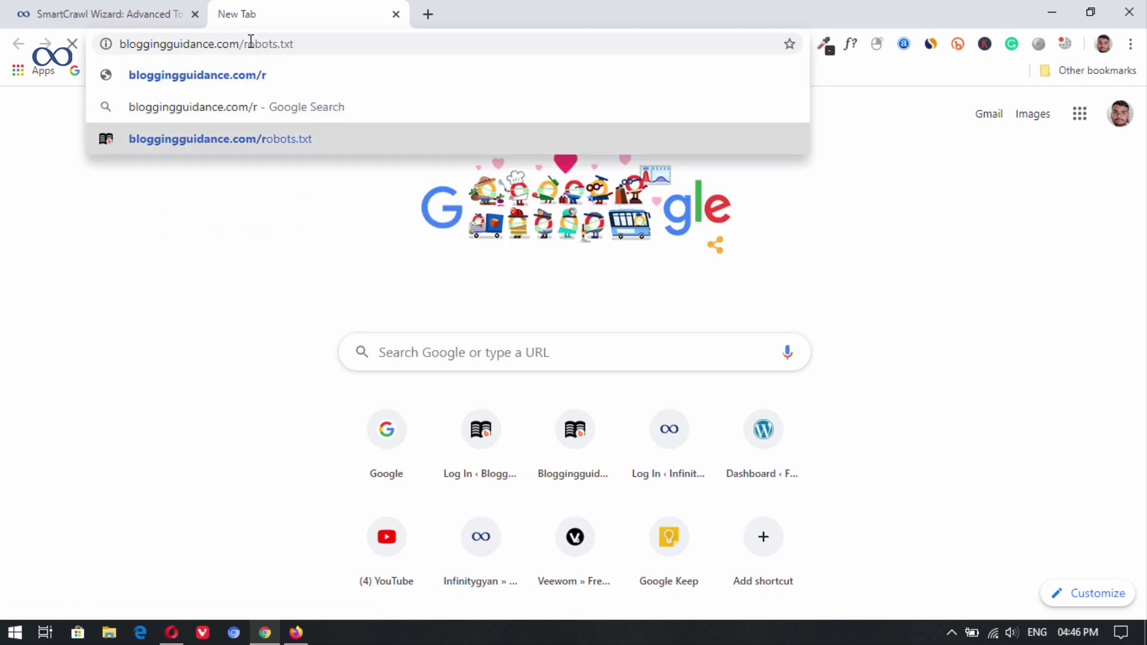
key(Return)
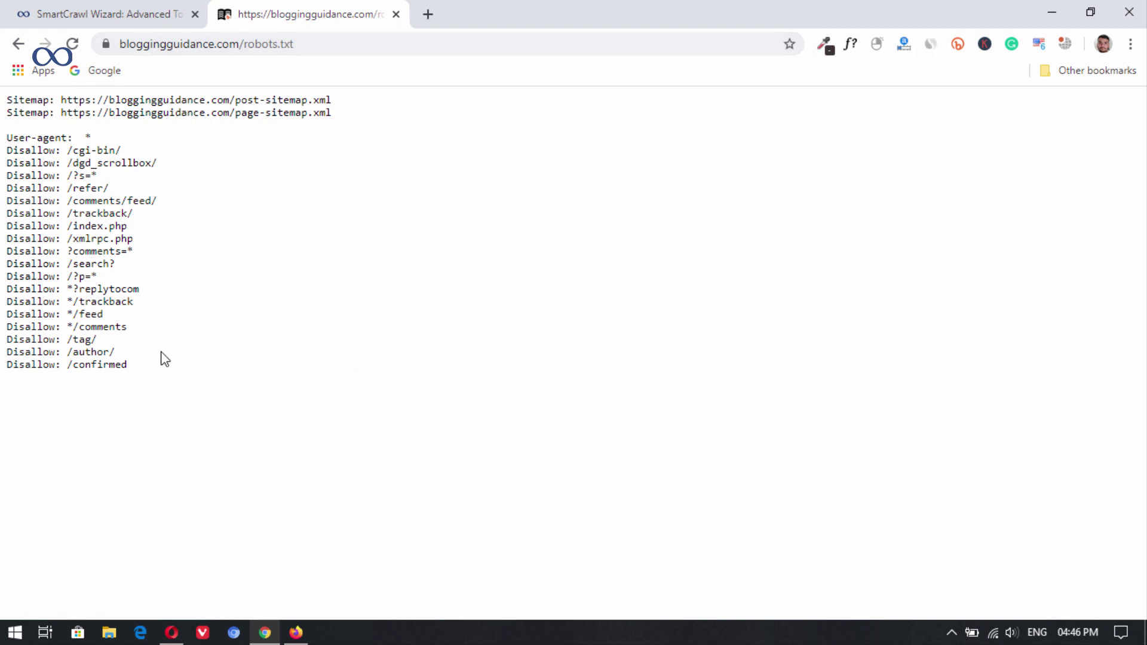
drag(143, 371, 31, 150)
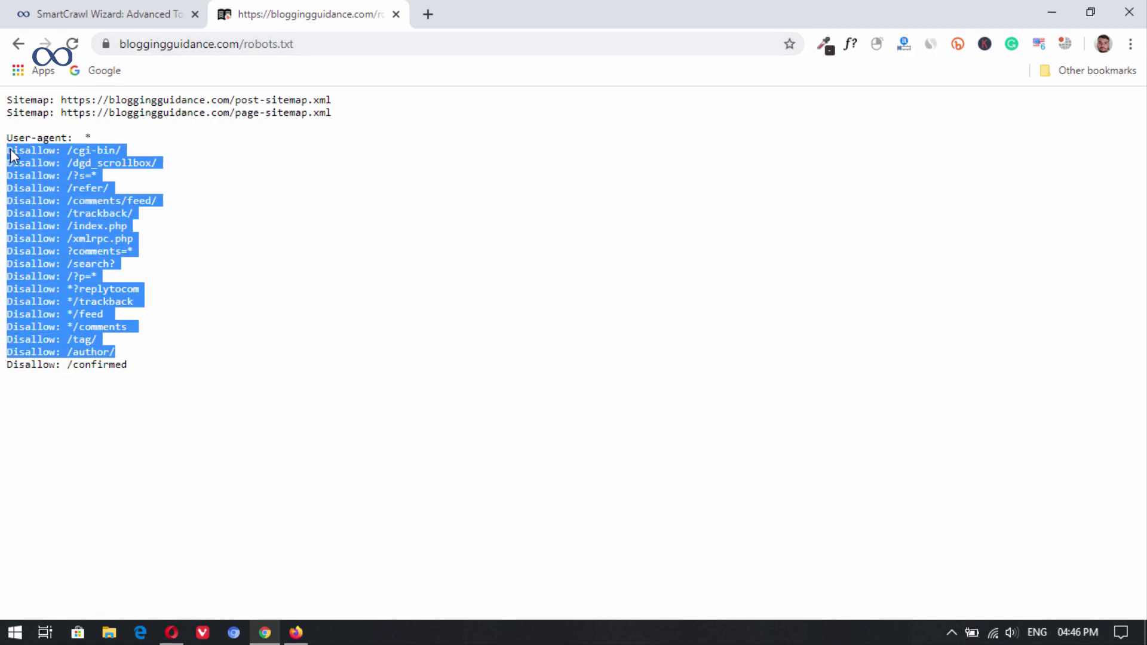
click(396, 14)
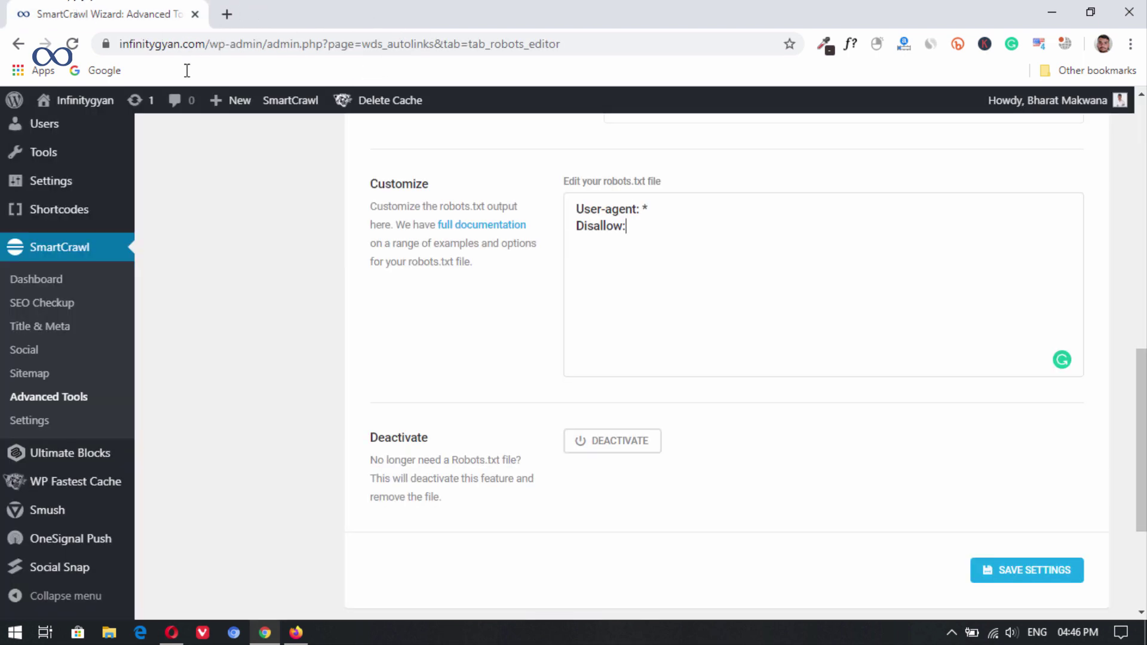
Step: Replace the empty Disallow line in the custom robots.txt with the copied Disallow rules, /cgi-bin/ through /author/, and save the settings
drag(648, 230, 507, 235)
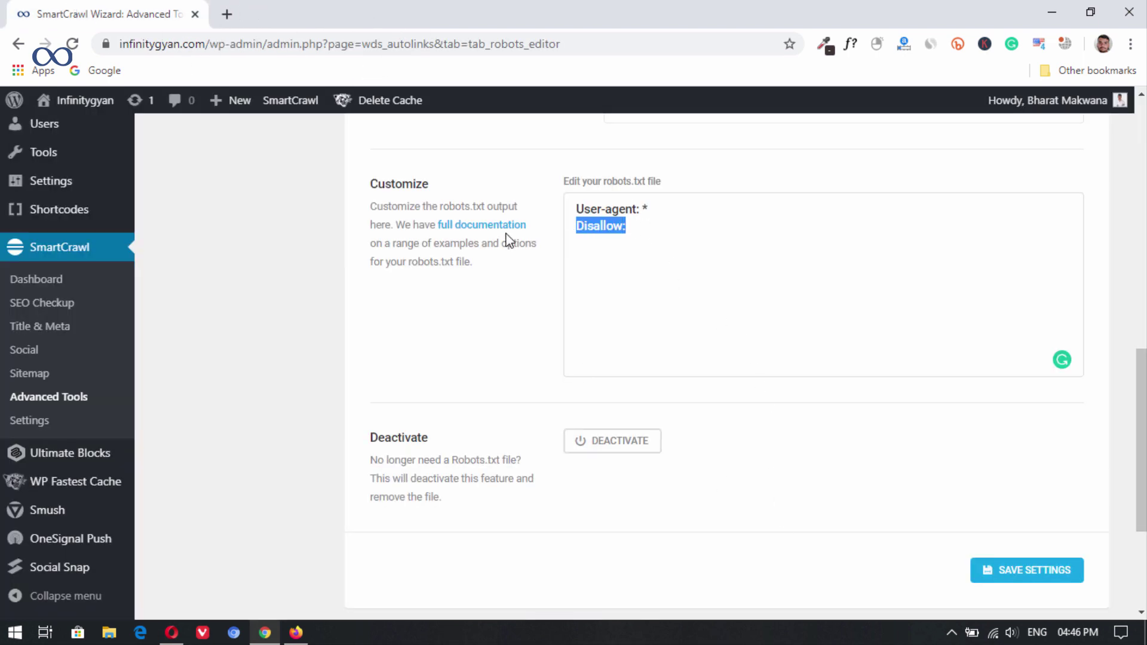
text(Disallow: /cgi-bin/ Disallow: /dgd_scrollbox/ Disallow: /?s=* Disallow: /refer/ Disallow: /comments/feed/ Disallow: /trackback/ Disallow: /index.php Disallow: /xmlrpc.php Disallow: ?comments=* Disallow: /search? Disallow: /?p=* Disallow: *?replytocom Disallow: */trackback Disallow: */feed Disallow: */comments Disallow: /tag/ Disallow: /author/)
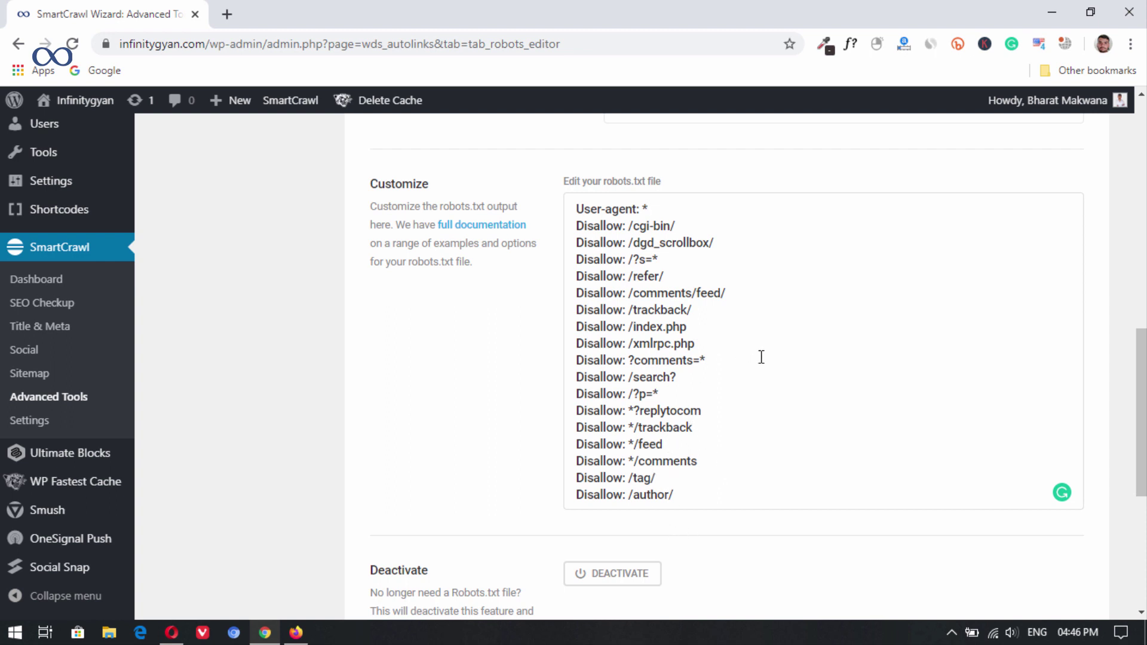
drag(666, 276, 609, 276)
click(692, 274)
scroll(755, 356, down, 3)
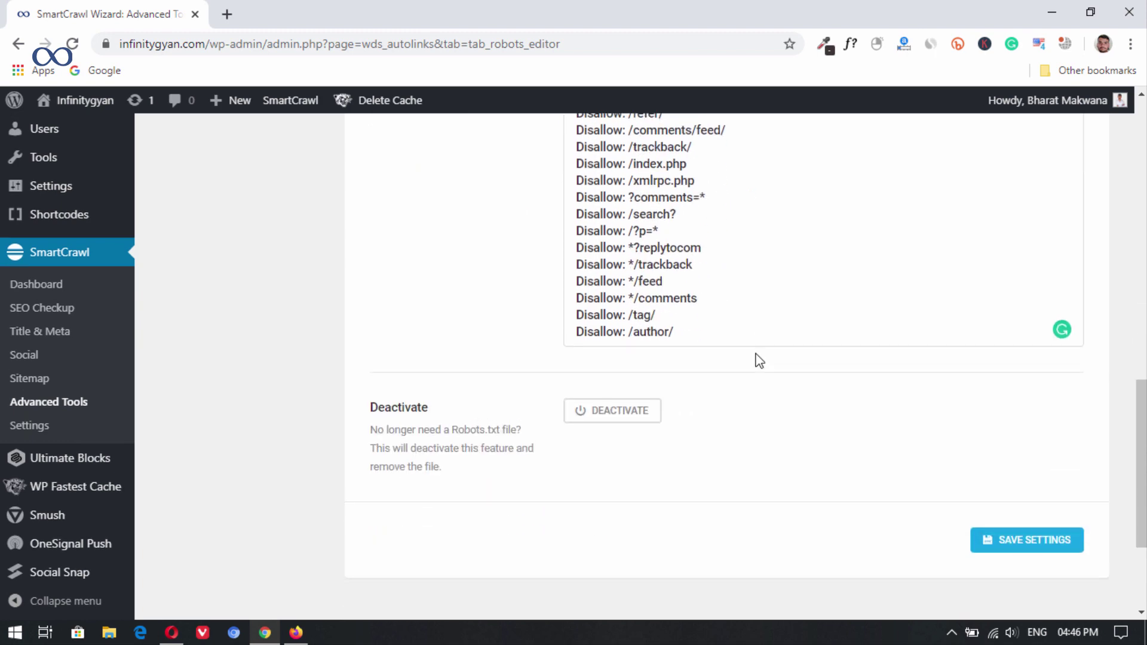
scroll(752, 356, up, 12)
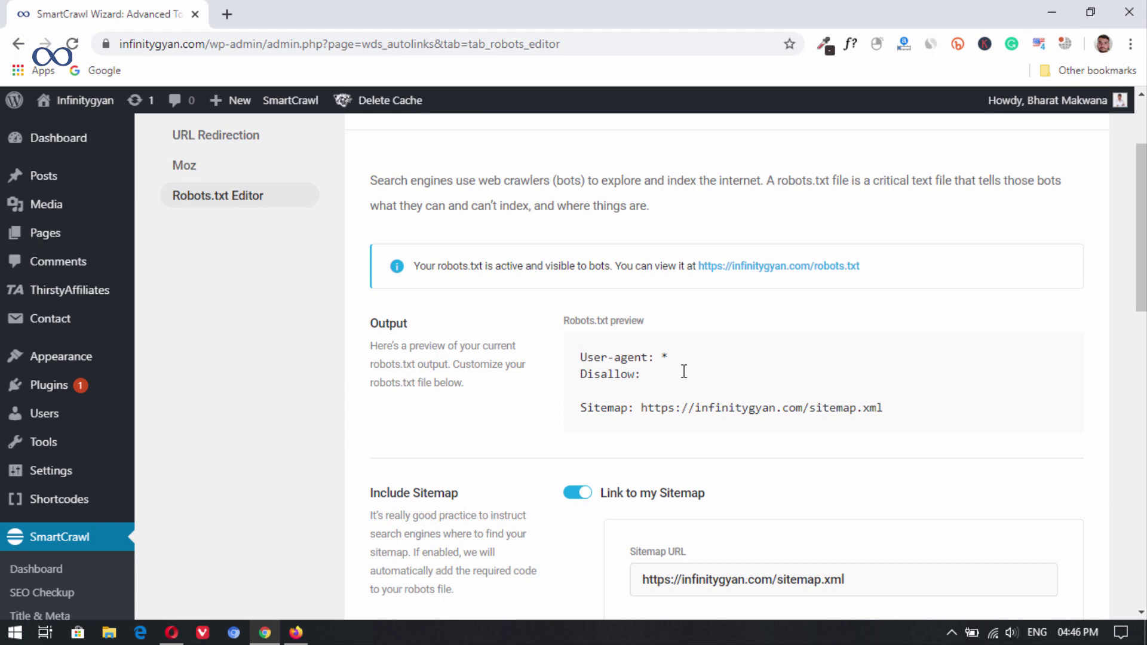
scroll(685, 371, down, 15)
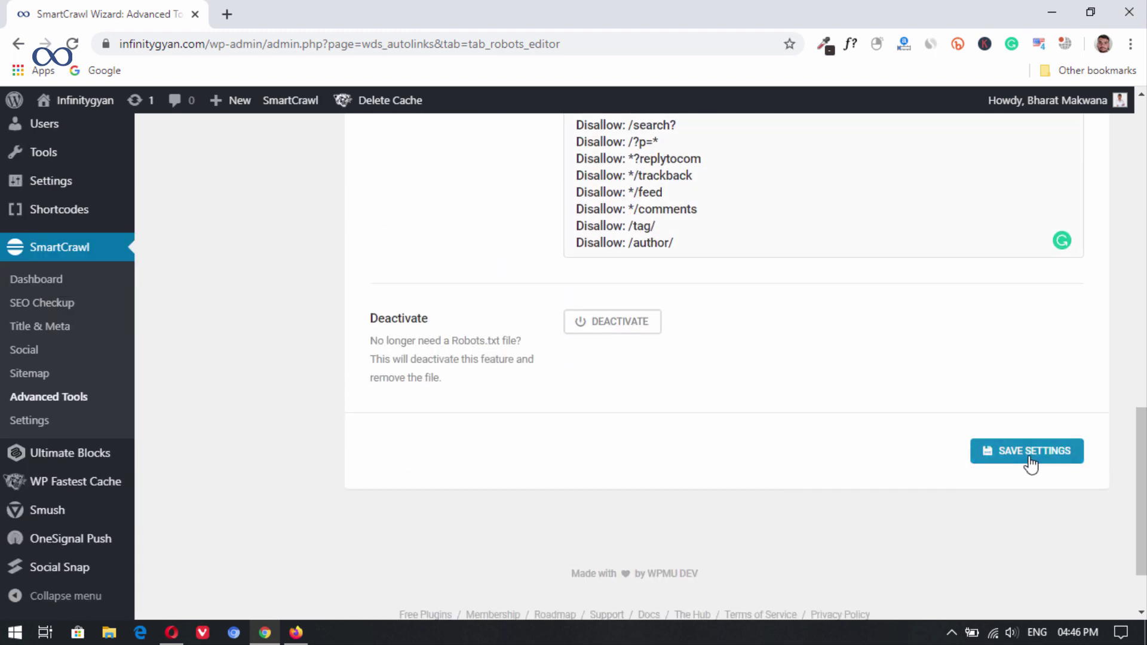
click(1029, 460)
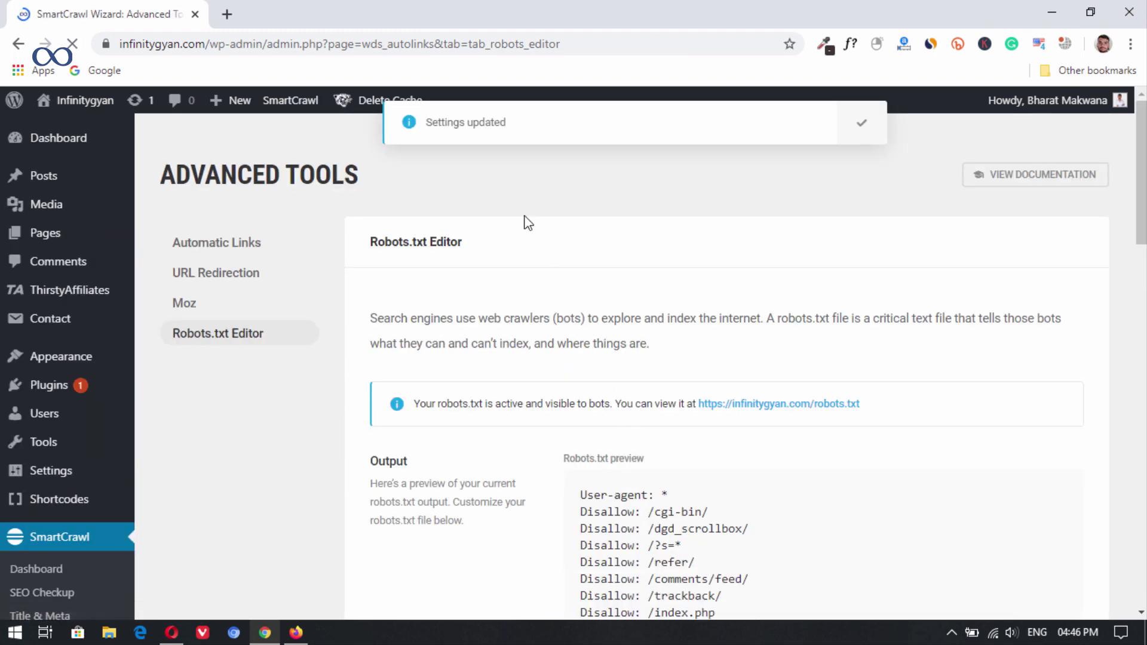
drag(203, 45, 133, 57)
key(ctrl+c)
click(227, 14)
key(ctrl+v)
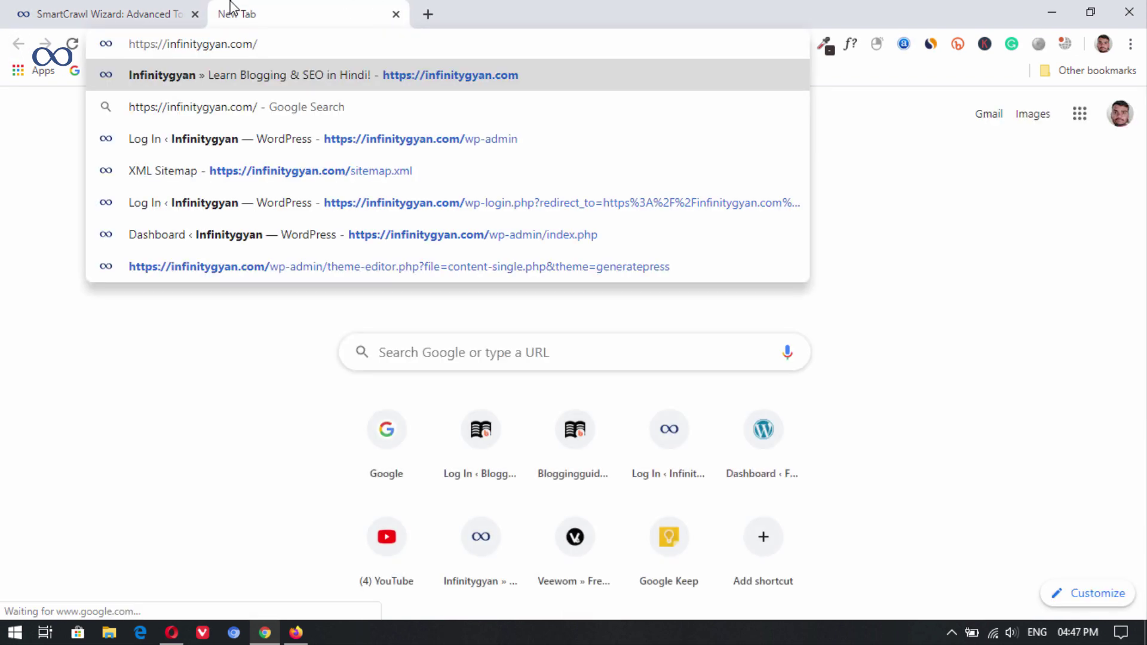
text(robot)
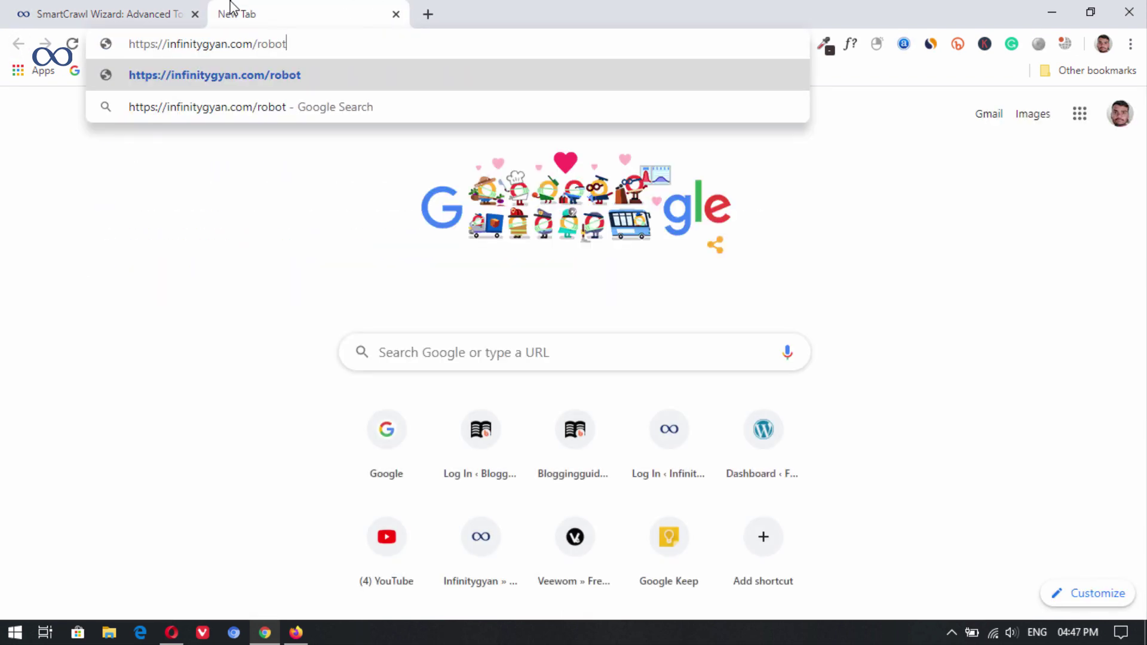
text(s.txt)
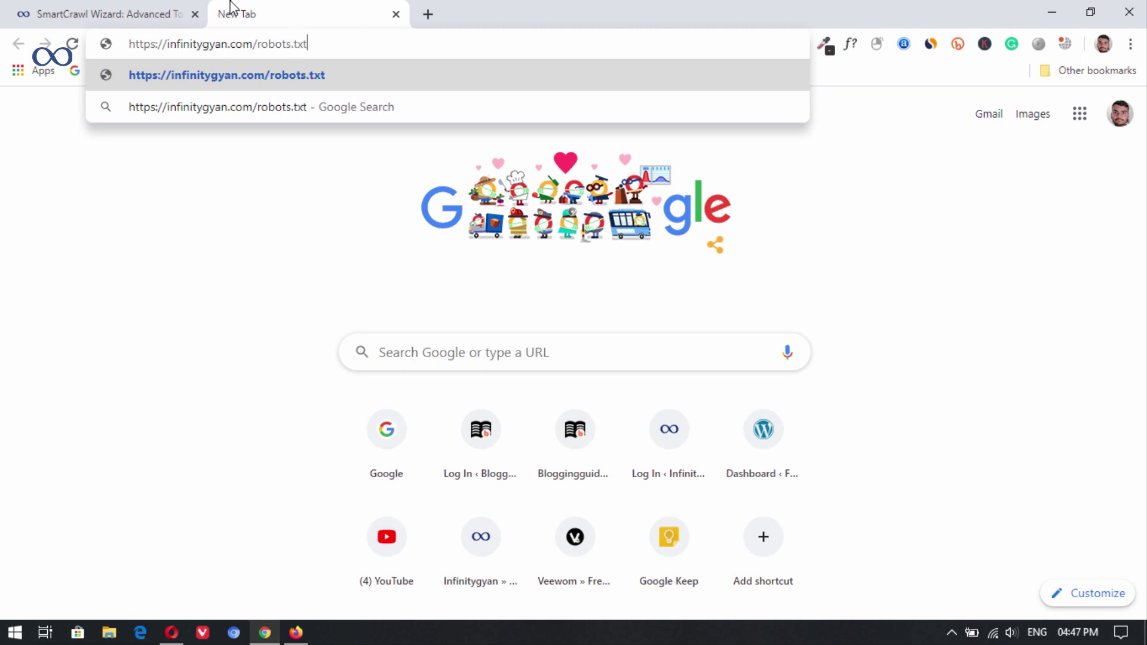
key(Return)
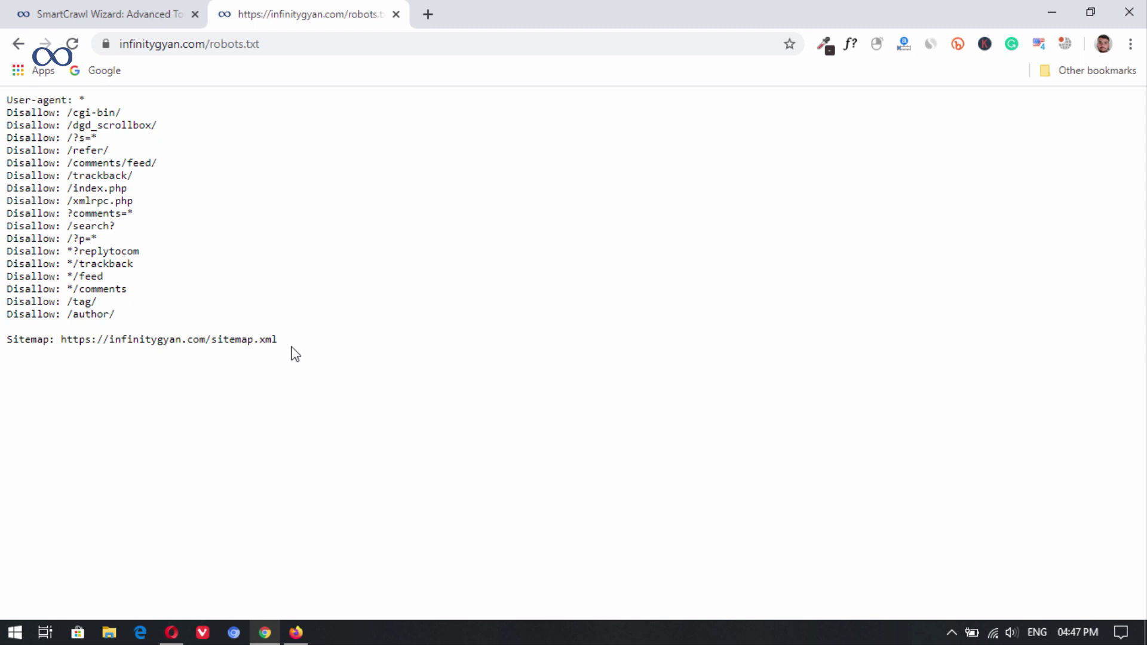
Step: Open the sitemap URL listed in robots.txt in a new tab, look through its entries, and close that tab
drag(279, 339, 61, 340)
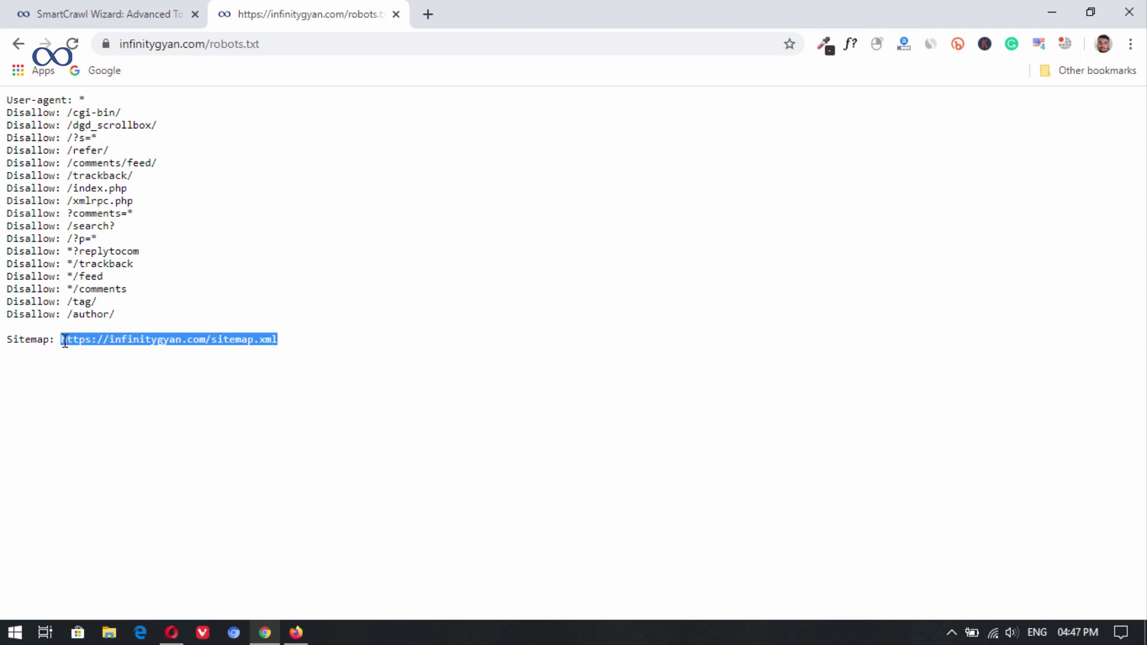
click(433, 8)
key(ctrl+v)
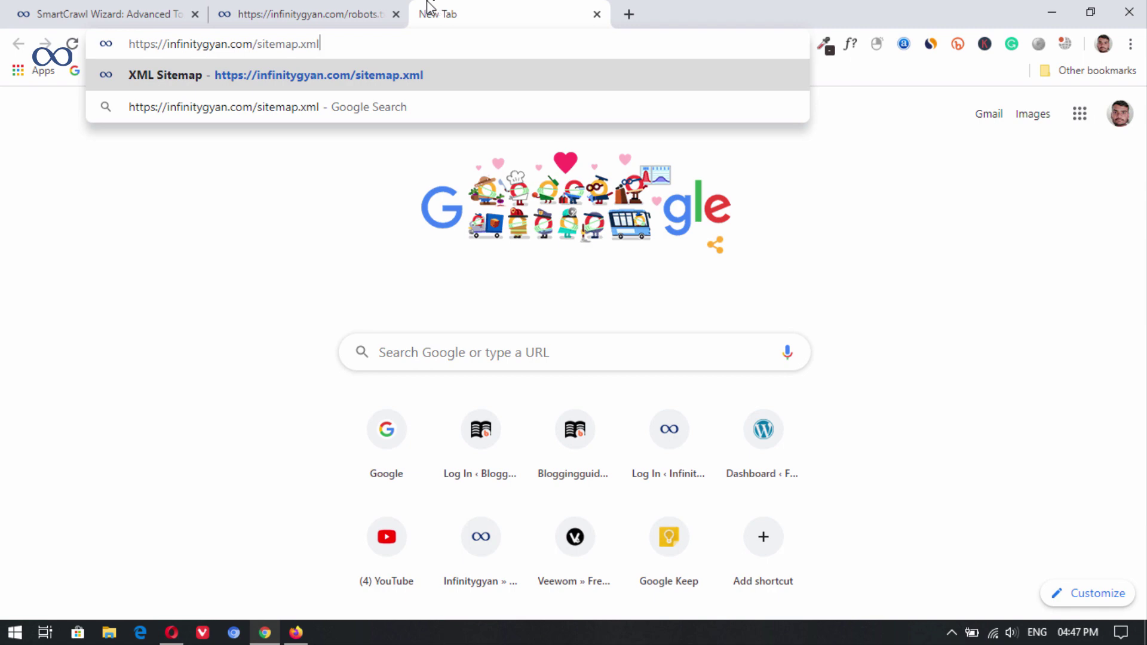
key(Return)
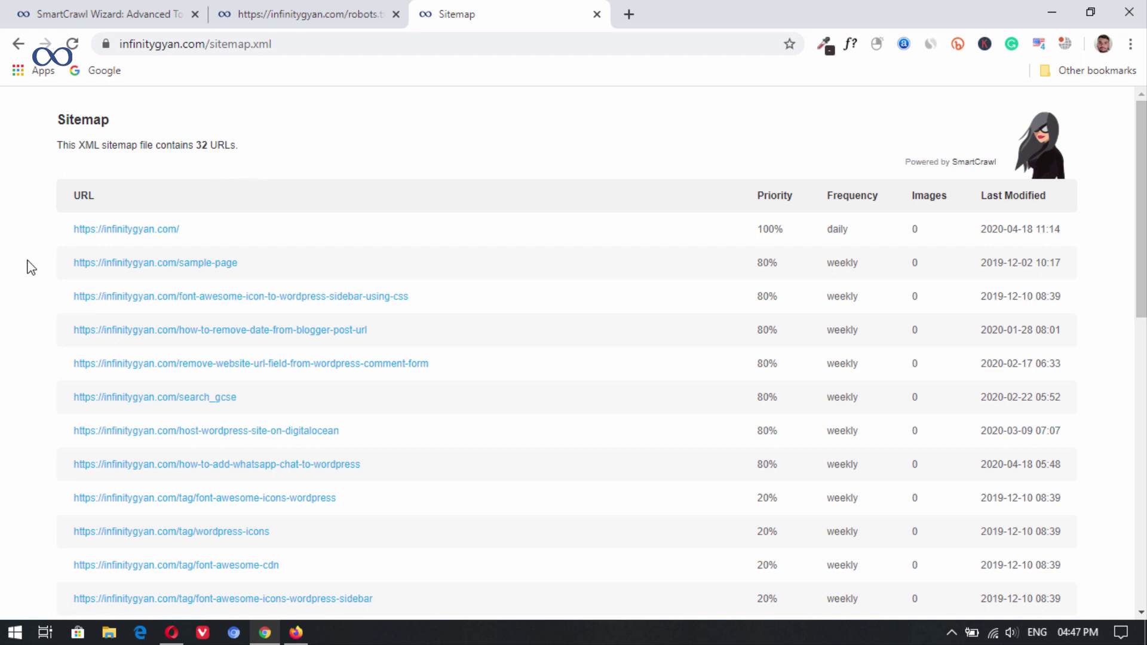
drag(1141, 209, 1141, 476)
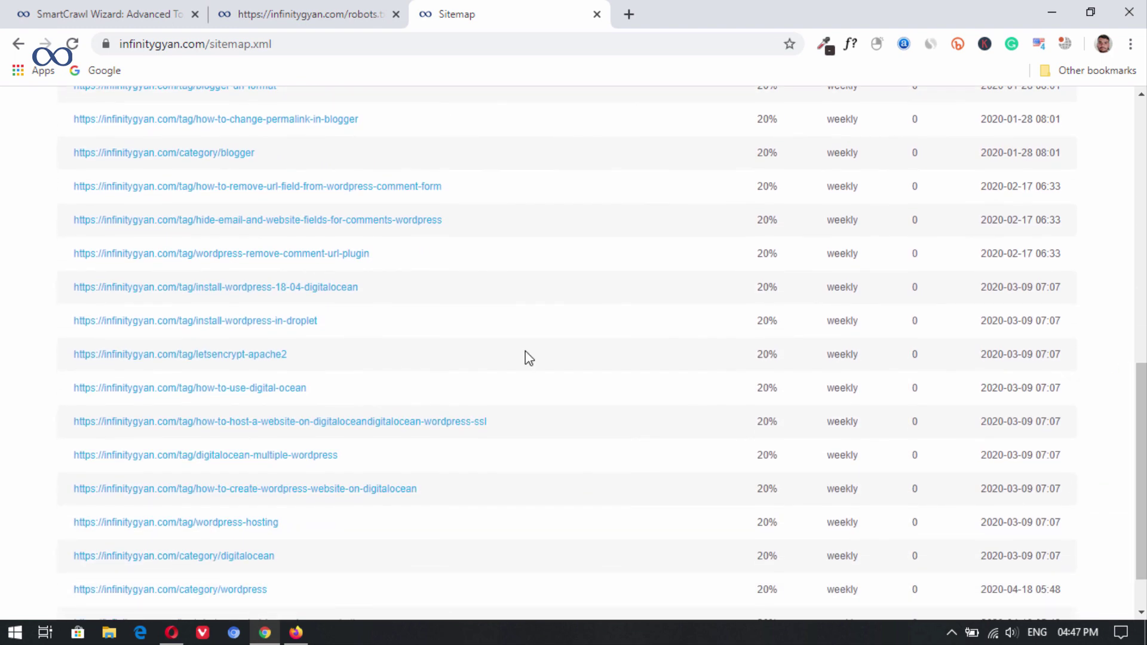
scroll(199, 520, down, 1)
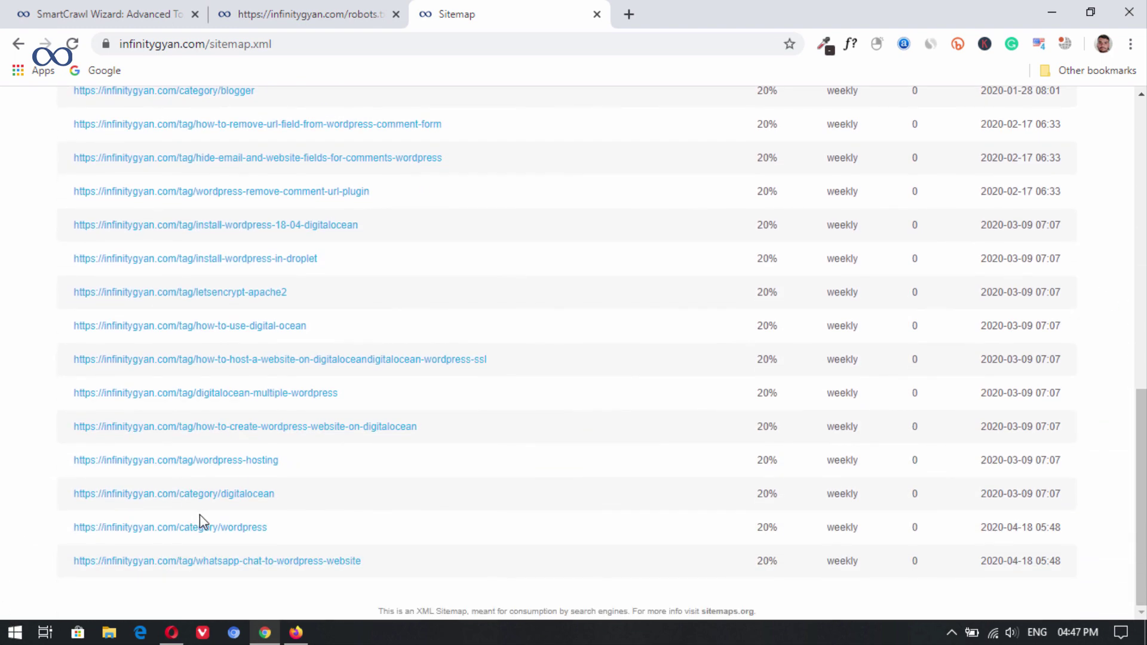
scroll(202, 520, up, 15)
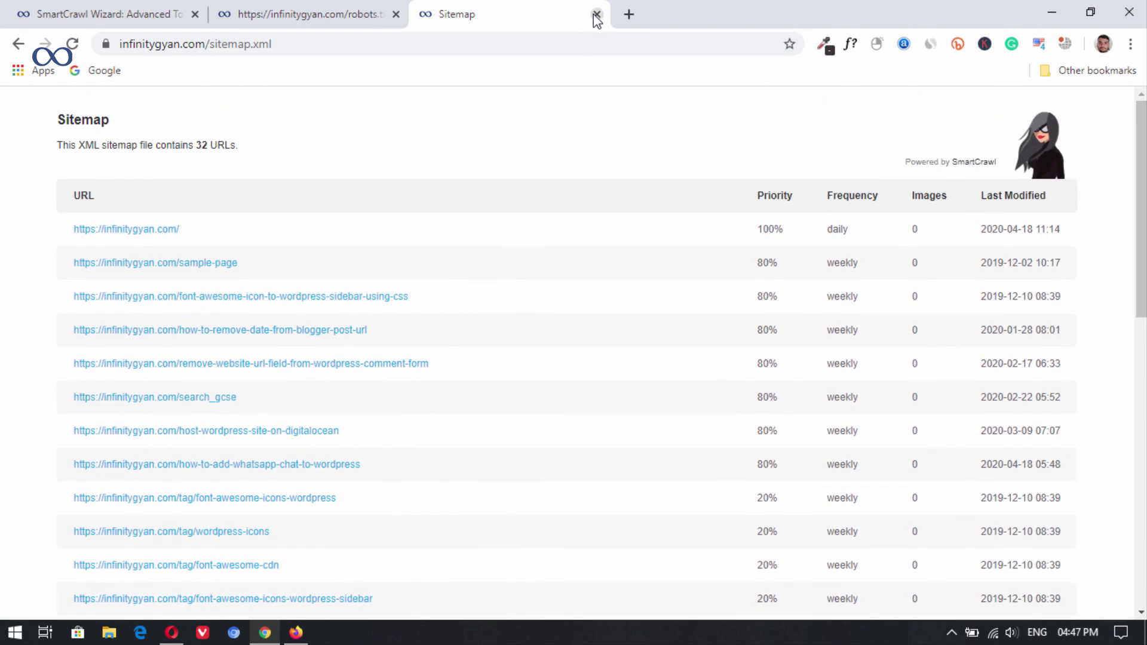
click(596, 14)
Step: Compare the Robots.txt Editor's preview with the live robots.txt file in the other tab
click(133, 7)
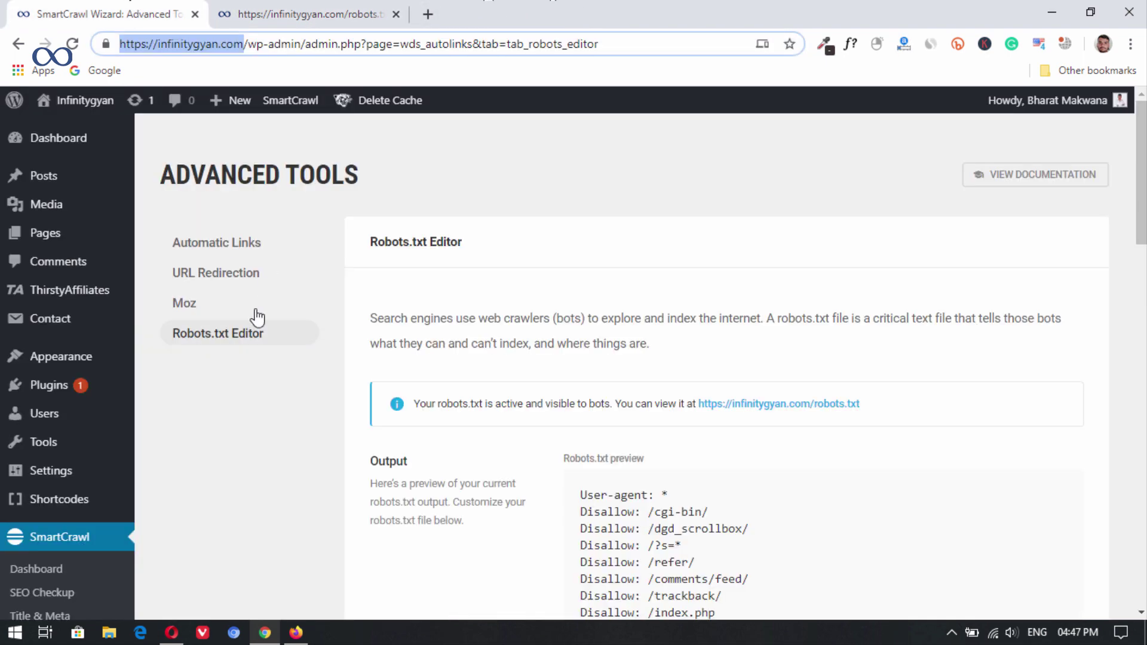
scroll(251, 407, down, 6)
scroll(269, 406, up, 4)
scroll(281, 359, up, 3)
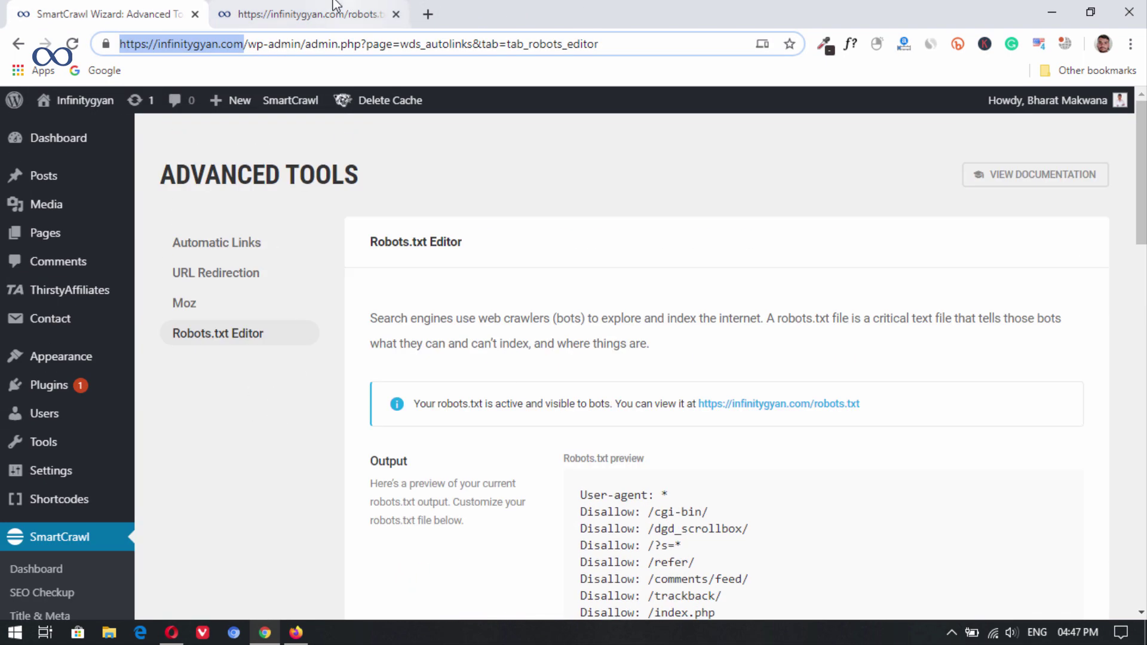
click(308, 14)
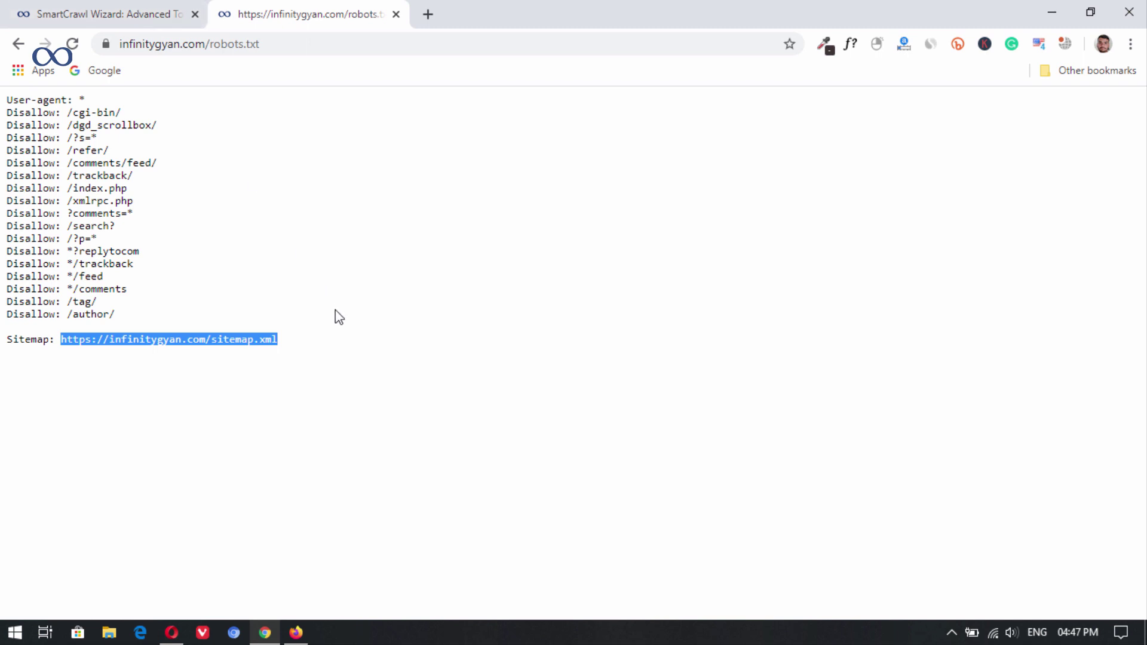
click(319, 336)
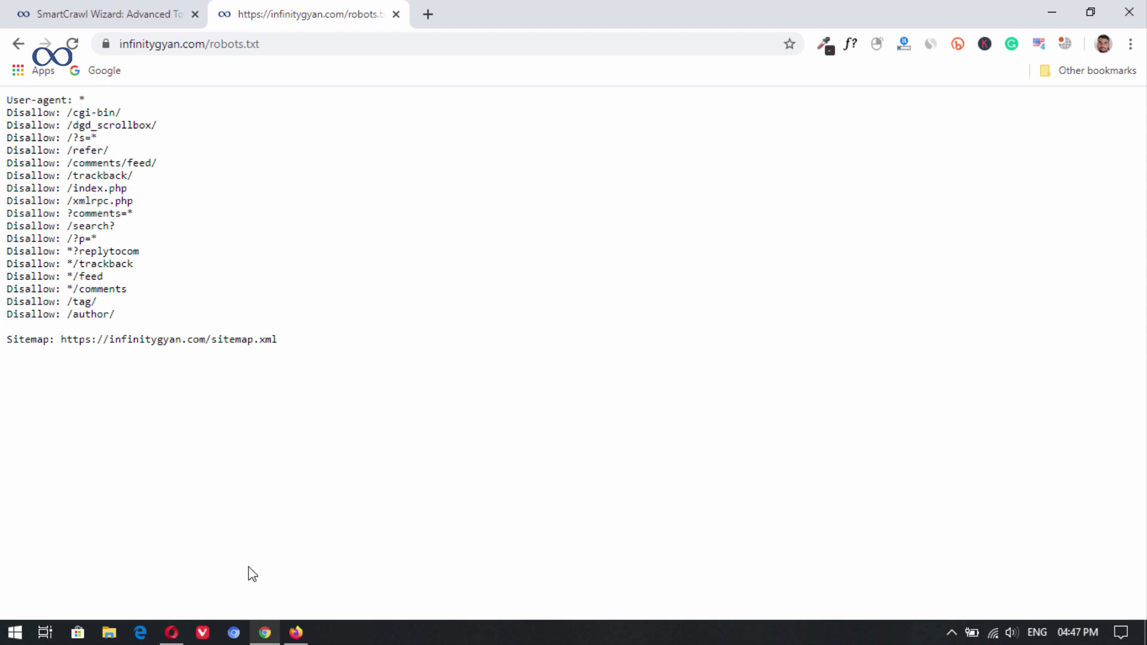
Step: Switch to Google Search Console in Opera and submit sitemap.xml as a new sitemap for infinitygyan.com
click(179, 630)
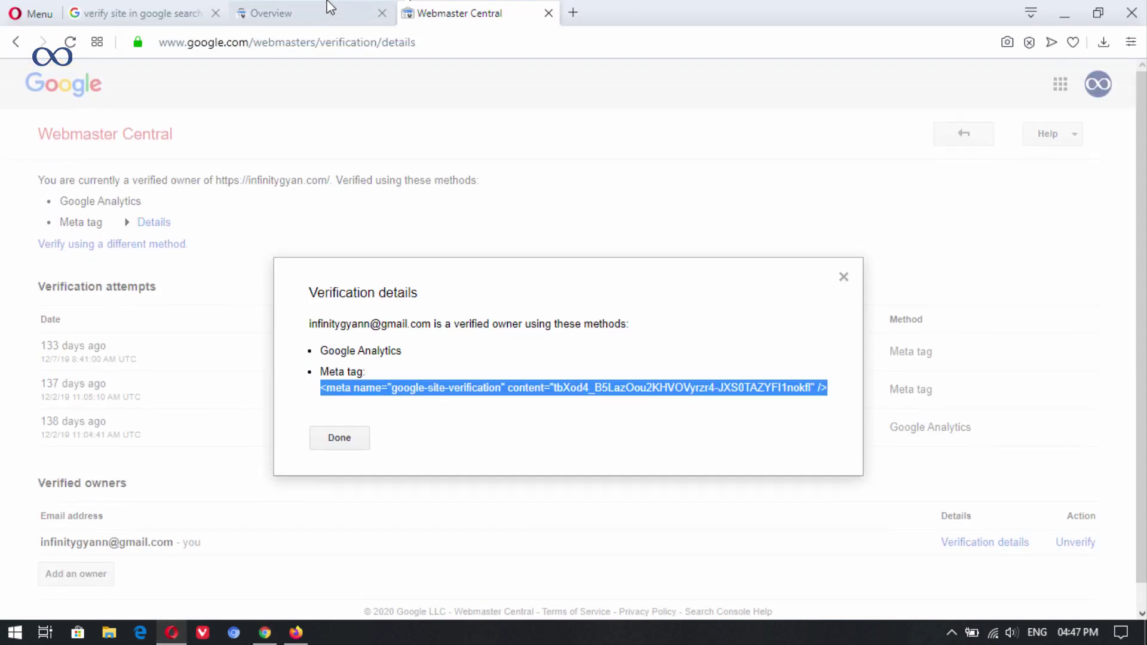
click(328, 8)
click(112, 385)
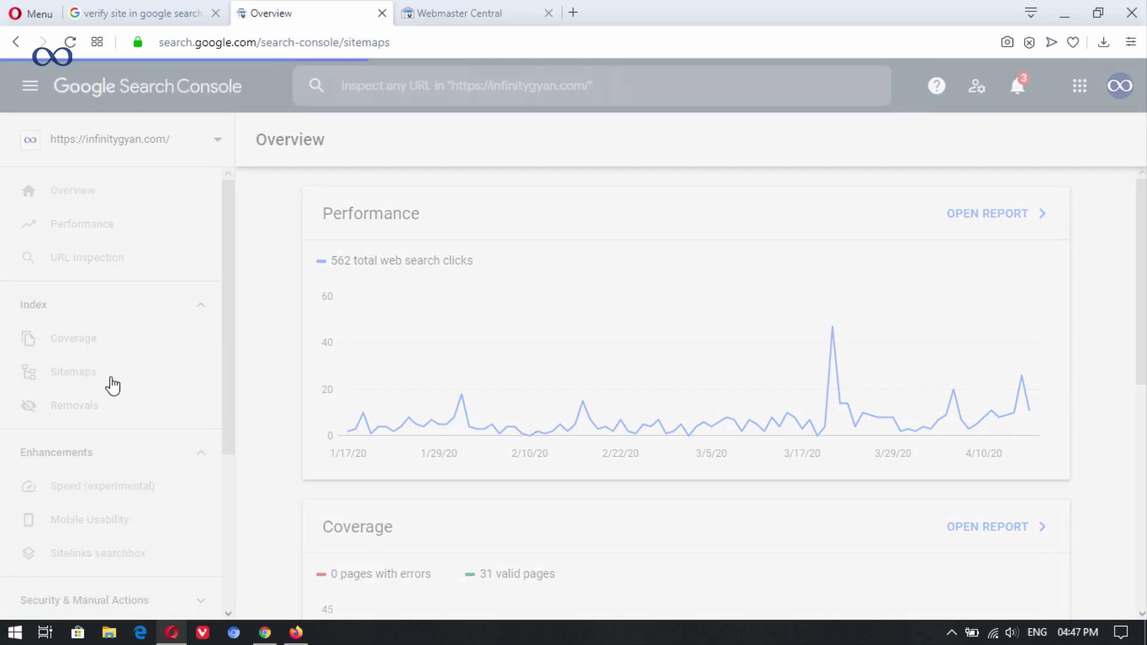
click(545, 254)
text(site)
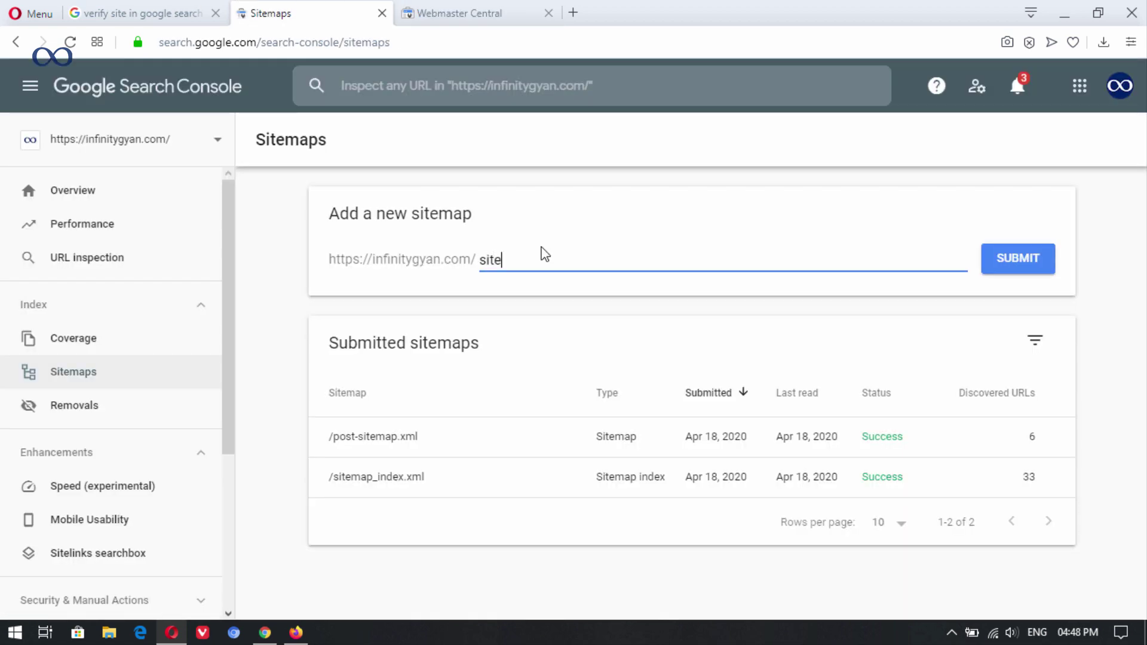
text(map.xml)
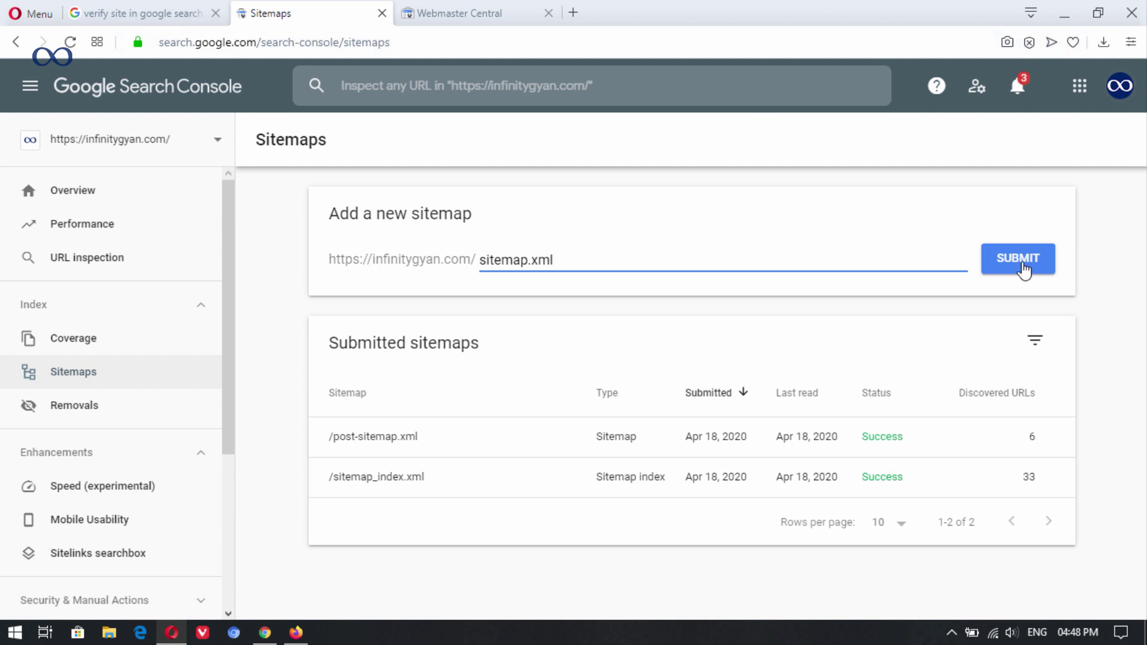
click(1017, 262)
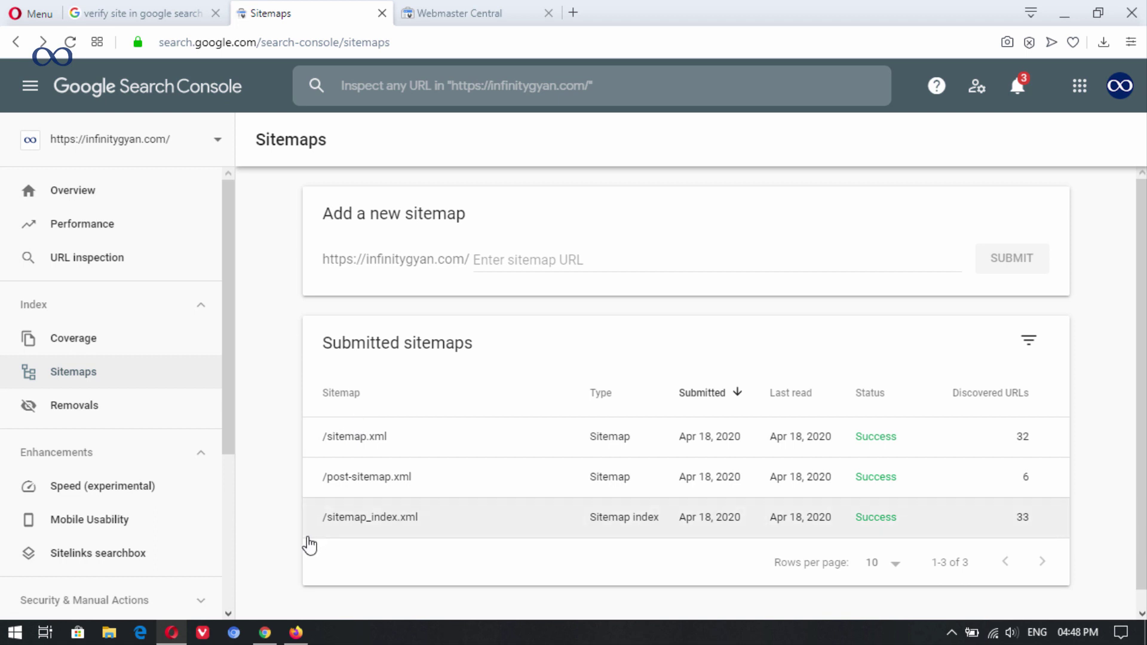
Step: Switch back to SmartCrawl in Chrome and review the robots.txt preview and the Sitemap settings
click(265, 633)
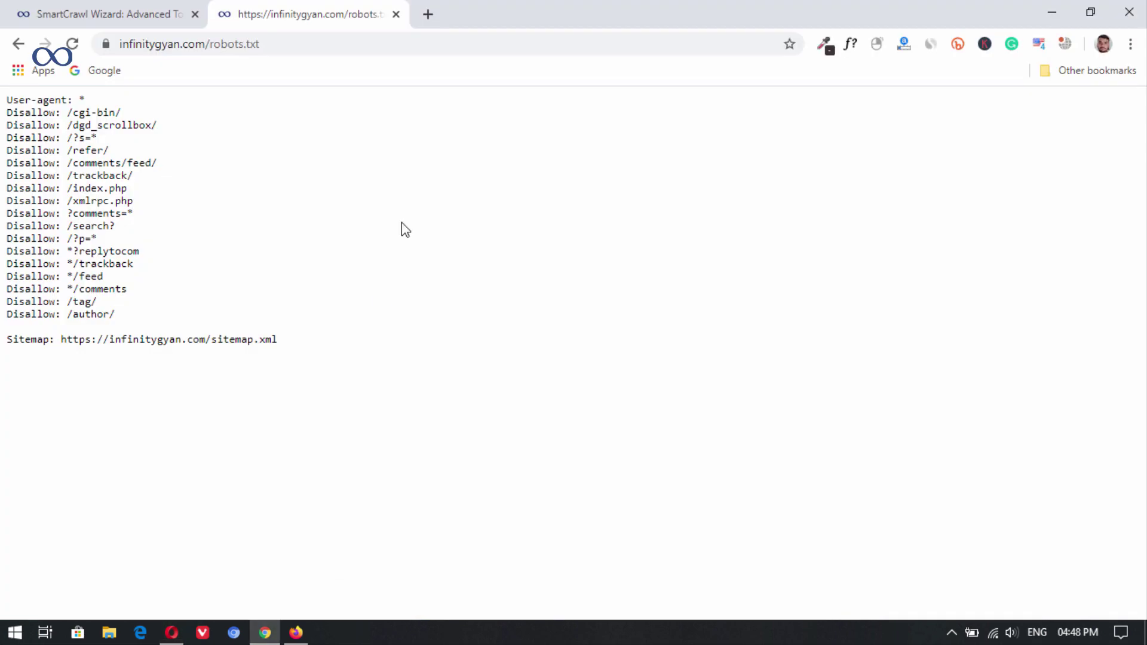
click(101, 3)
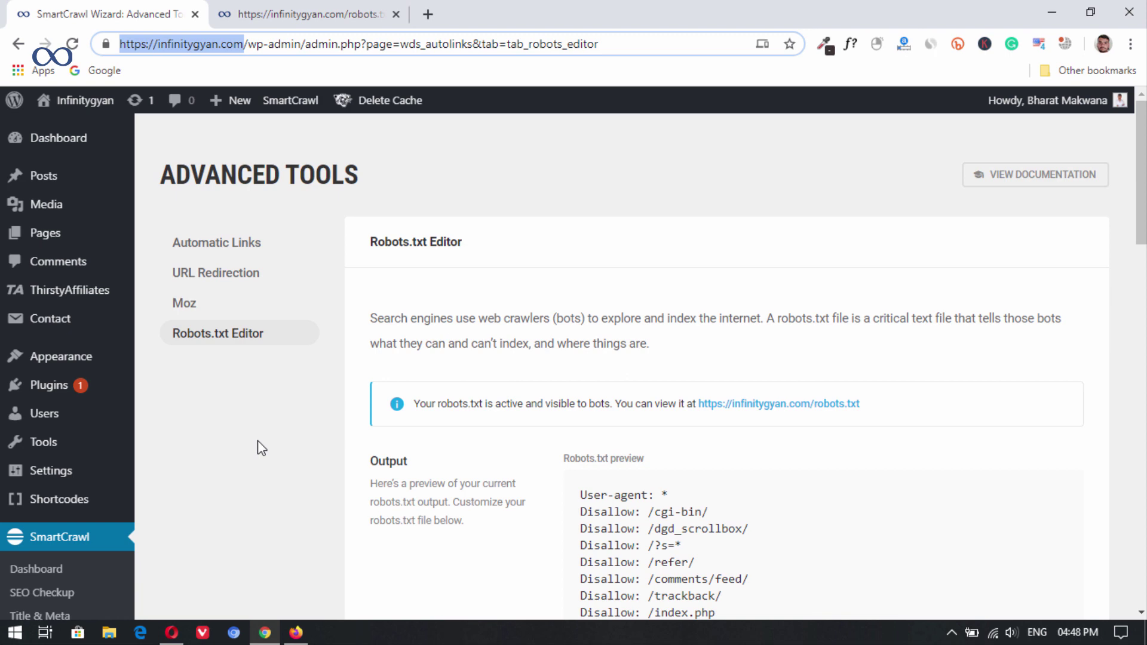
scroll(254, 441, down, 5)
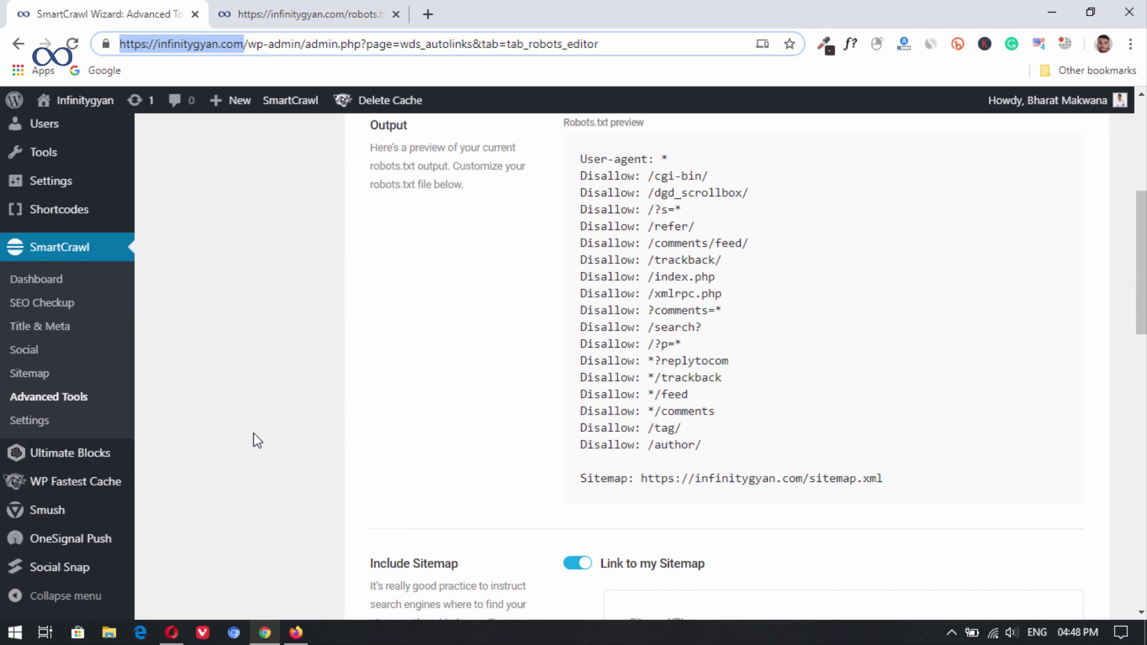
scroll(191, 445, down, 6)
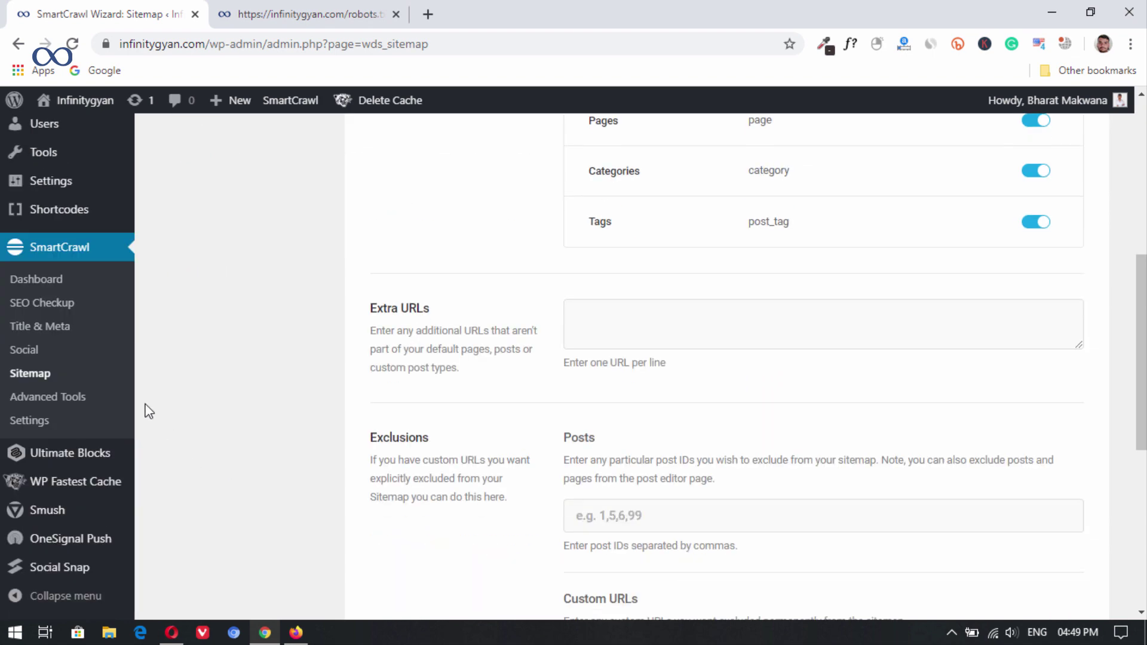
Step: Examine the account type, schema markup and social profile fields in SmartCrawl's Social settings, and open the plugin's Dashboard
click(23, 350)
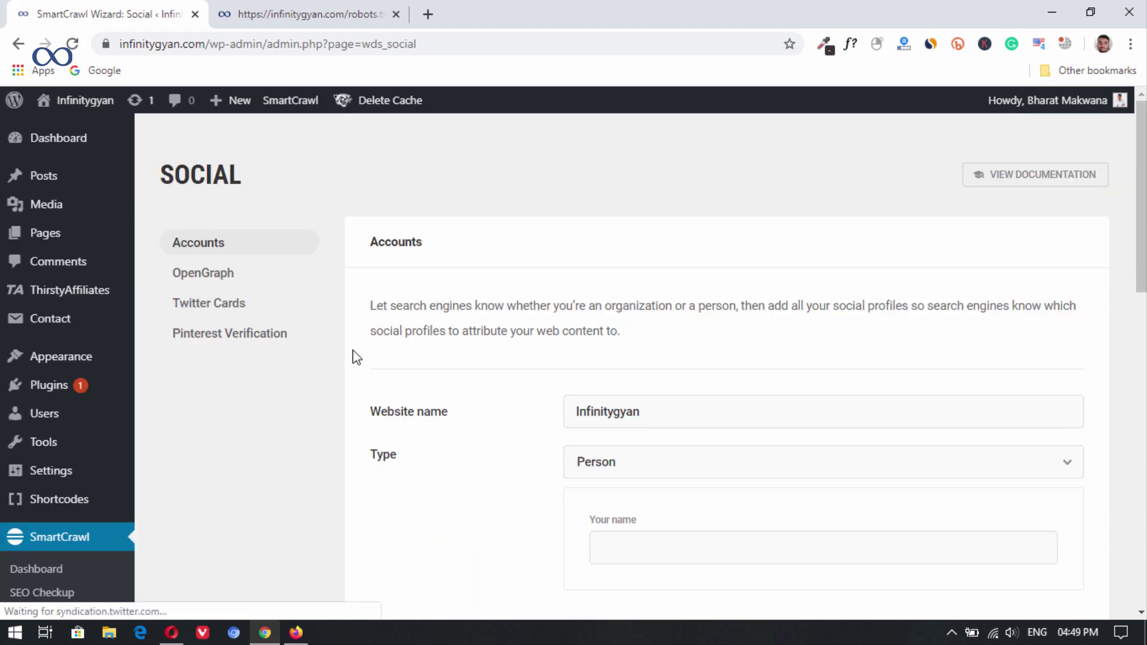
scroll(456, 327, down, 10)
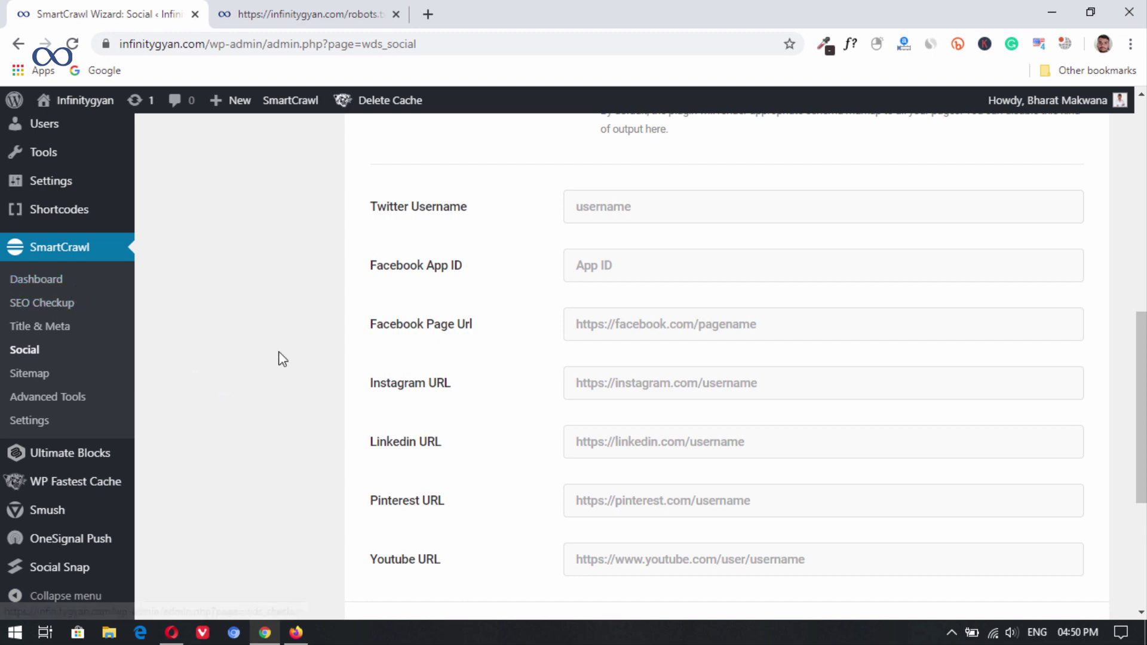
key(End)
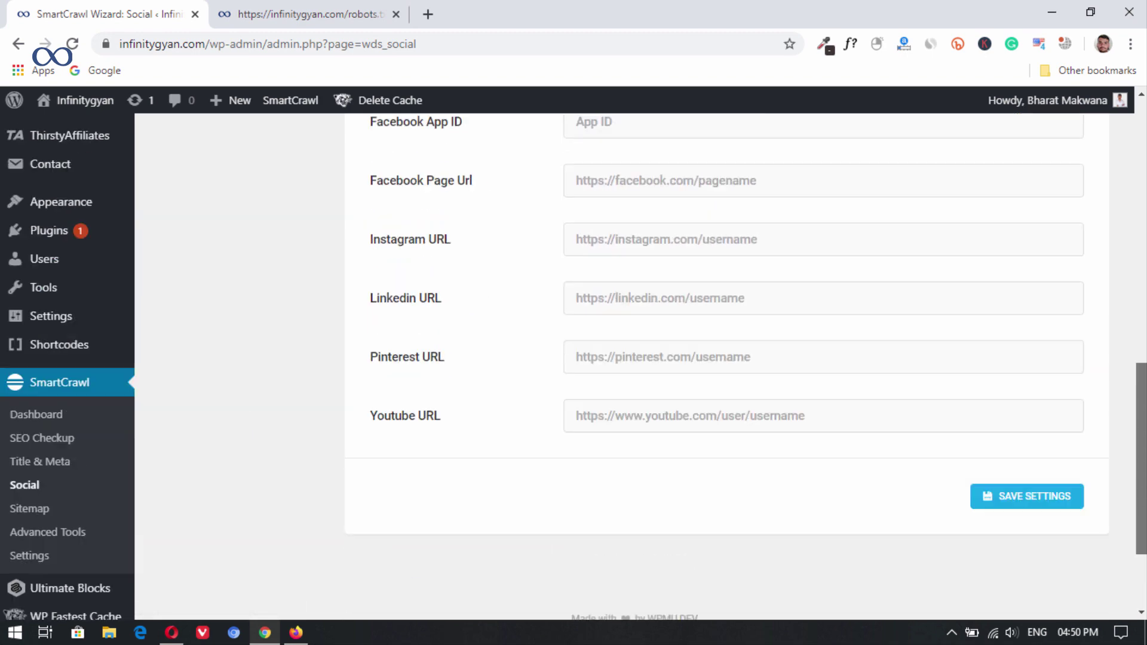
key(Home)
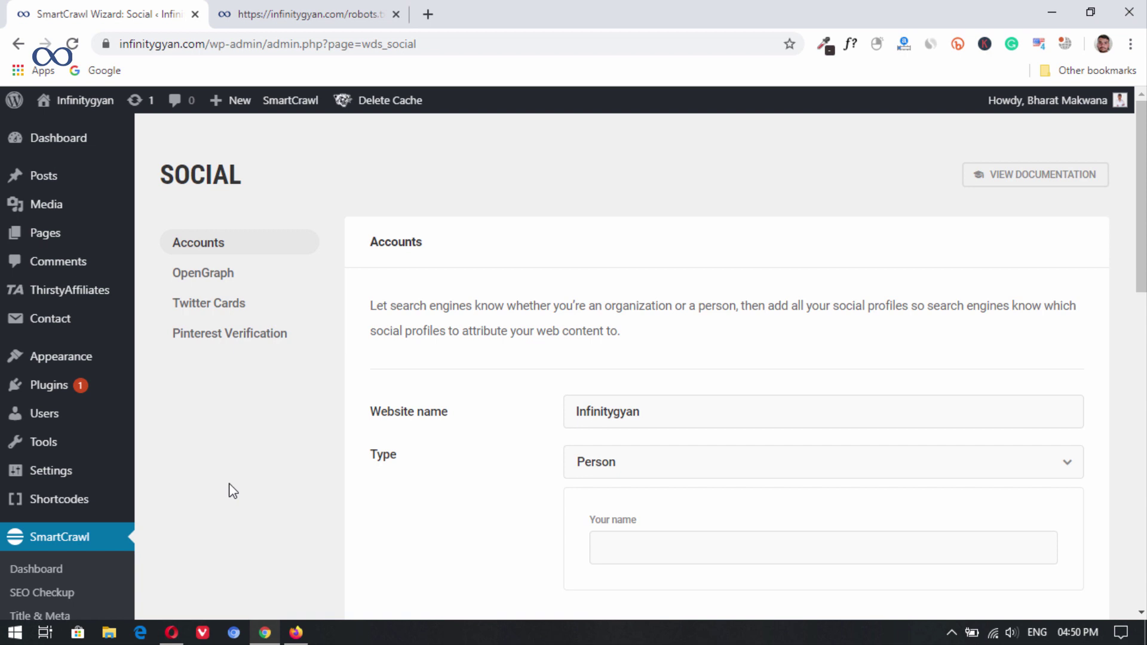
scroll(230, 478, down, 4)
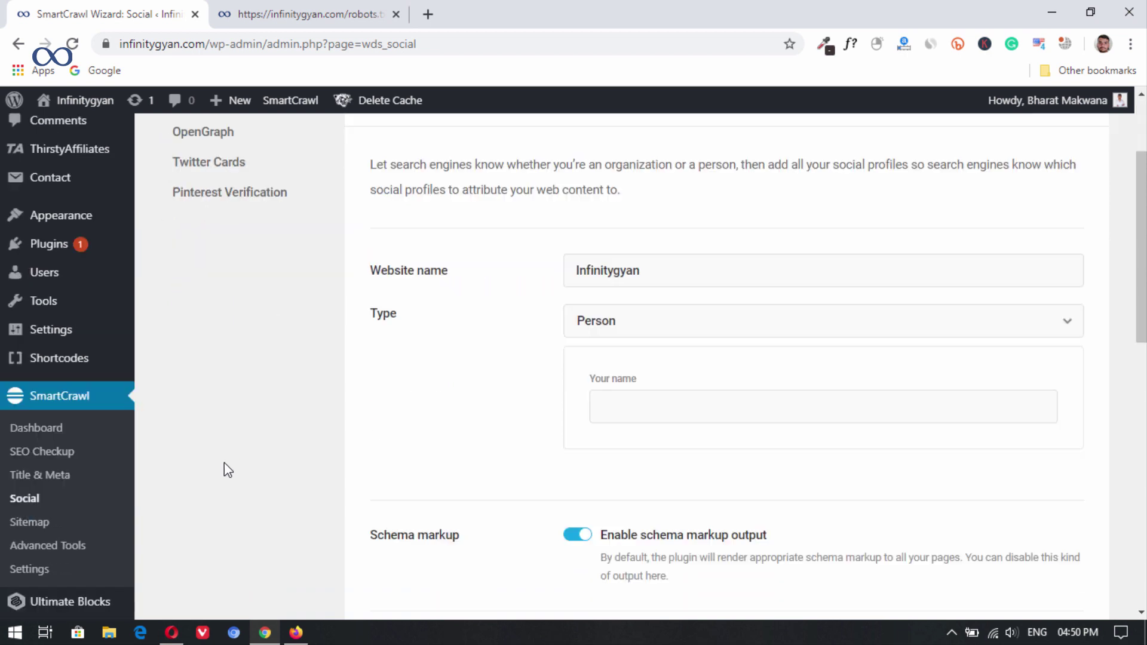
click(36, 317)
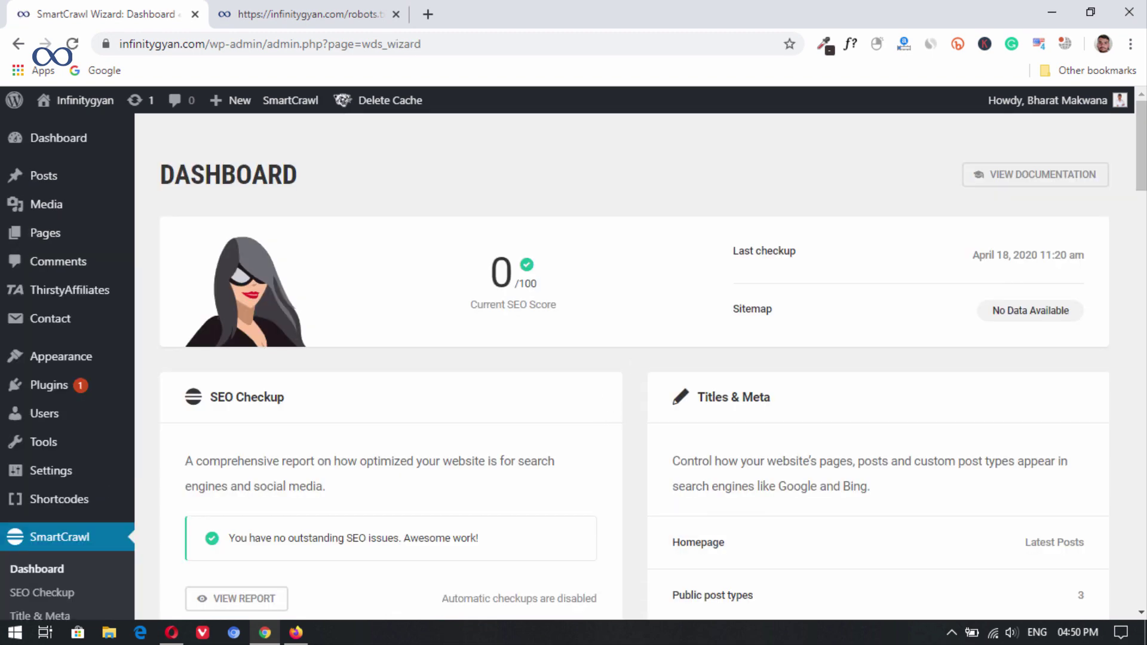
Step: Activate both SEO Analysis and Readability Analysis under Content Analysis on the SmartCrawl dashboard
scroll(607, 413, down, 3)
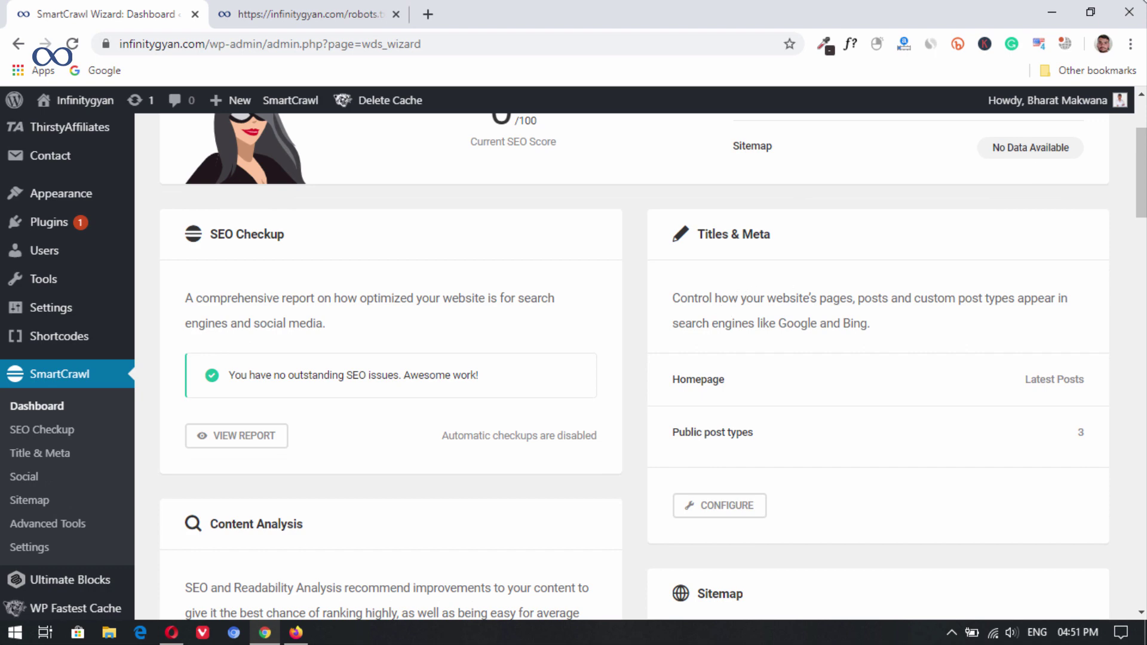
drag(1141, 164, 1141, 230)
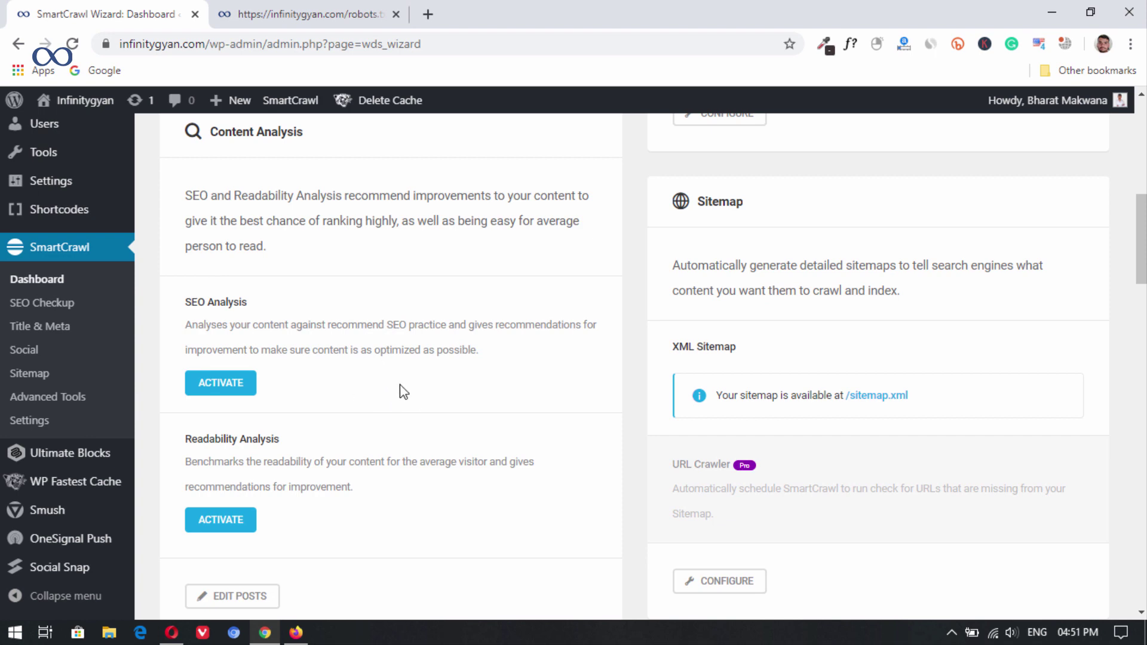
click(225, 388)
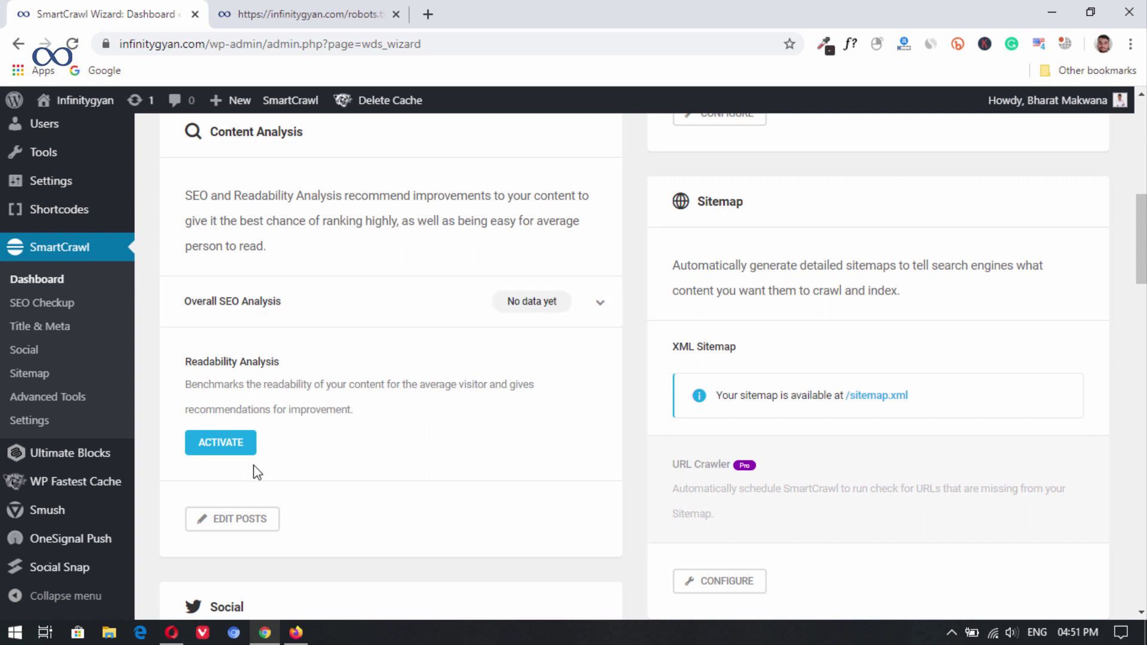
click(242, 447)
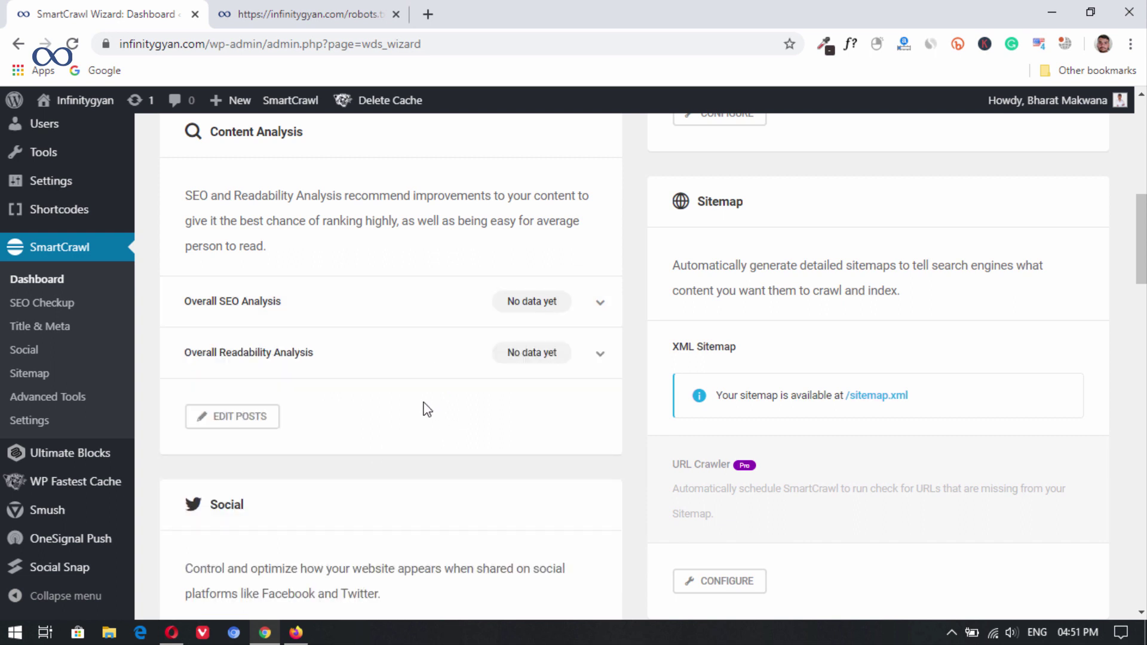
scroll(411, 408, down, 1)
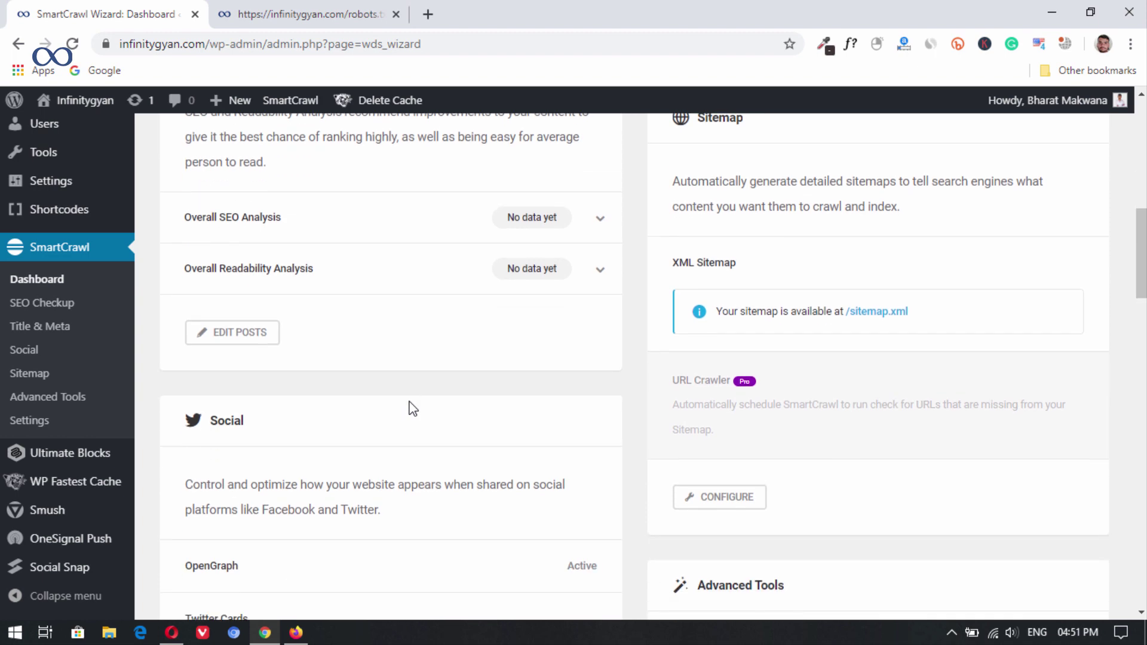
scroll(412, 408, down, 3)
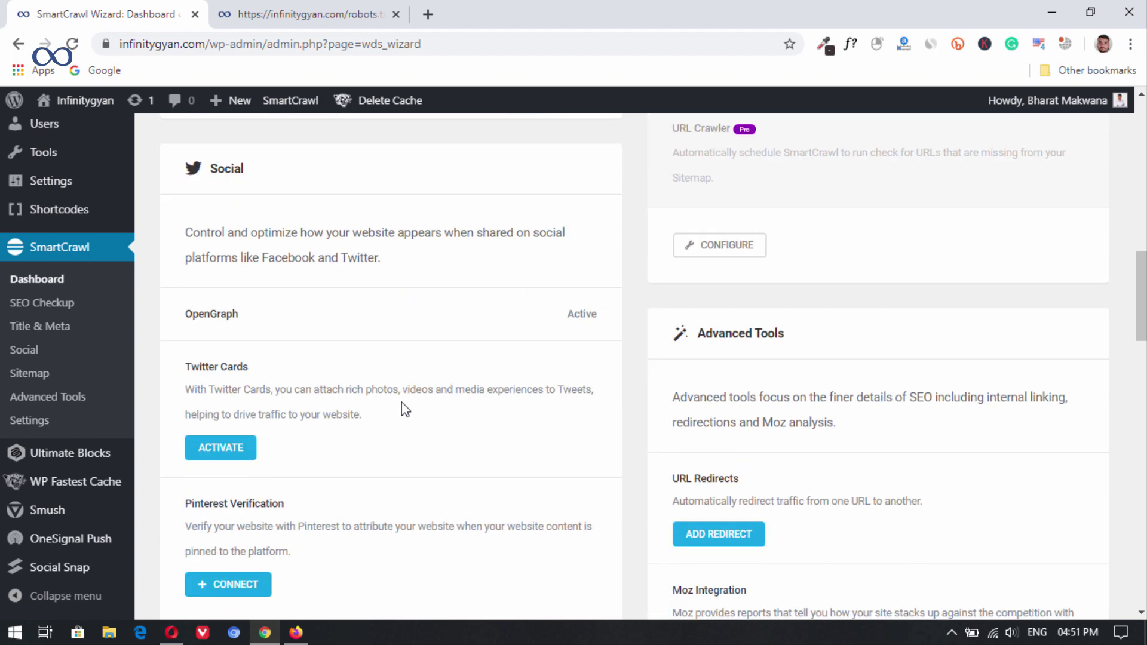
Step: Run a new SEO checkup of the site and review its list of recommendations
scroll(410, 397, up, 4)
scroll(410, 396, up, 5)
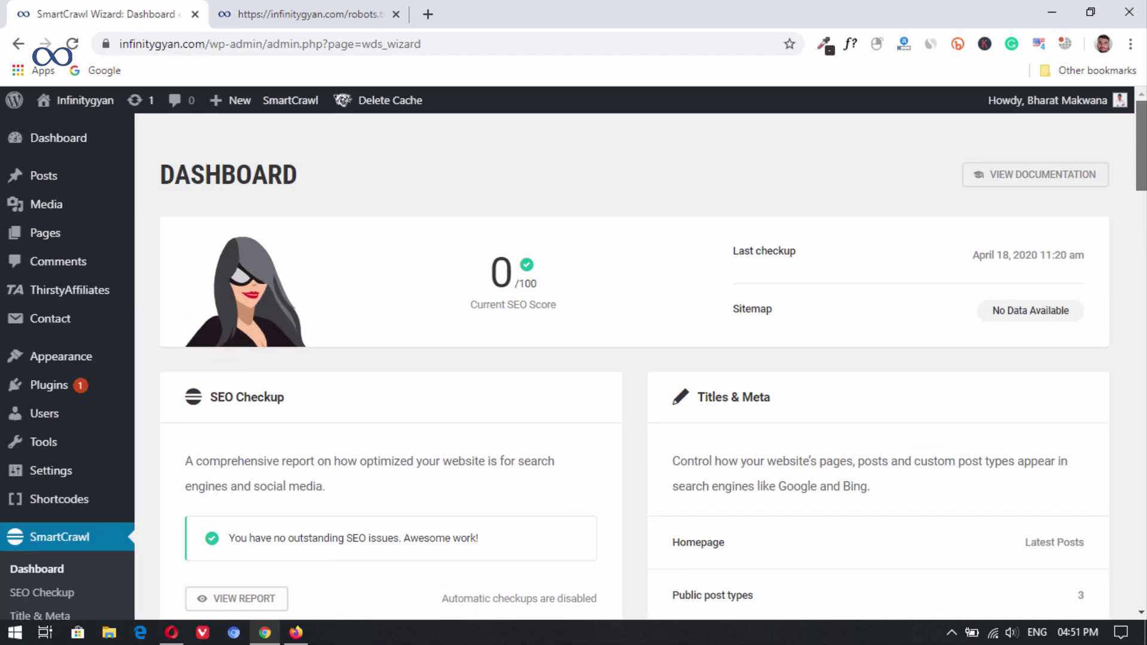
click(57, 594)
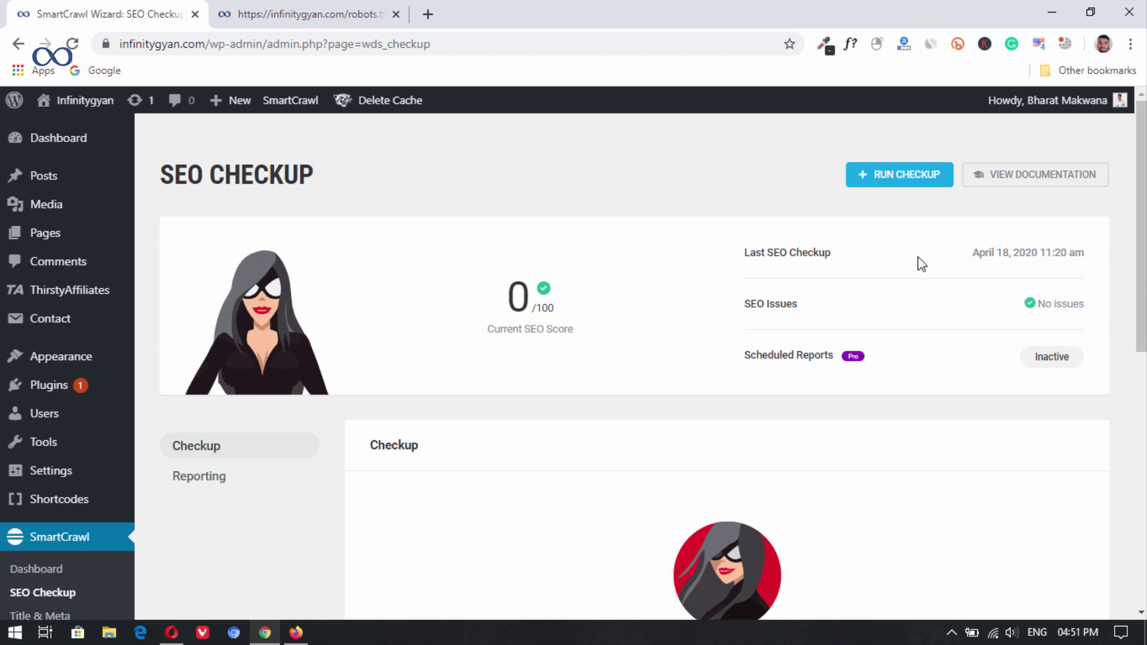
click(908, 179)
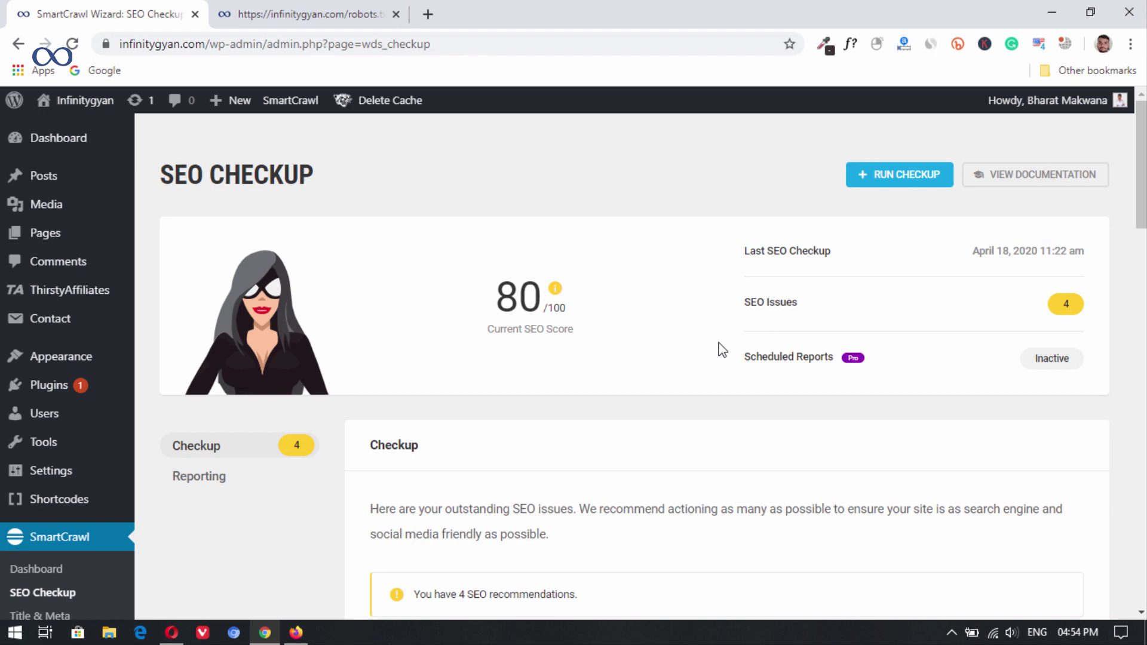
scroll(643, 354, down, 5)
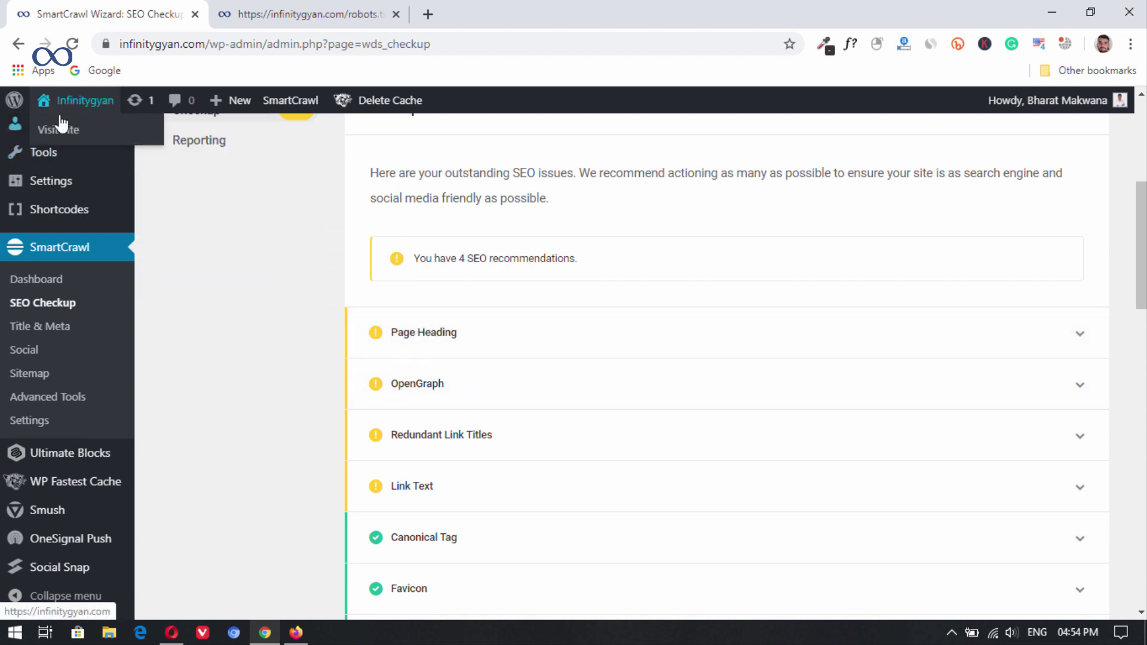
Step: Open the live Infinitygyan site in a new browser tab and look through its homepage
right_click(66, 134)
click(96, 141)
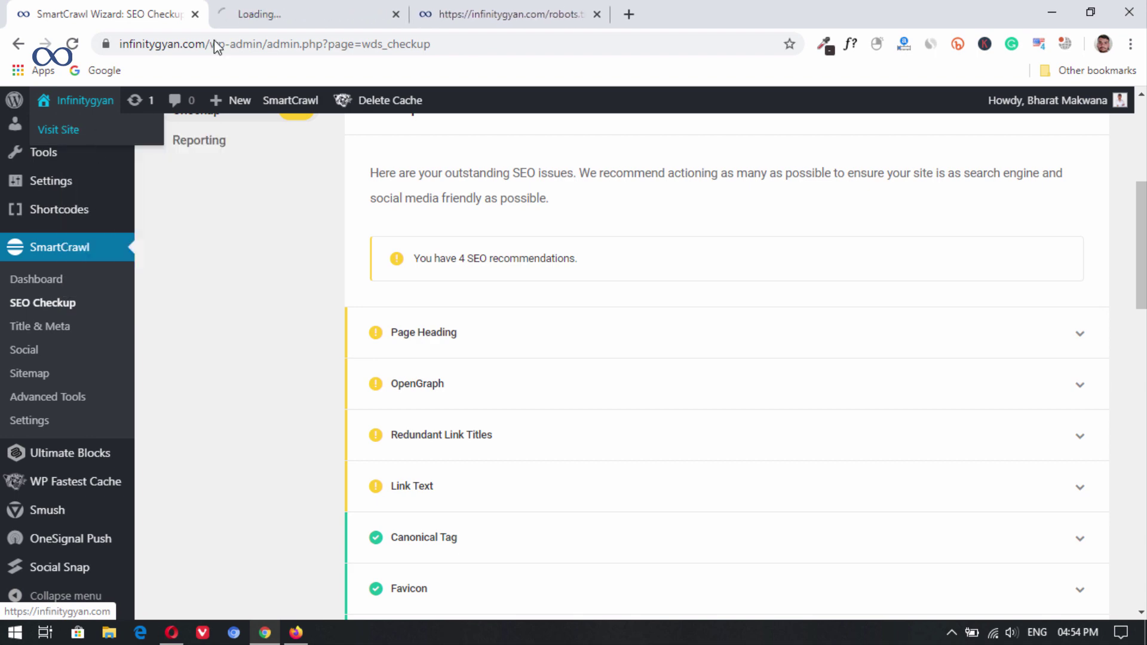
click(316, 8)
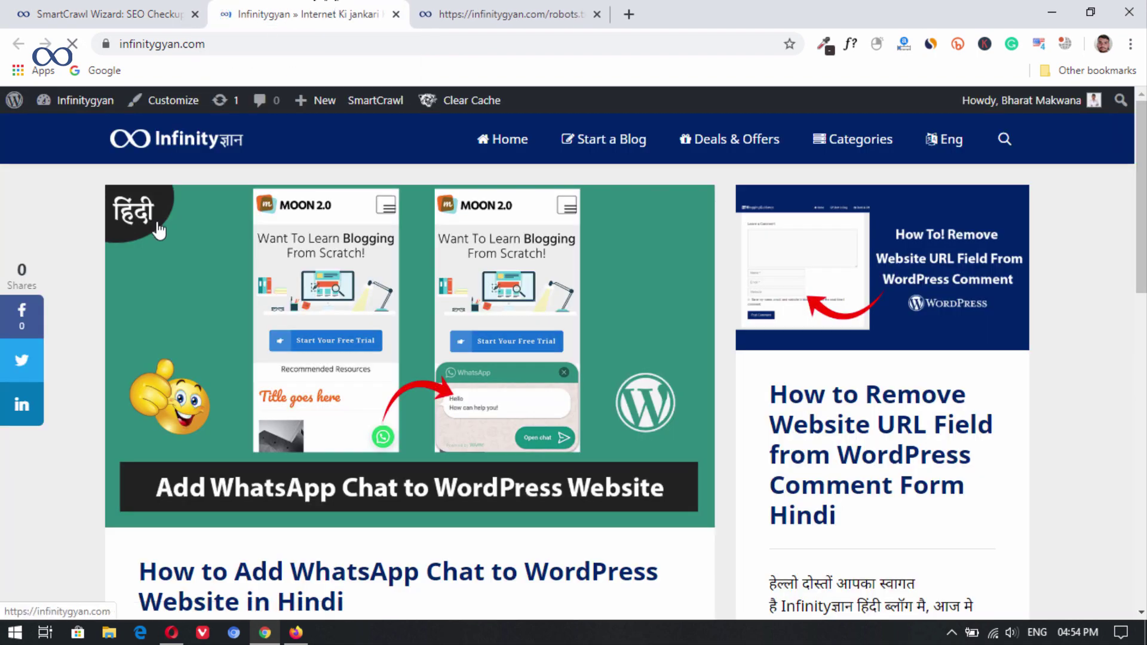
scroll(895, 248, down, 8)
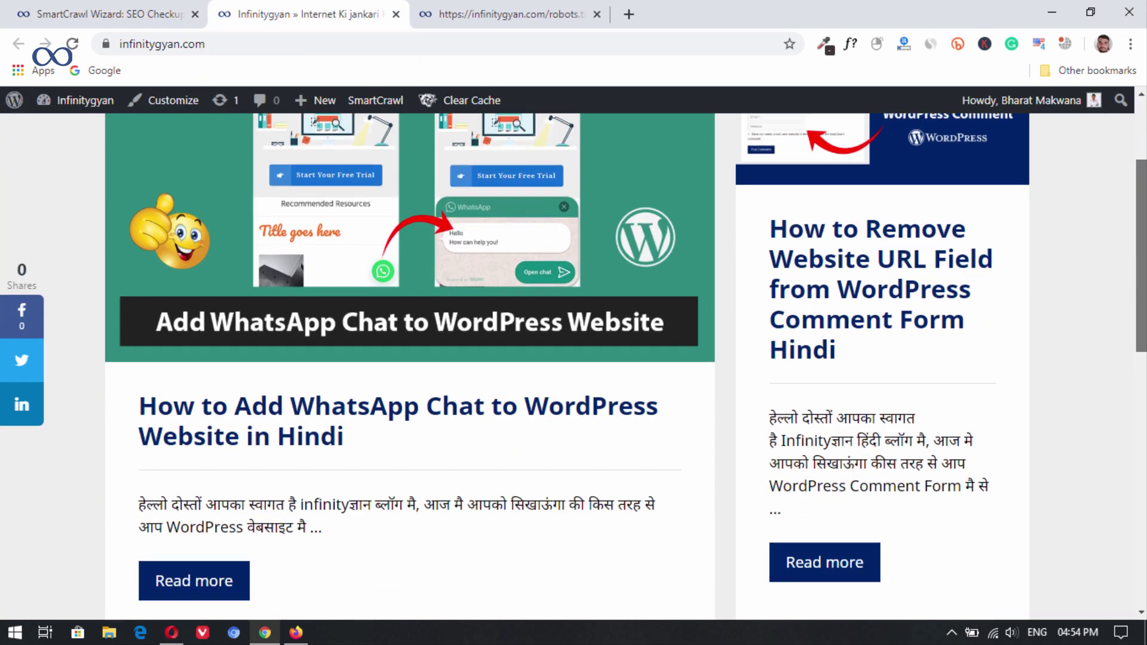
scroll(894, 248, down, 6)
scroll(894, 248, up, 14)
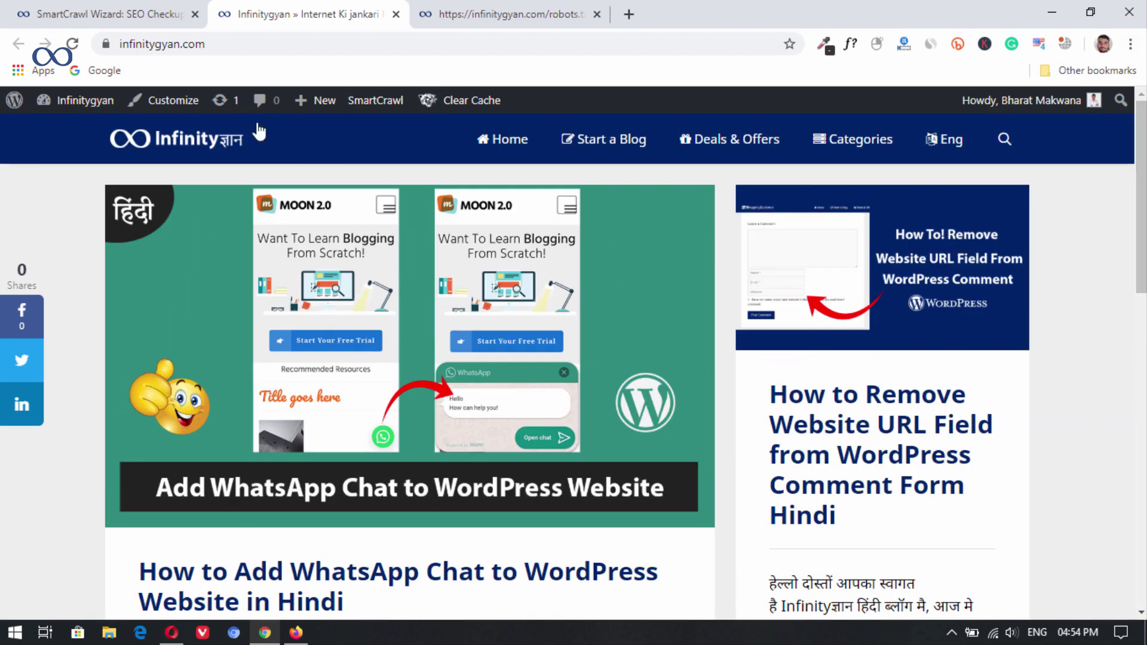
Step: Compare the SEO Checkup recommendations with the posts and links on the live homepage
click(151, 10)
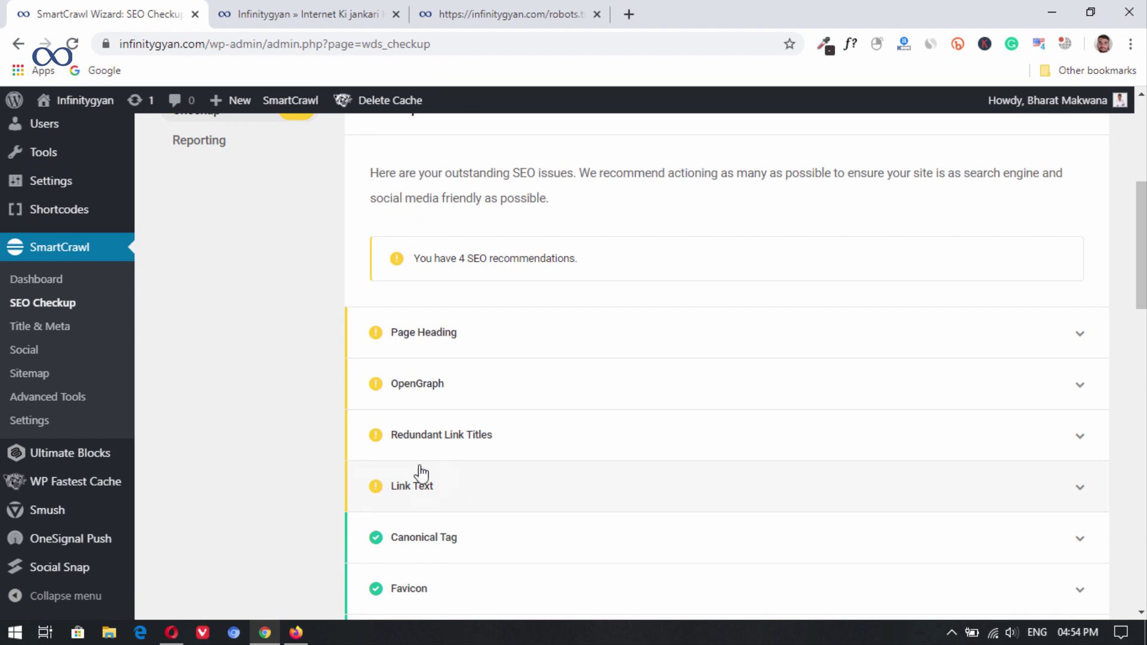
click(279, 7)
scroll(380, 346, down, 3)
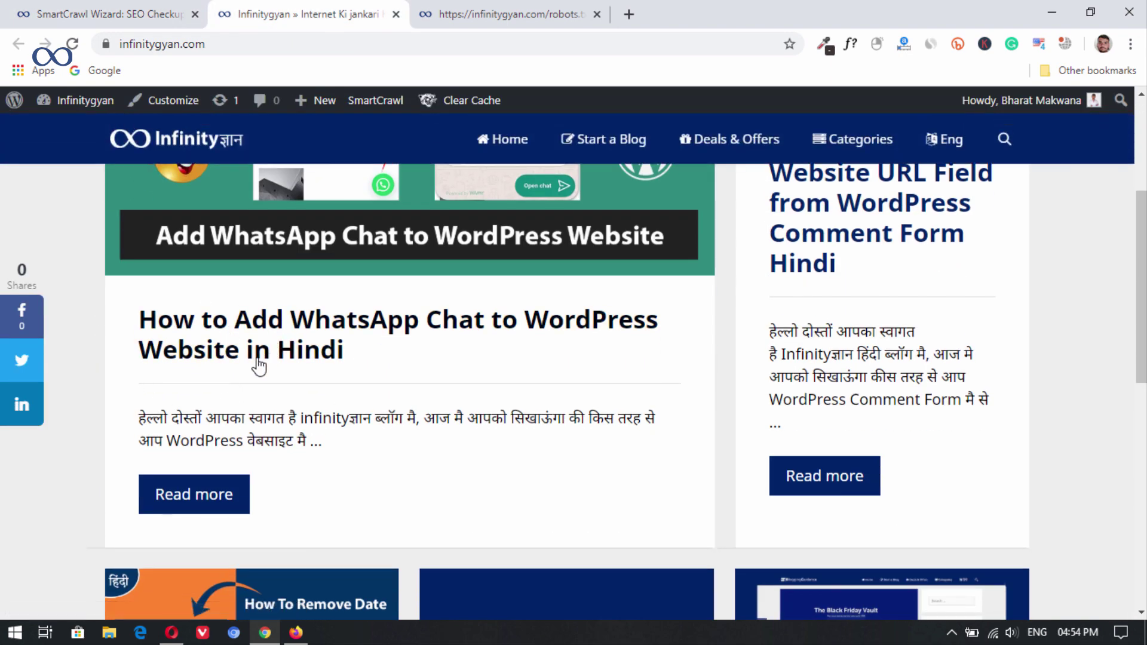
scroll(358, 406, down, 4)
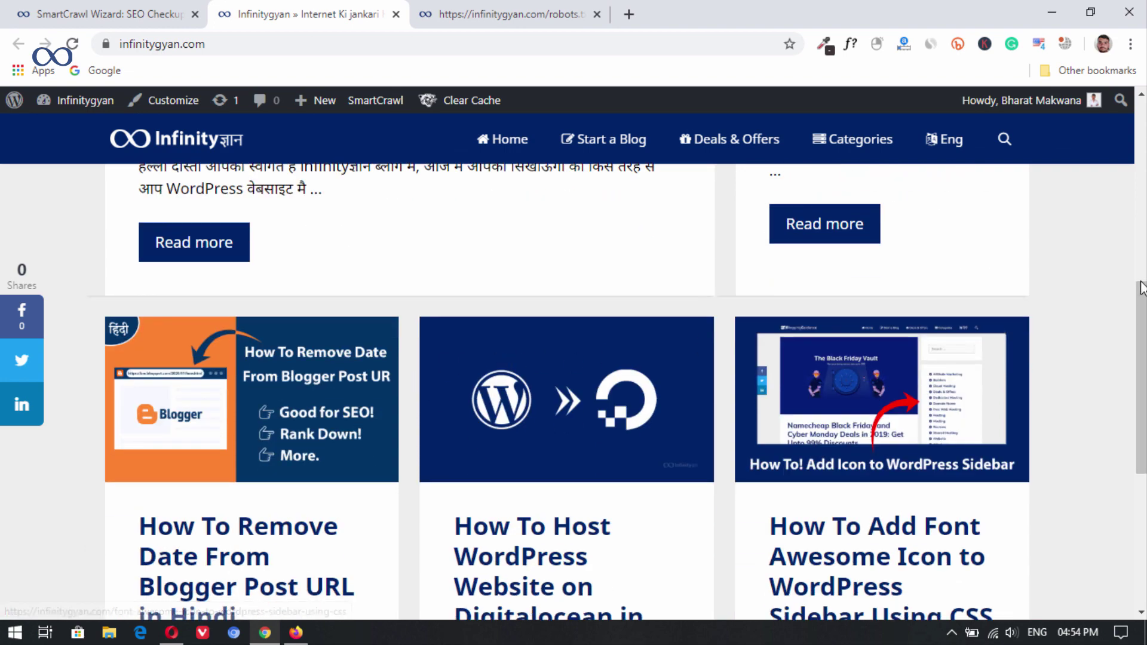
scroll(1142, 383, down, 1)
scroll(1142, 382, up, 10)
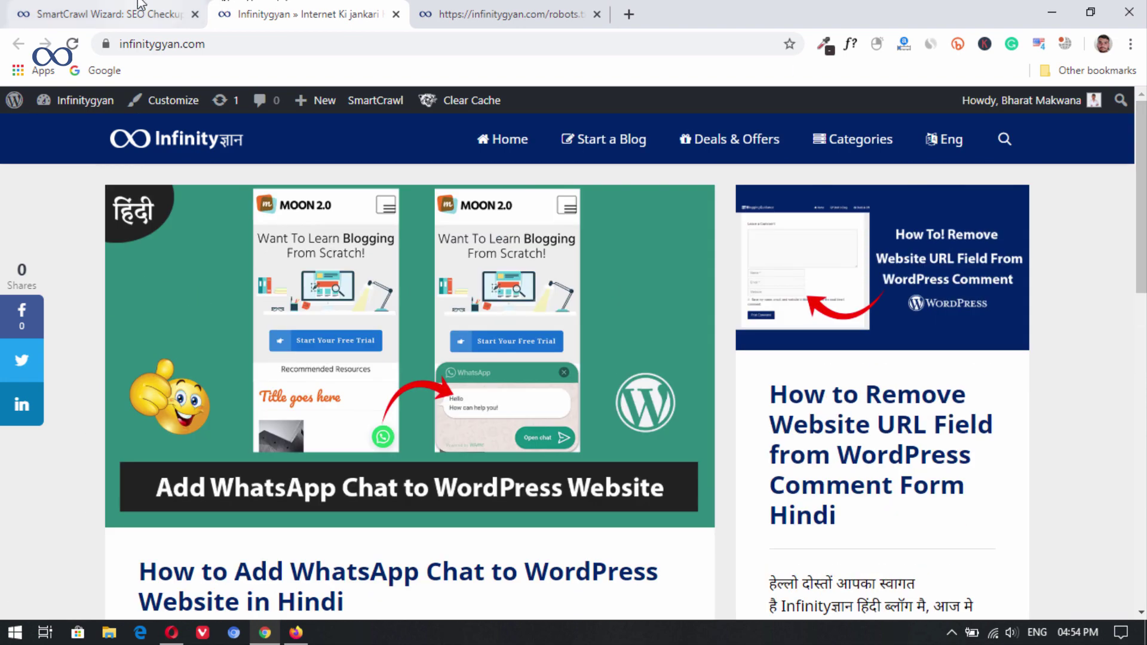
click(137, 7)
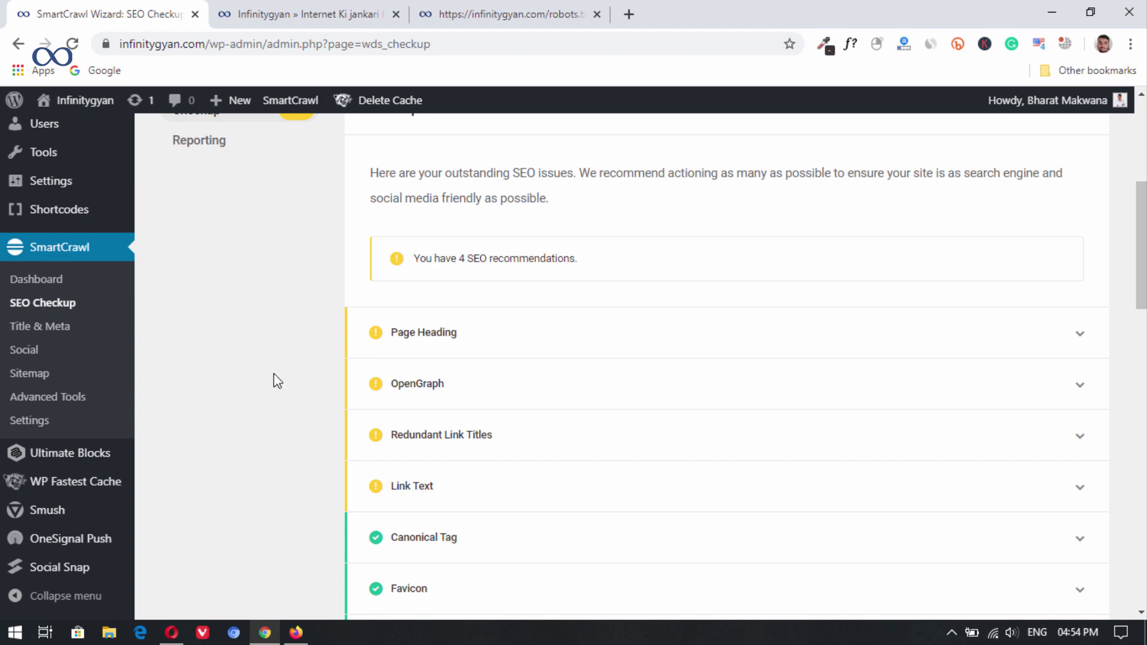
scroll(274, 374, up, 3)
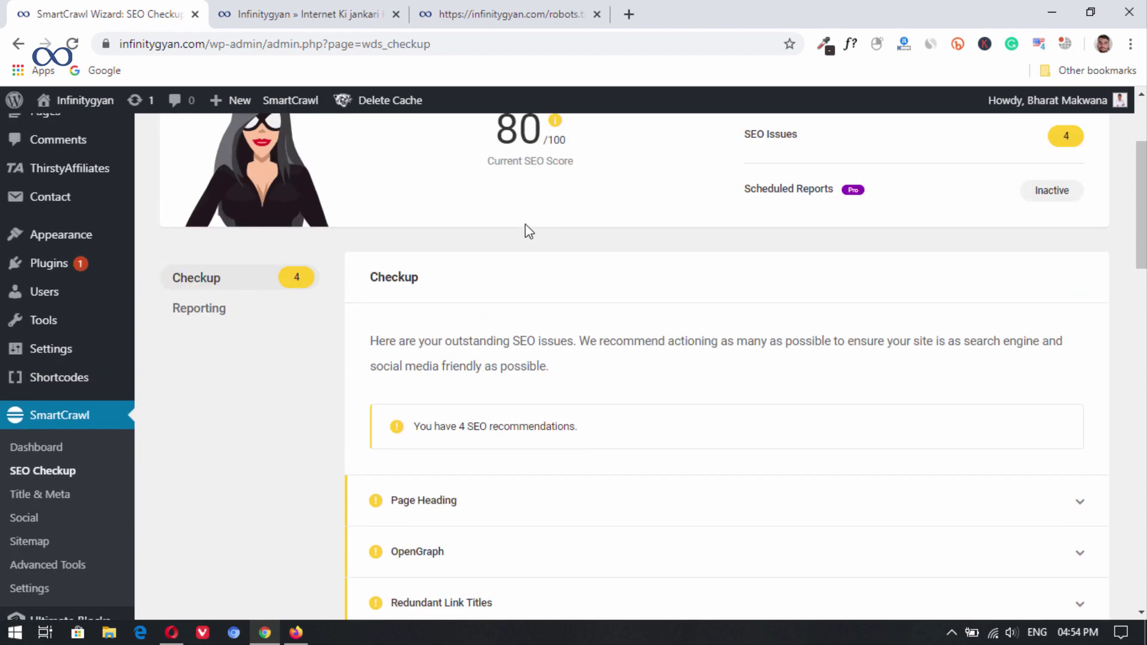
scroll(525, 236, up, 3)
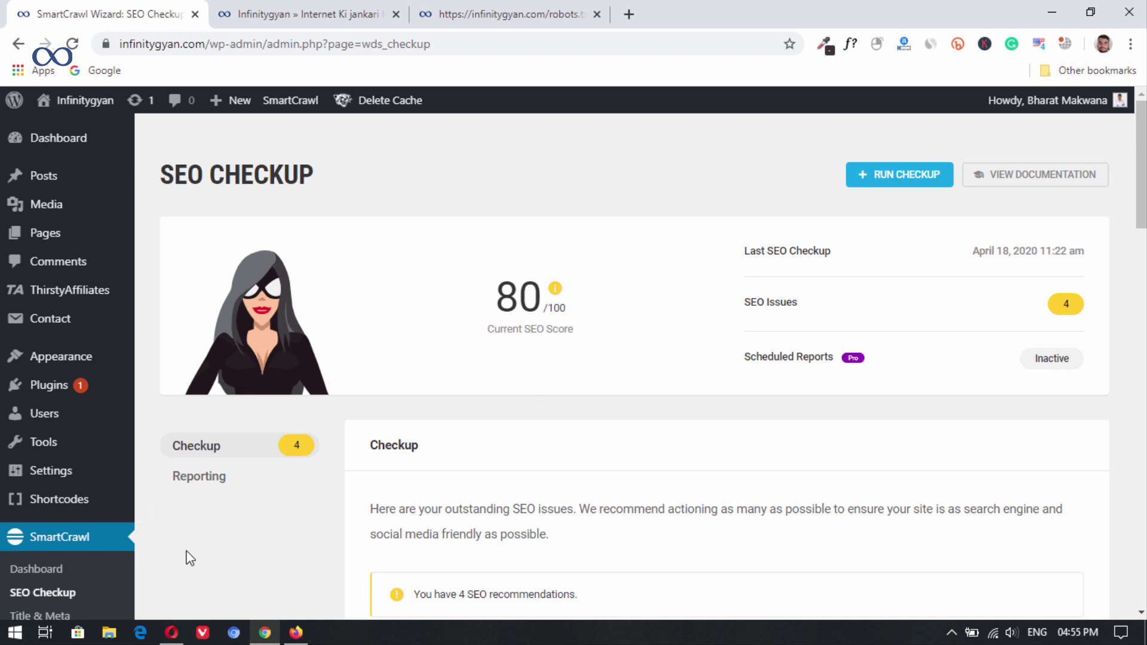
Step: Open the post "How to Add WhatsApp Chat to WordPress Website in Hindi" for editing from the list of all posts
mouse_move(63, 179)
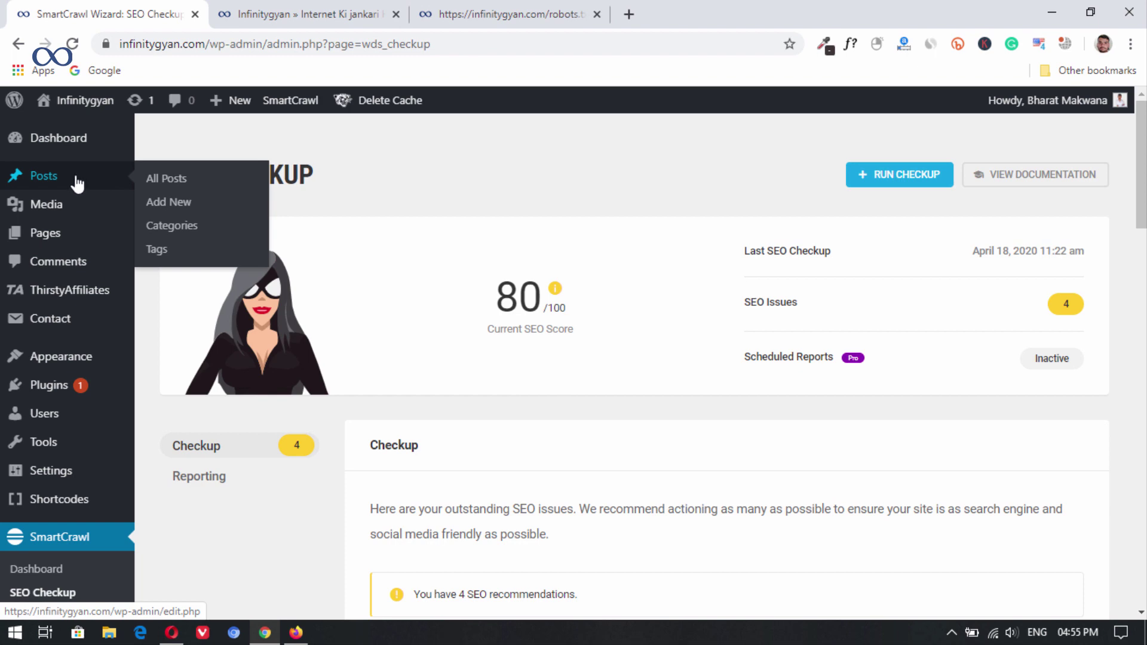
click(155, 183)
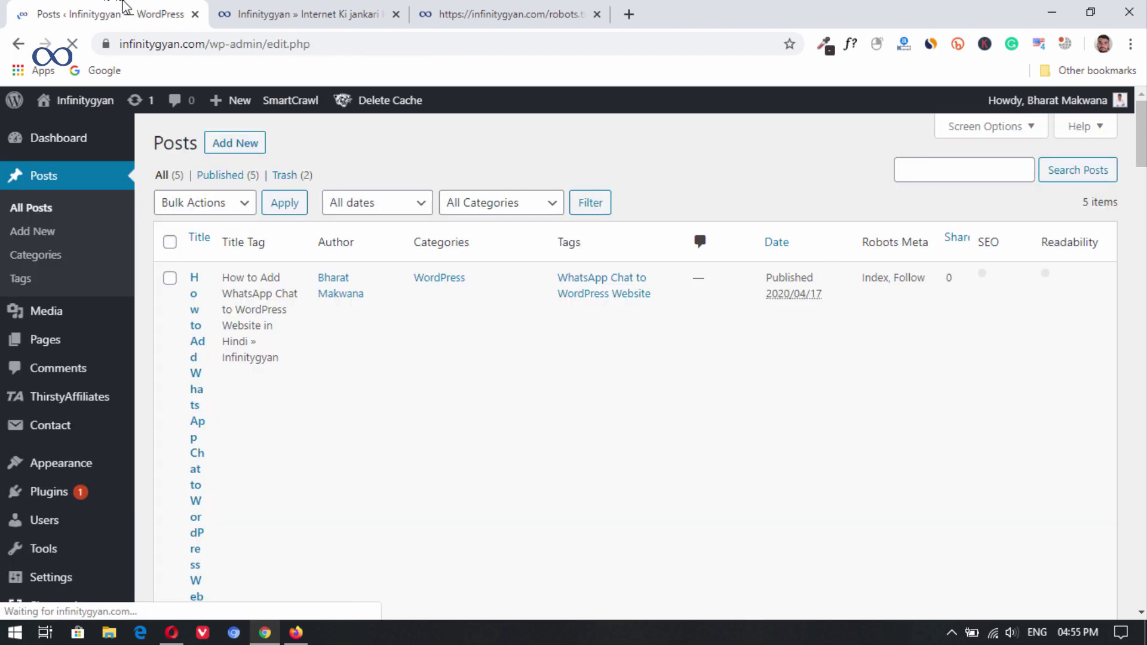
scroll(406, 377, down, 5)
scroll(405, 377, down, 5)
scroll(364, 362, up, 4)
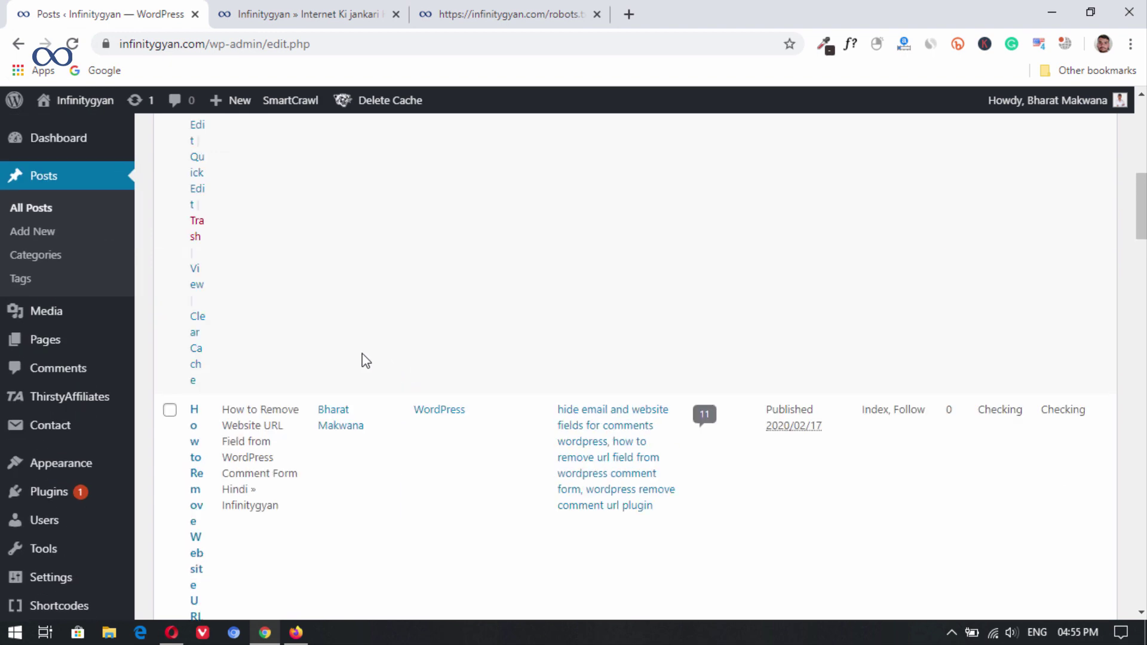
scroll(206, 233, up, 1)
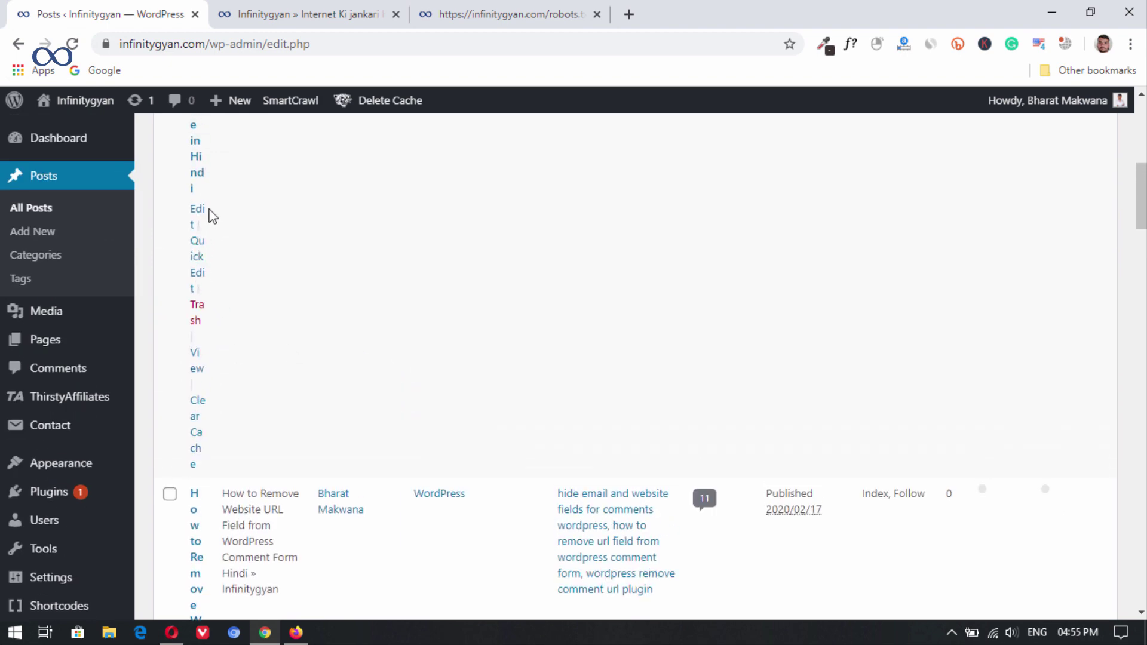
click(200, 213)
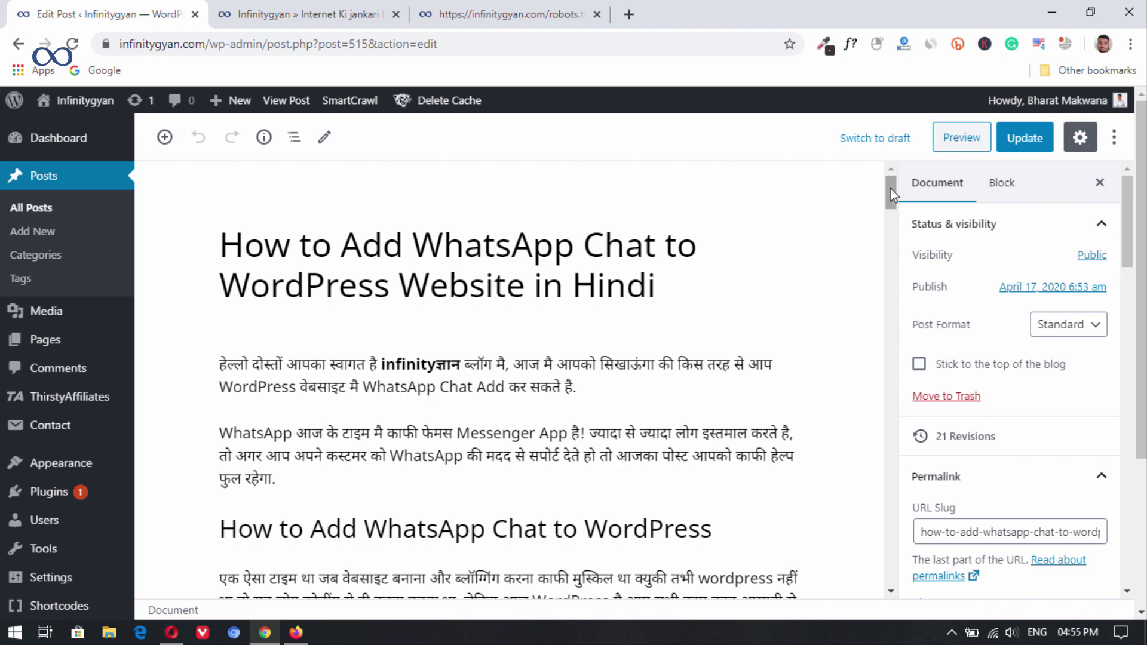
Step: Review the post's Google preview in the SmartCrawl box and reveal its editable SEO title and description fields
drag(894, 200, 885, 518)
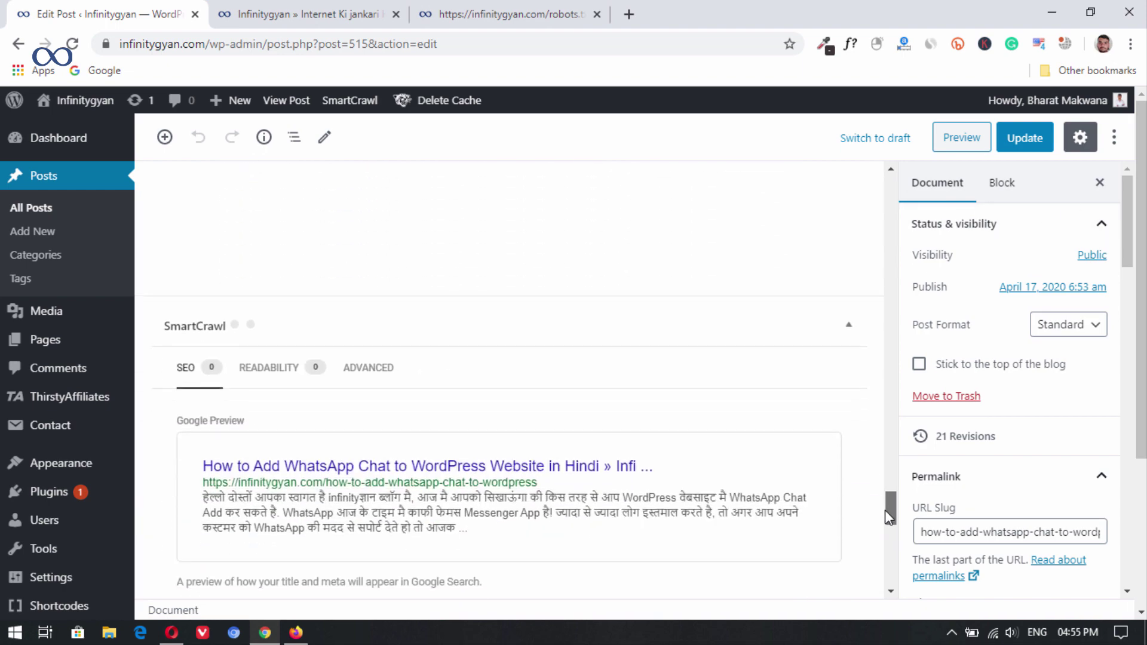
scroll(209, 322, down, 2)
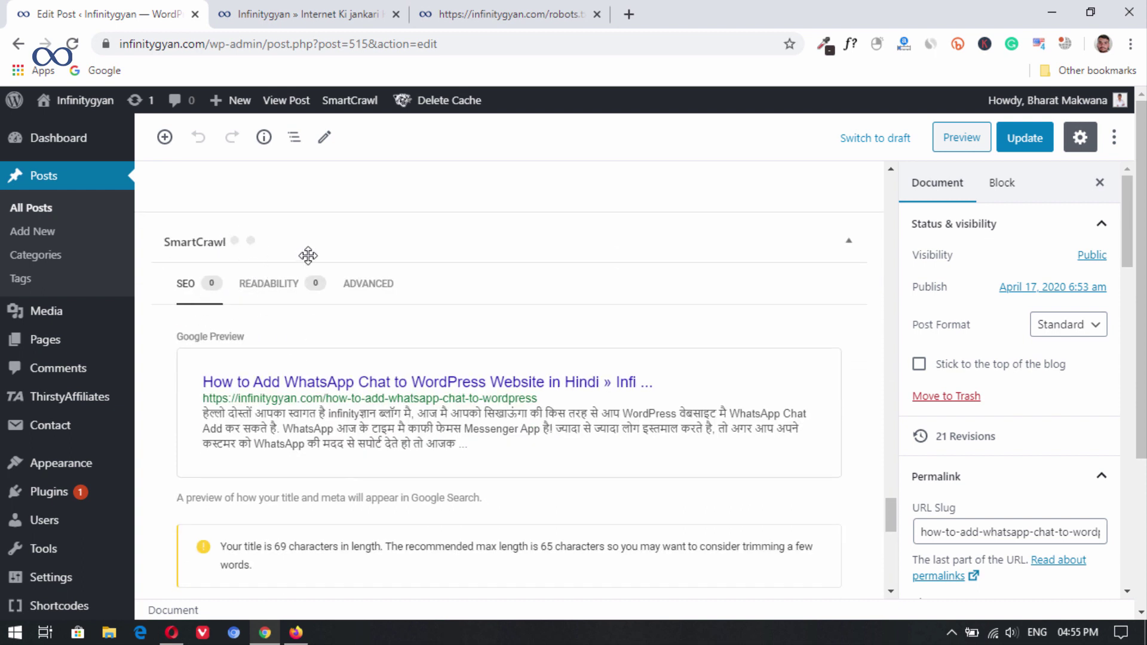
scroll(275, 263, down, 2)
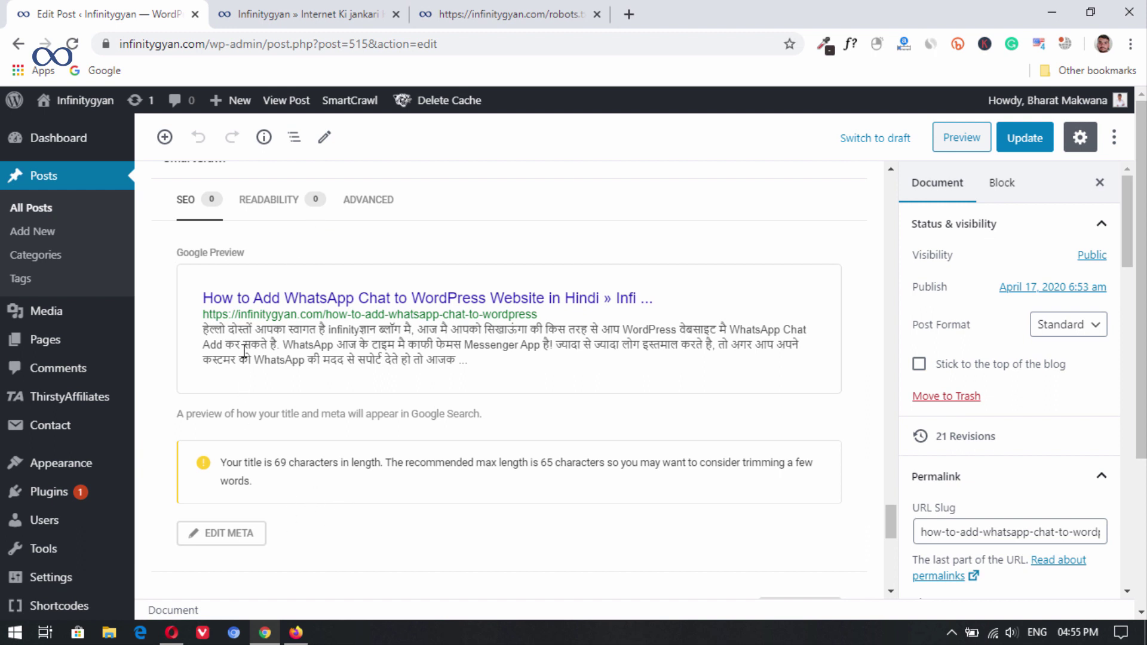
click(231, 538)
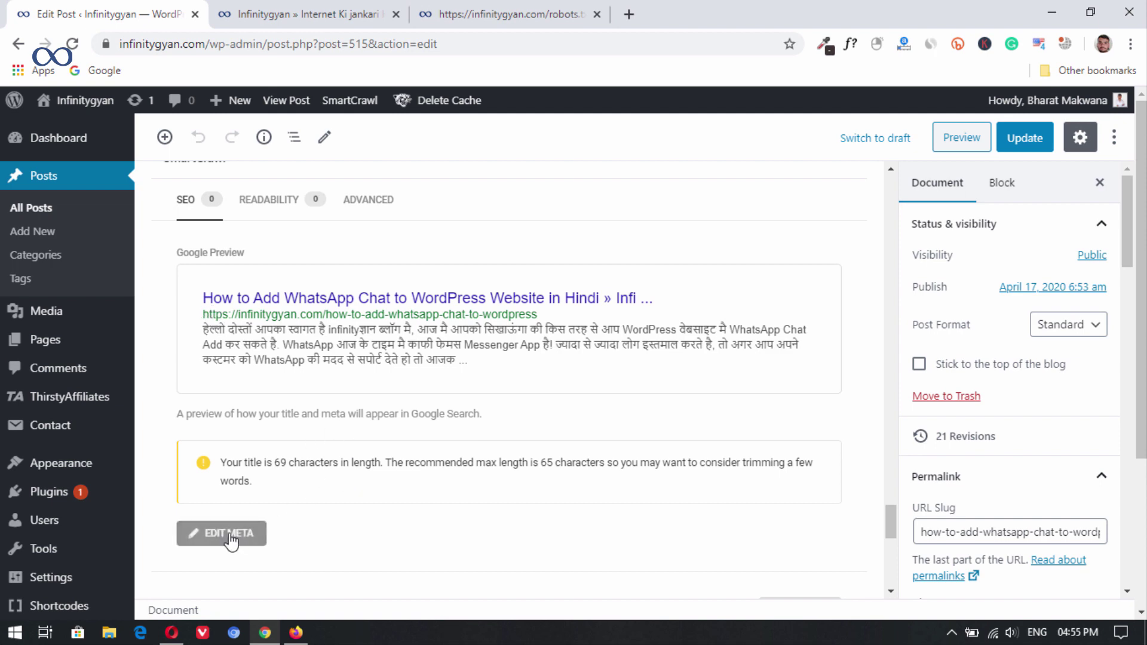
scroll(373, 445, down, 4)
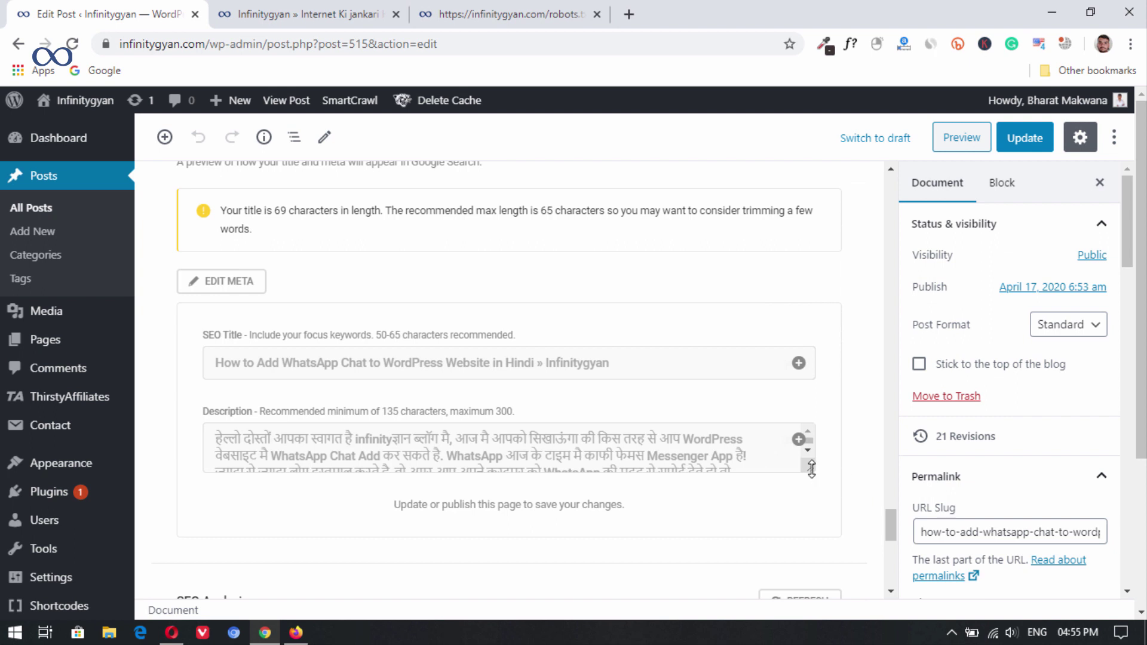
Step: Set the meta description to "Hey dosto ,es post mai , mai aapko sikhaunga ki kis tarah se aap WhatsApp Chat ko WordPress Website add kar sakte hai."
drag(810, 468, 815, 541)
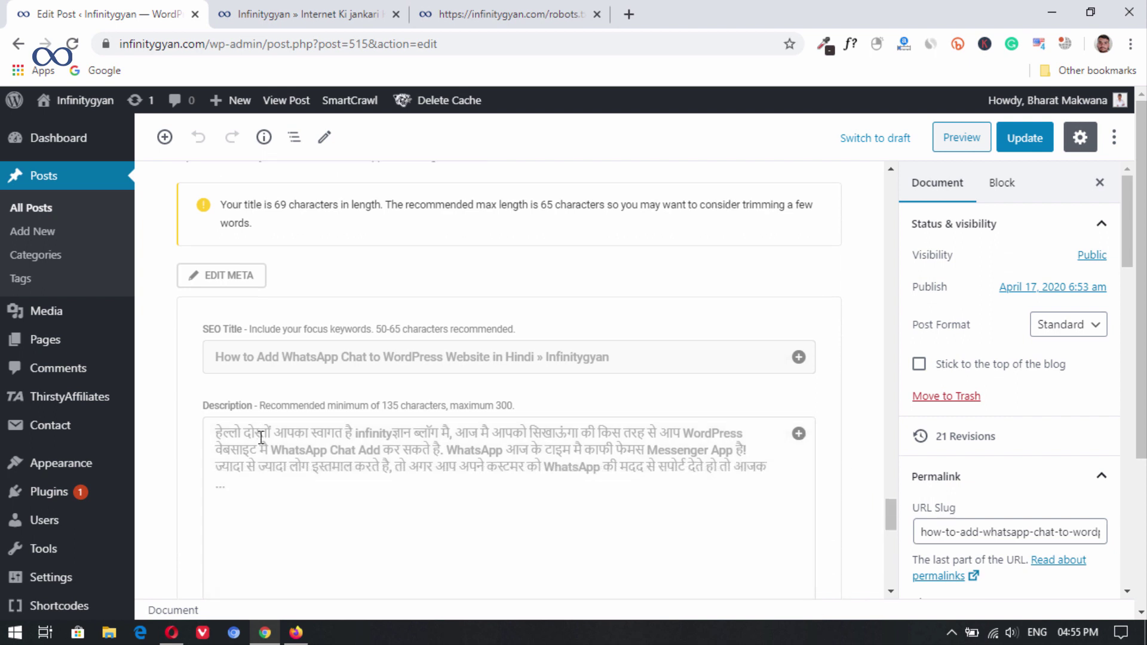
scroll(636, 368, down, 2)
click(274, 391)
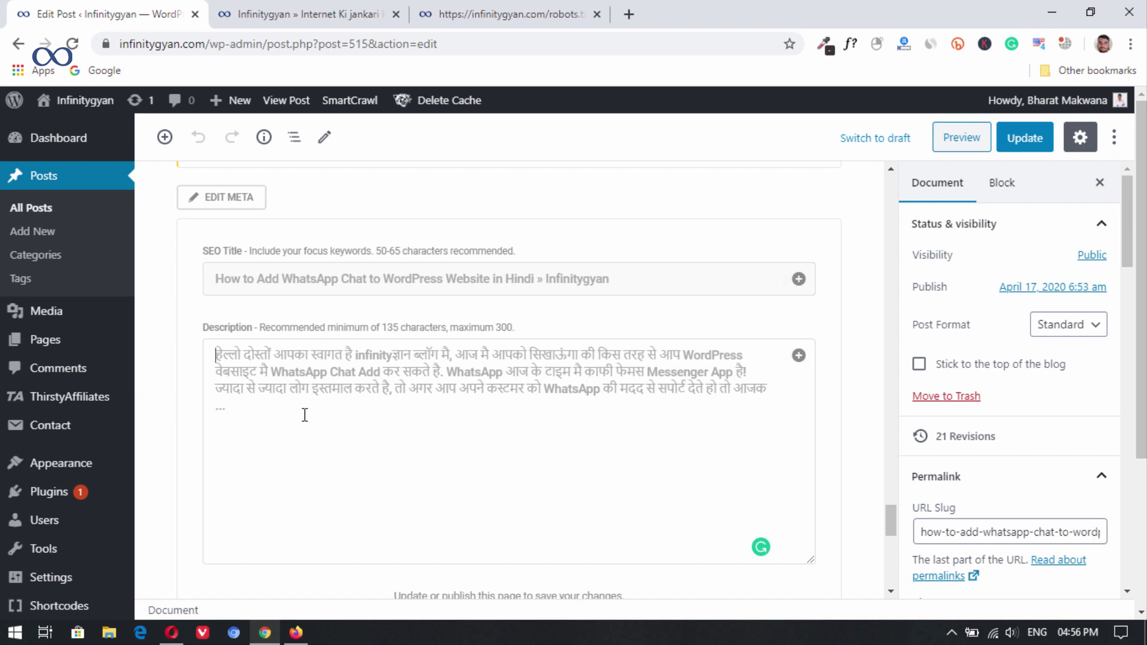
text(Hey dosto ,es post mai , mai aapko sikhaunga ki kis tarah se aap WhatsApp Chat ko WordPress Website add kar sakte hai.)
scroll(583, 475, down, 2)
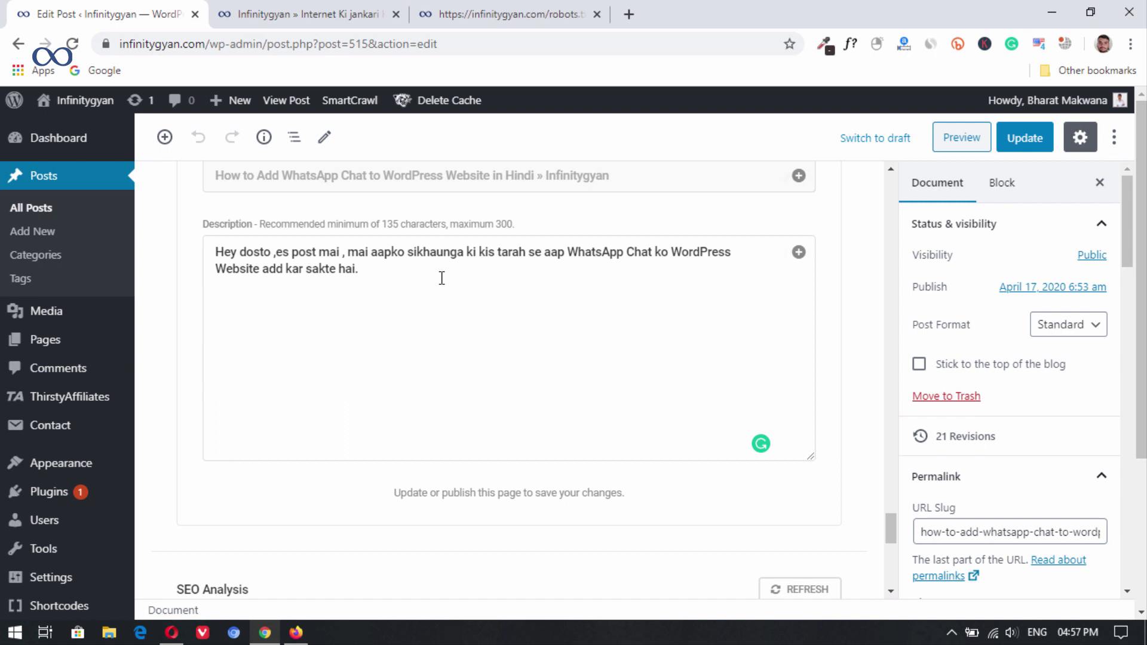
scroll(442, 278, up, 3)
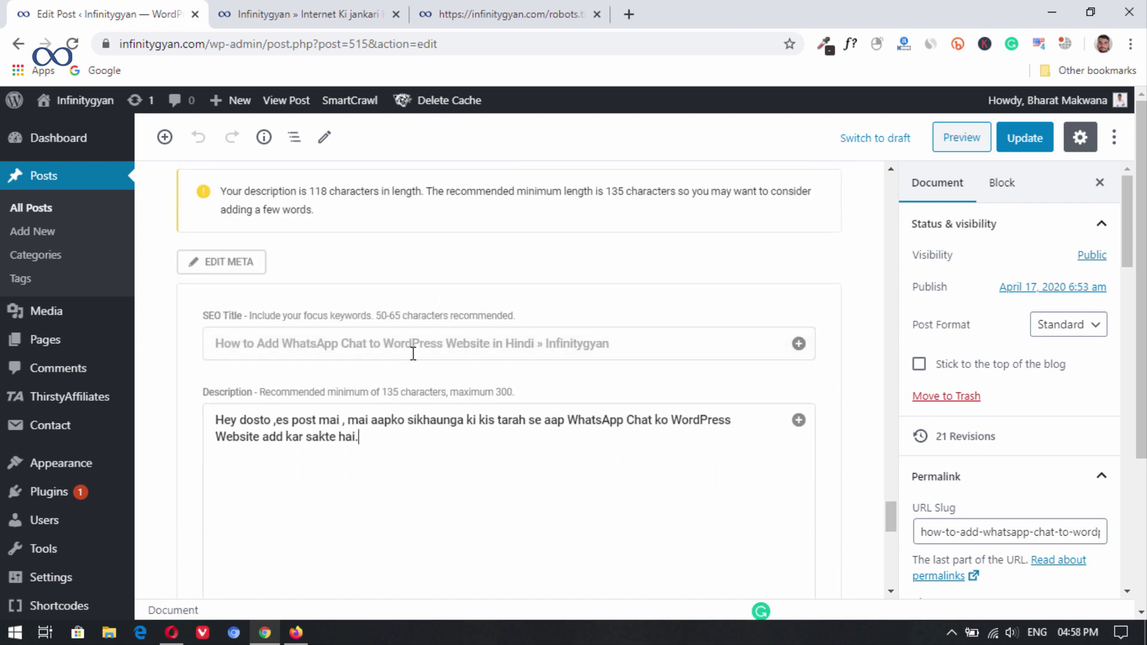
Step: Update the WhatsApp Chat post with its new meta description and clear all of the site's cache, including the minified CSS/JS
key(ctrl+s)
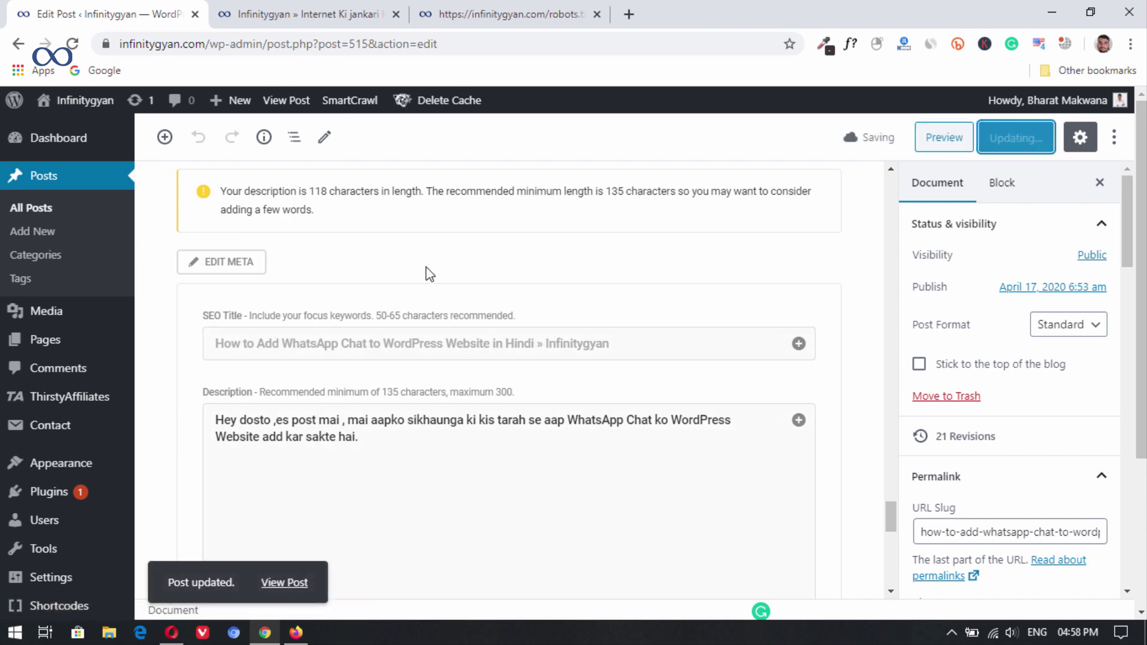
click(77, 142)
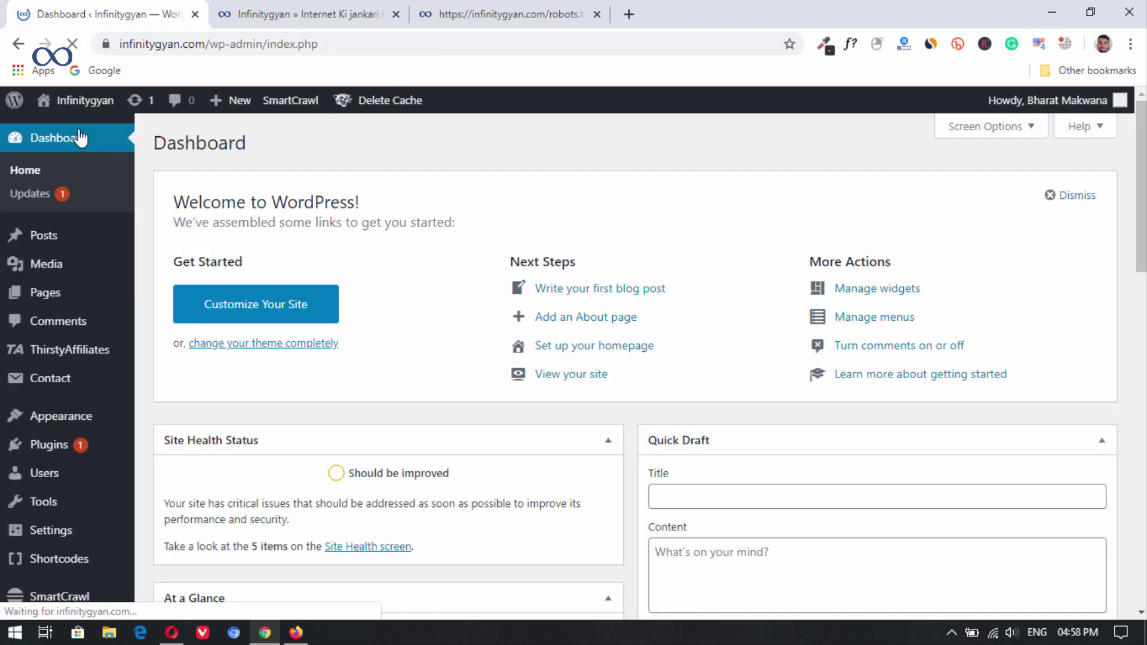
mouse_move(390, 108)
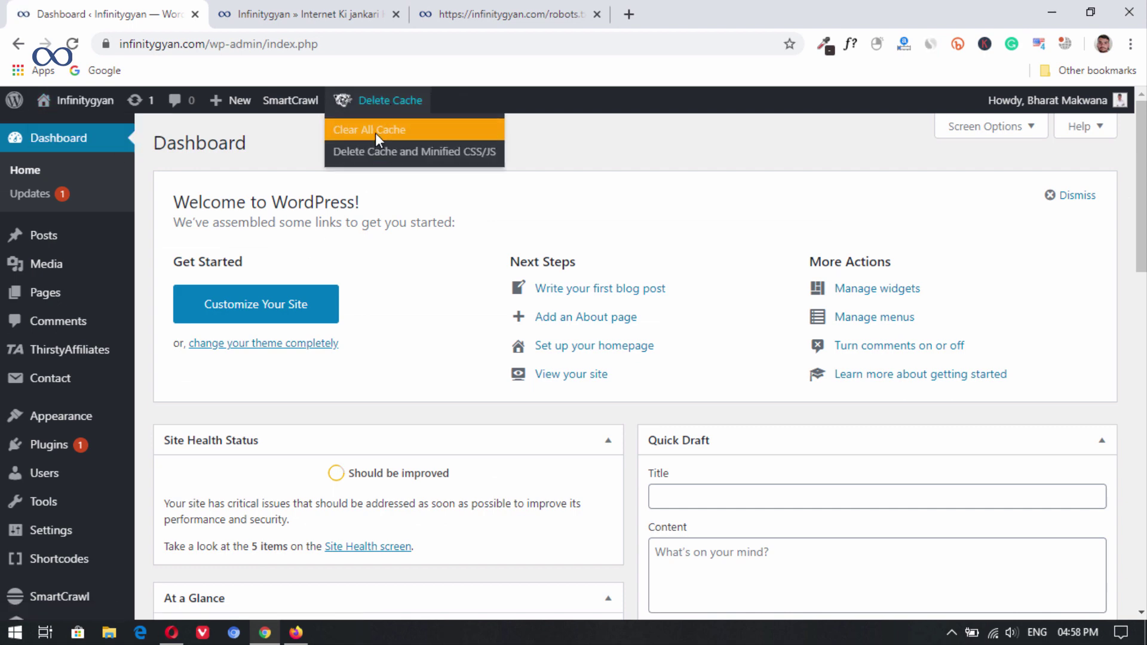
click(375, 131)
click(386, 151)
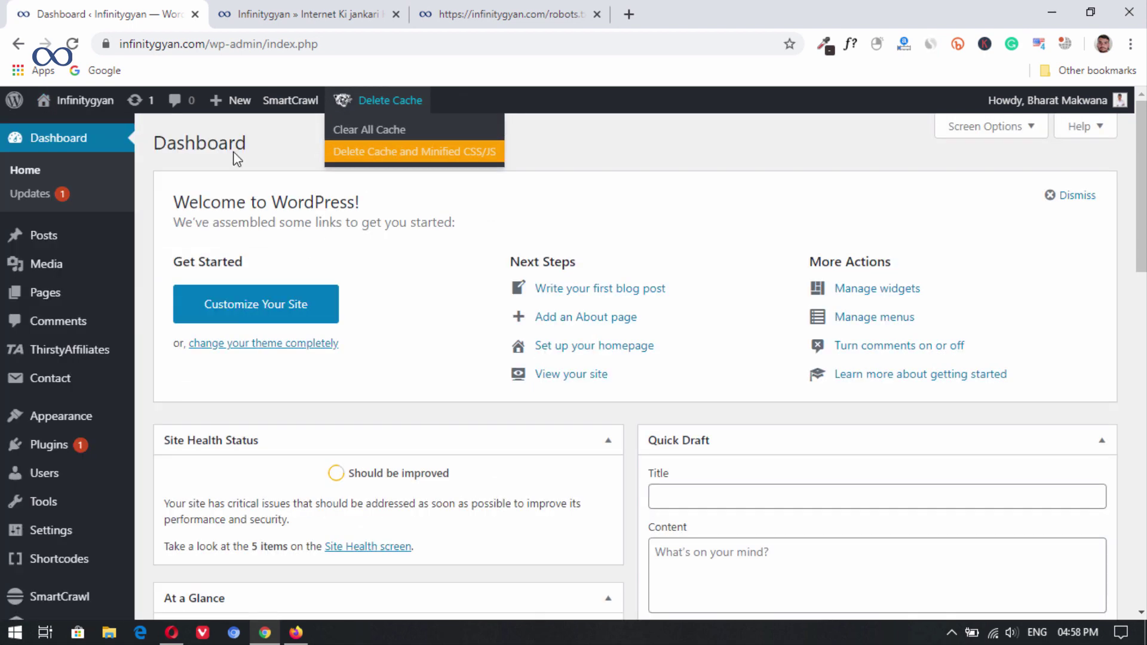
Step: Reload the live Infinitygyan homepage and return to the WordPress dashboard
click(302, 8)
click(73, 44)
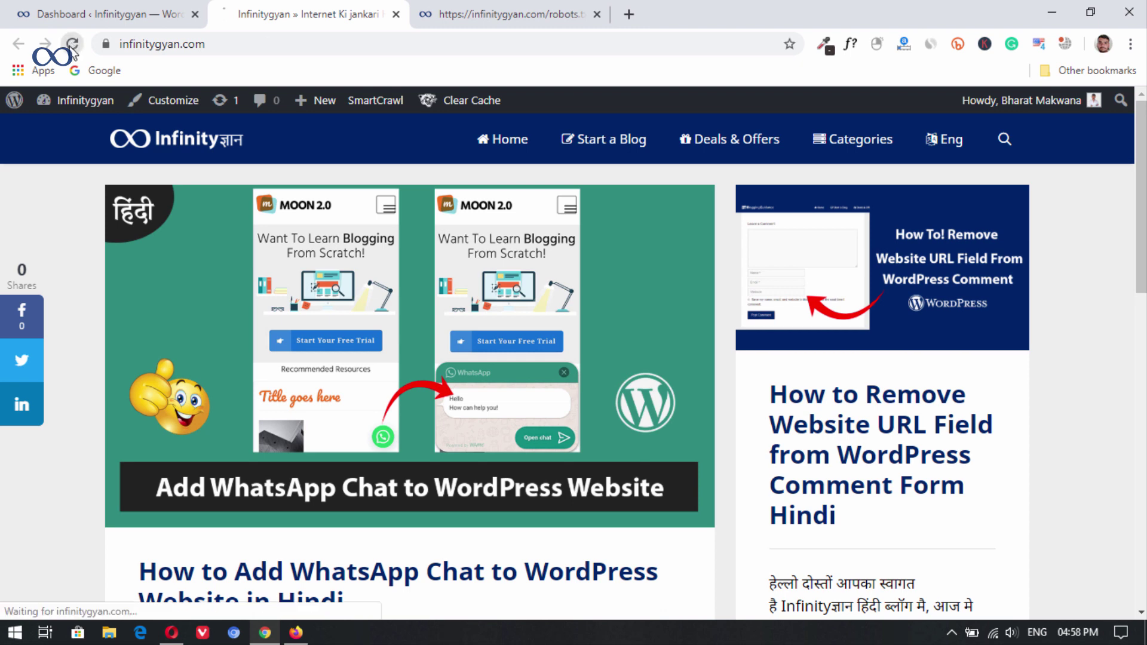
click(107, 12)
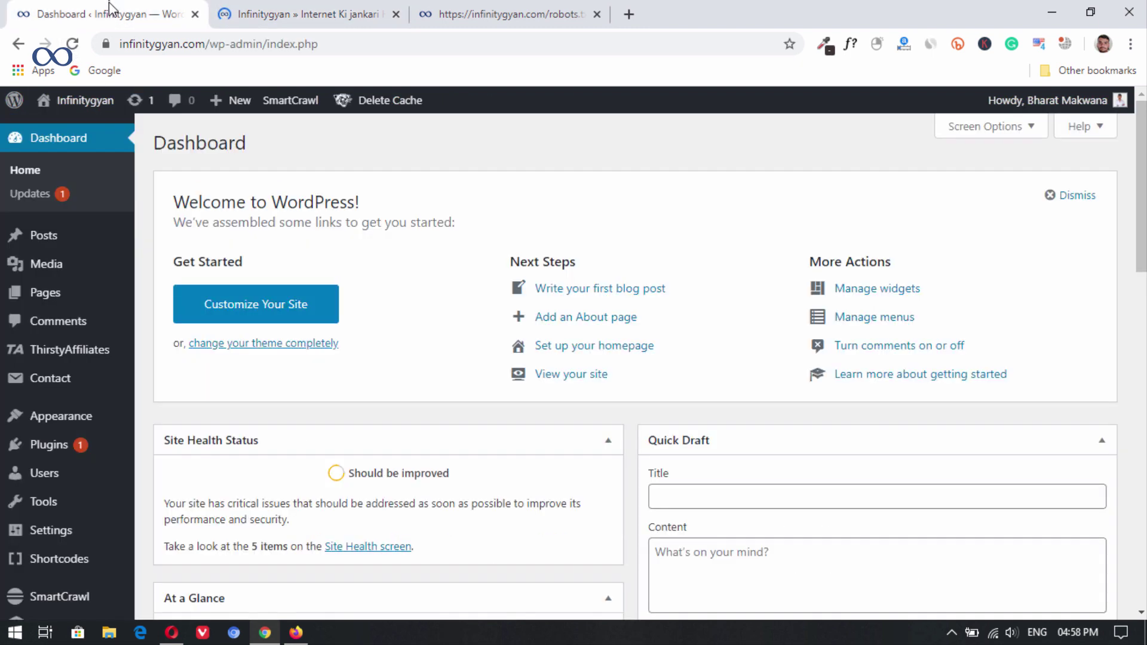